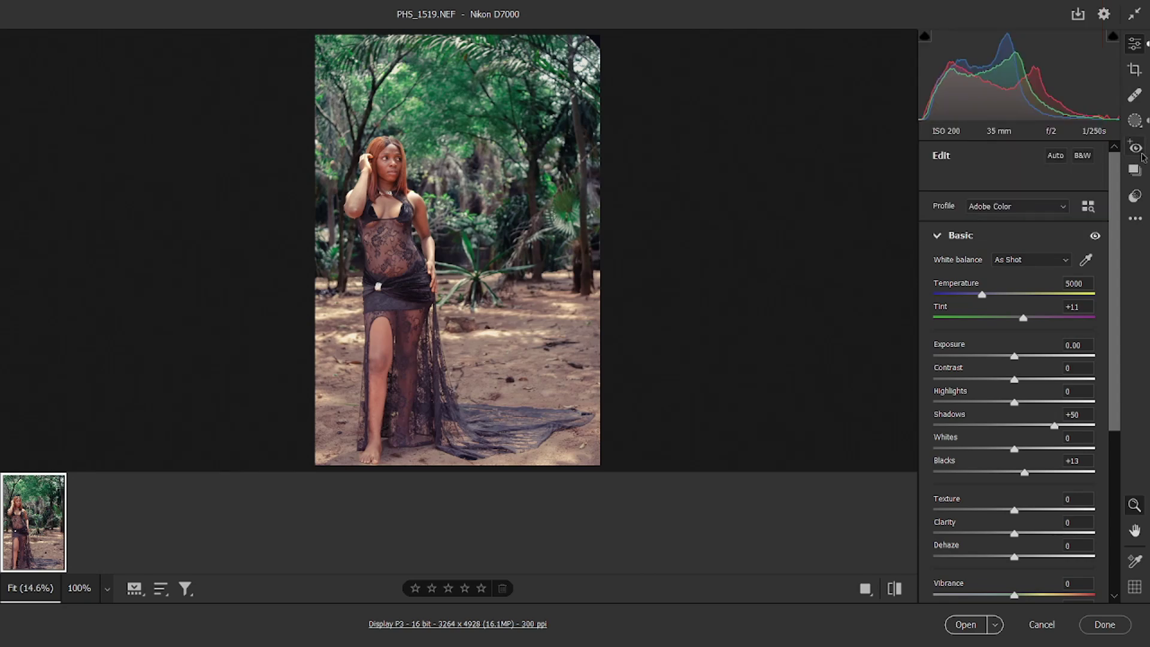
# Examine Mask 1's coverage of the background and toggle its visibility to compare the photo with and without it.
pyautogui.click(1131, 118)
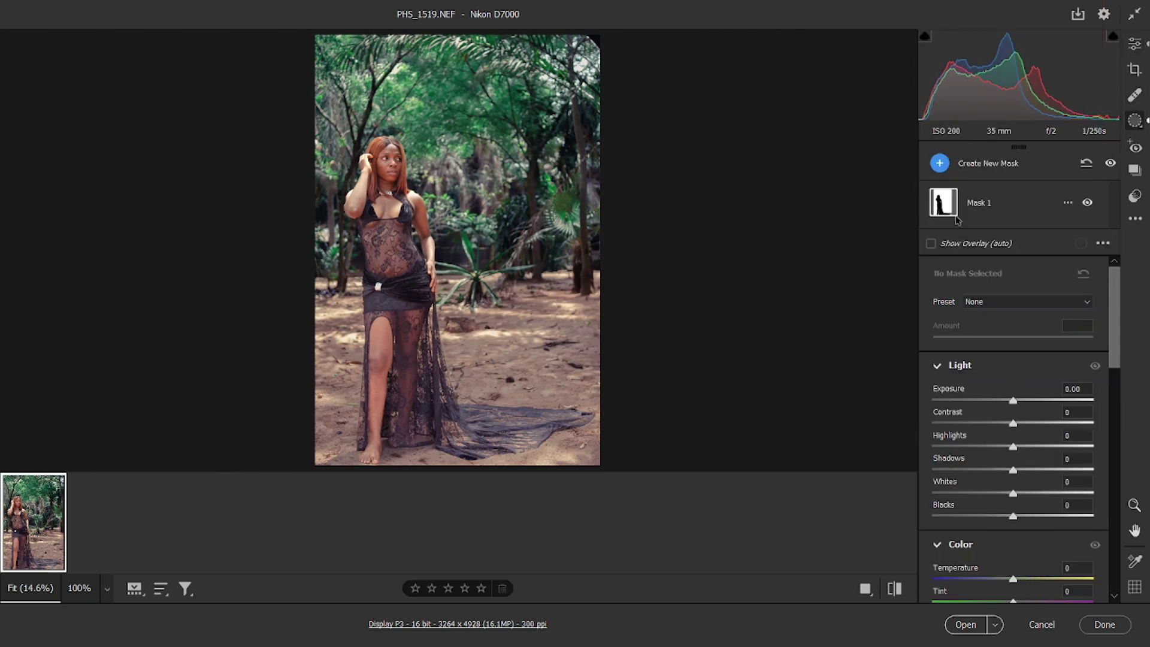
pyautogui.moveTo(942, 202)
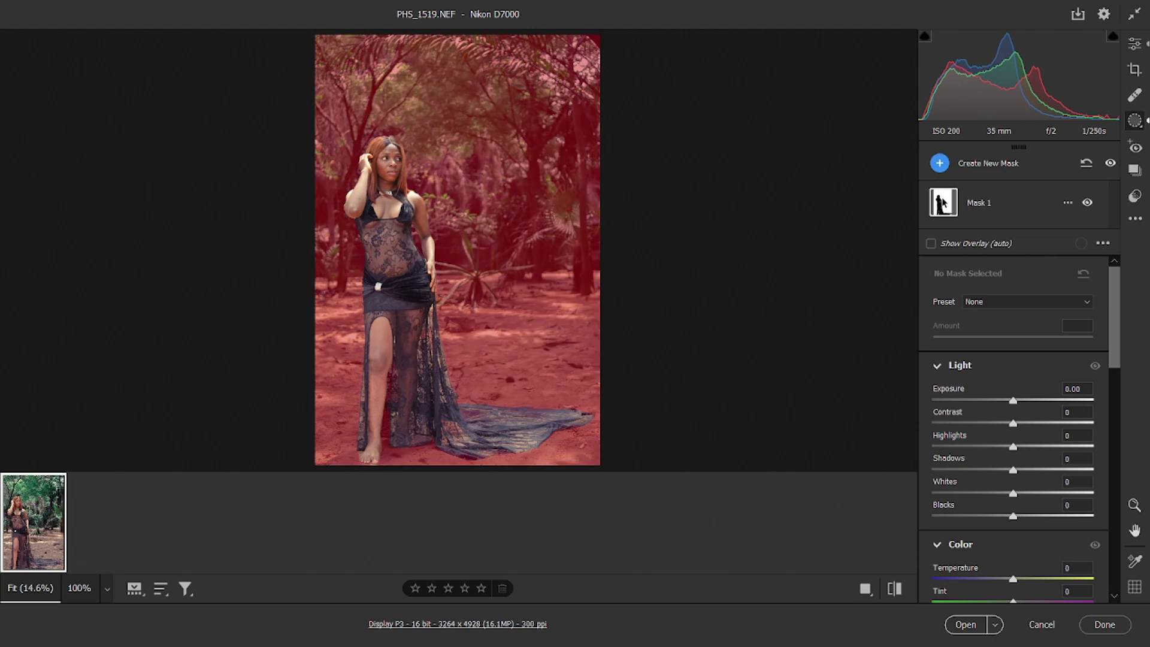
pyautogui.click(1087, 202)
pyautogui.click(1087, 202)
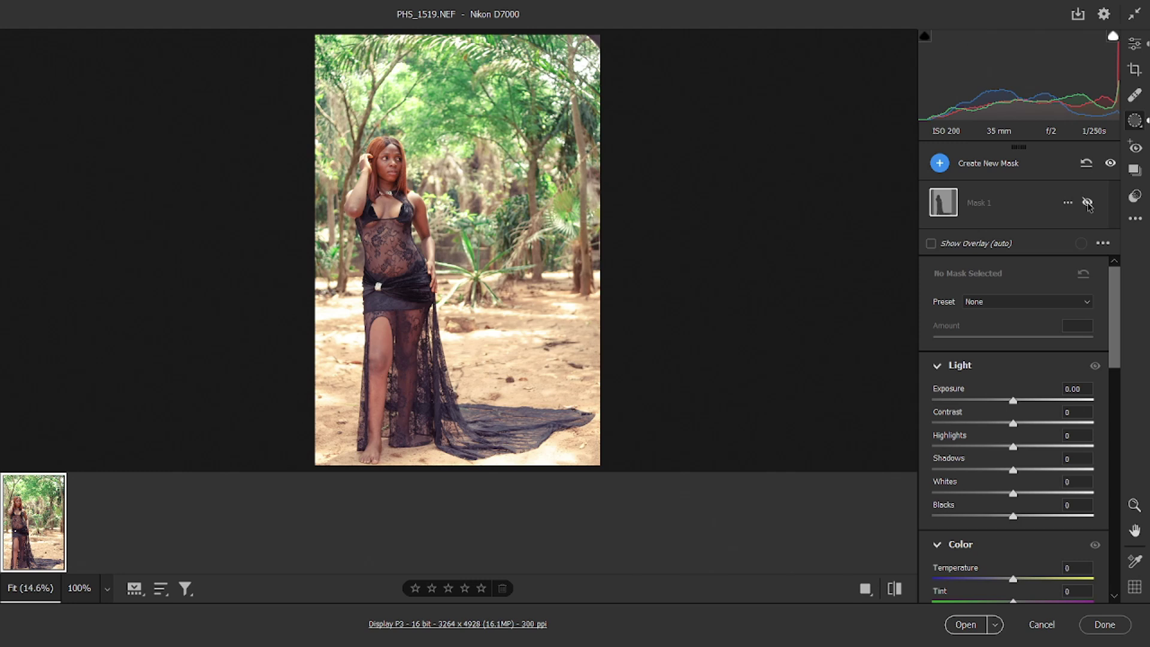
pyautogui.click(1088, 204)
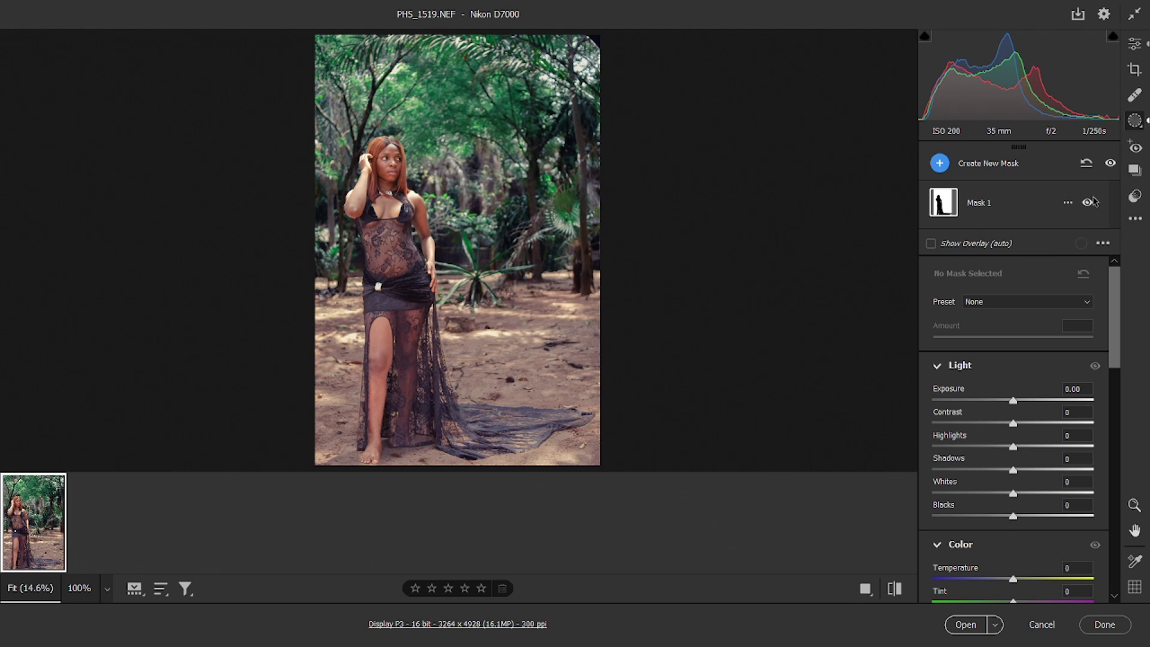
# Review the Basic edit settings and compare the photo in side-by-side before/after views, including the background foliage at 100% zoom.
pyautogui.click(1134, 43)
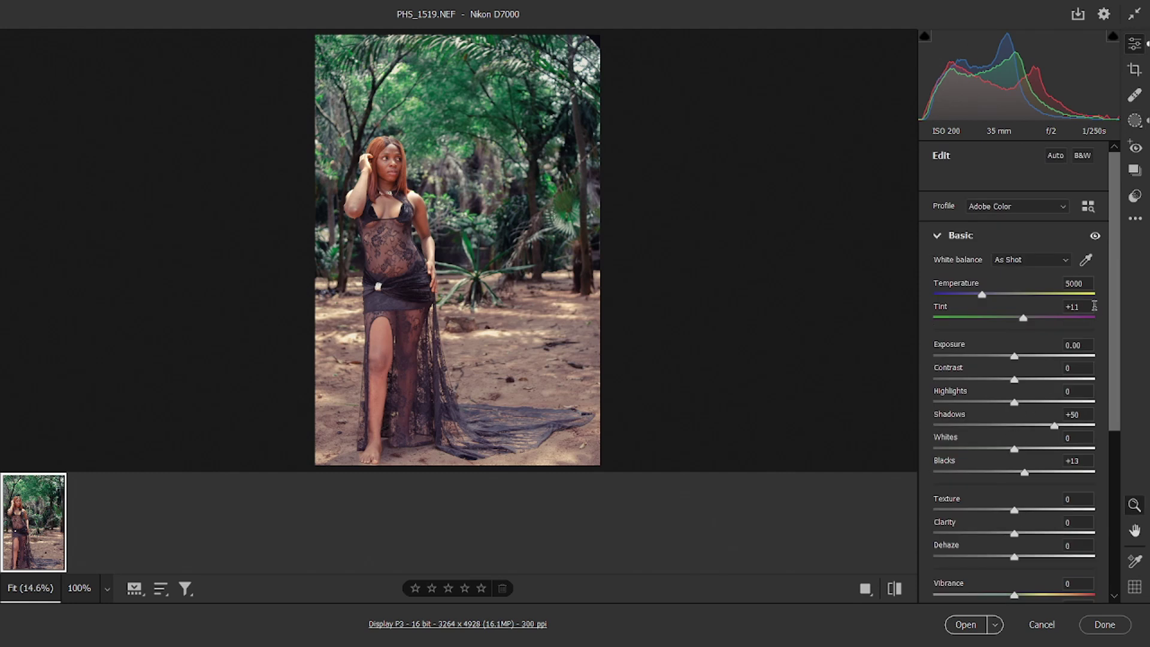
pyautogui.scroll(-3, 1047, 449)
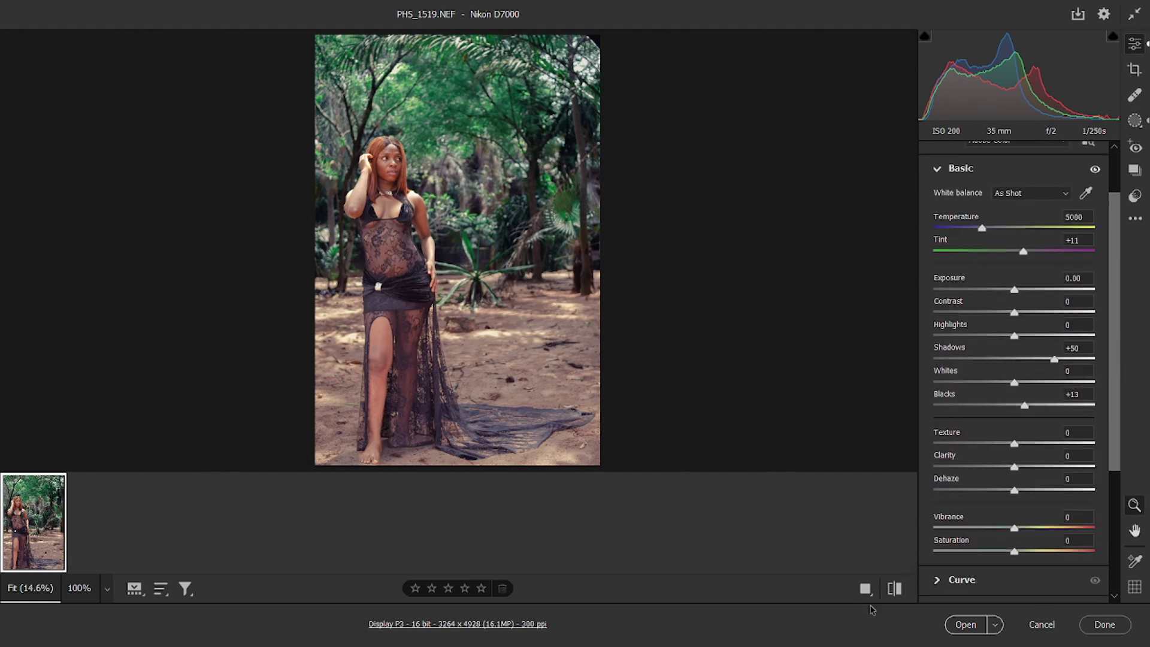
pyautogui.click(866, 590)
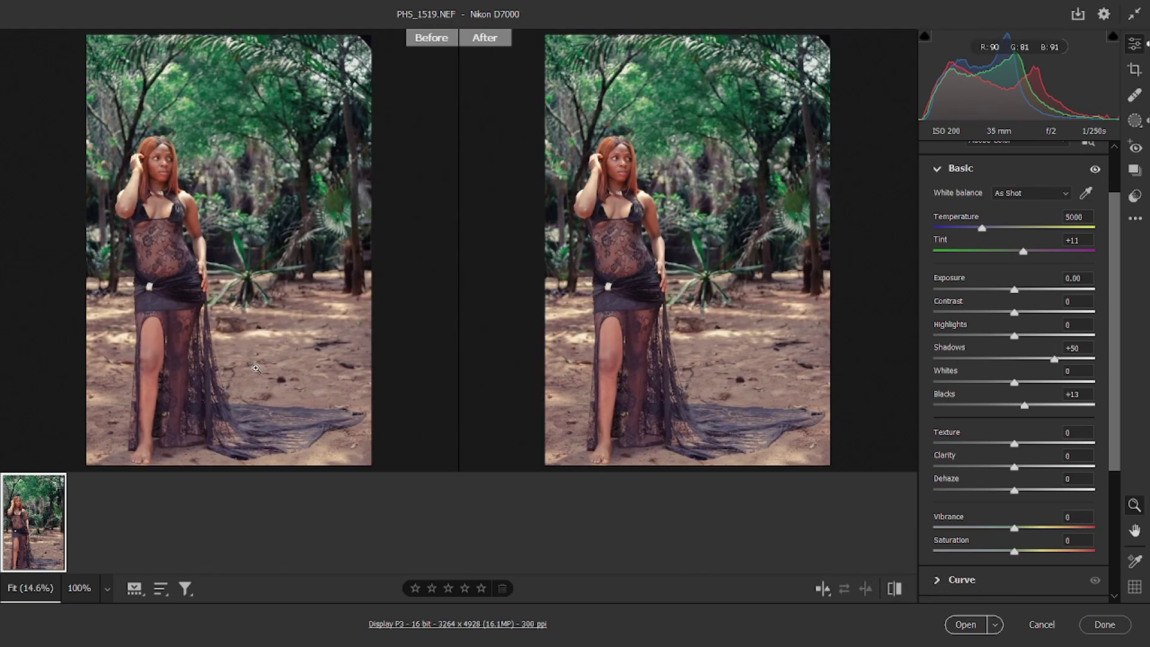
pyautogui.click(252, 99)
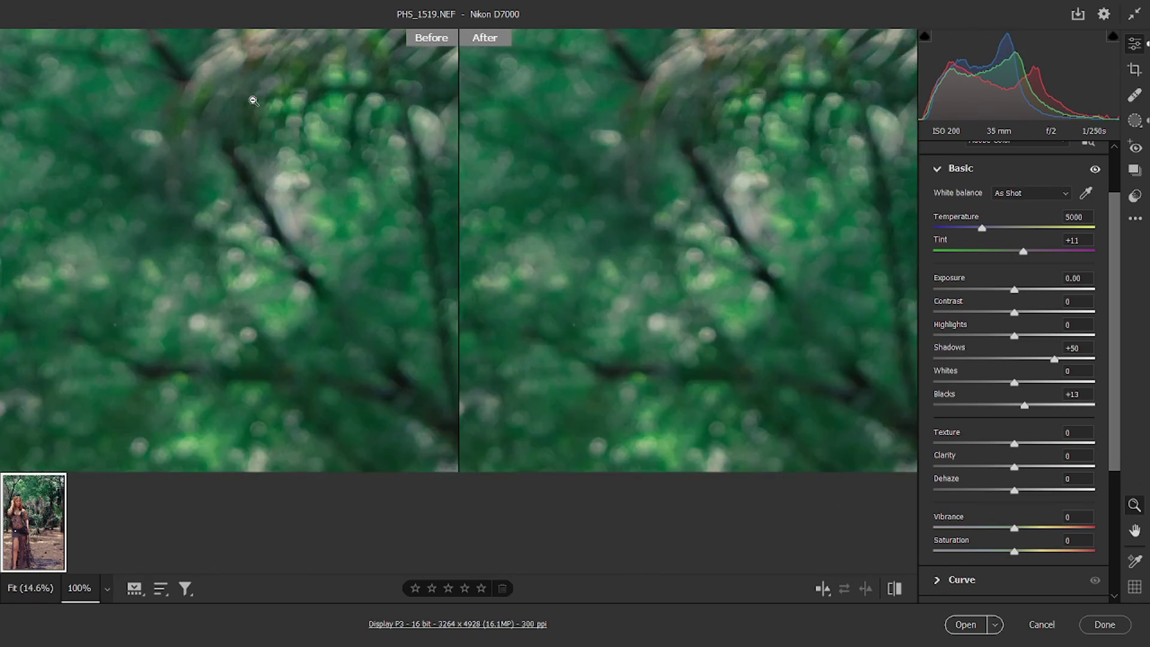
pyautogui.click(254, 100)
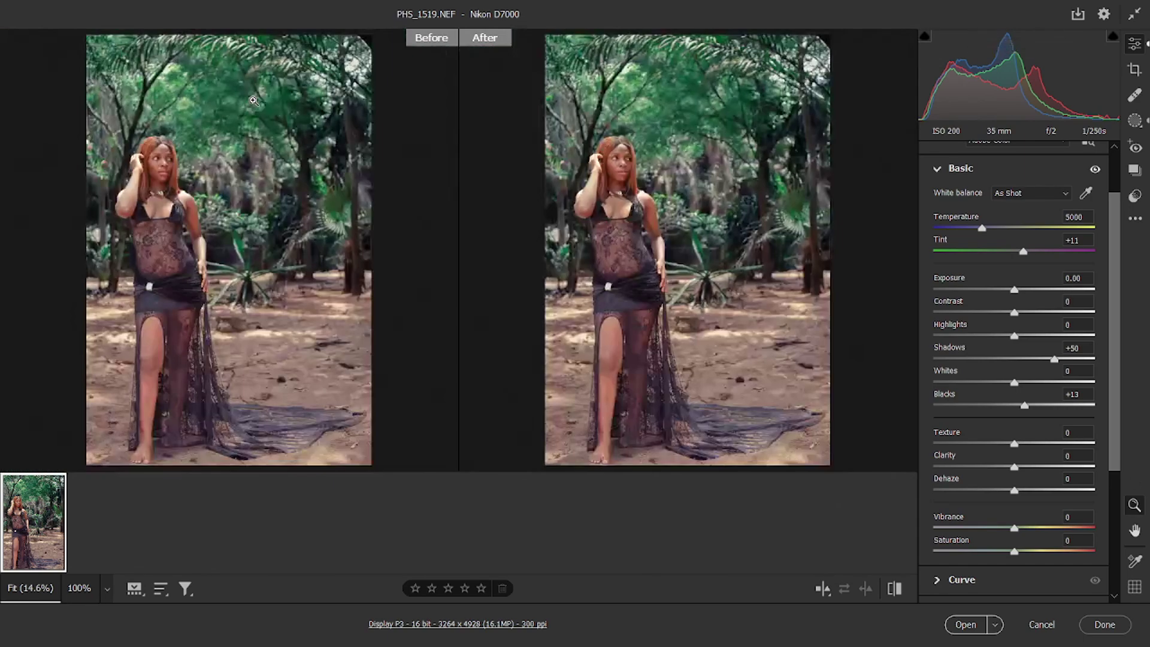
# Switch the photo to its default settings and open it in Photoshop.
pyautogui.click(896, 588)
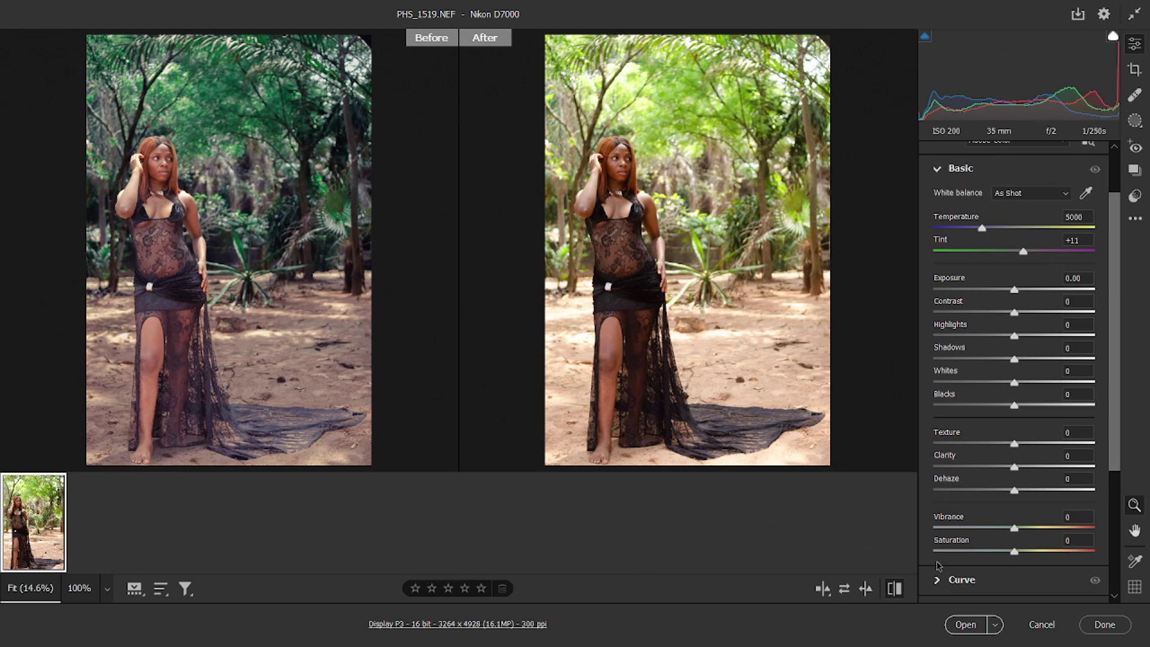
pyautogui.click(964, 630)
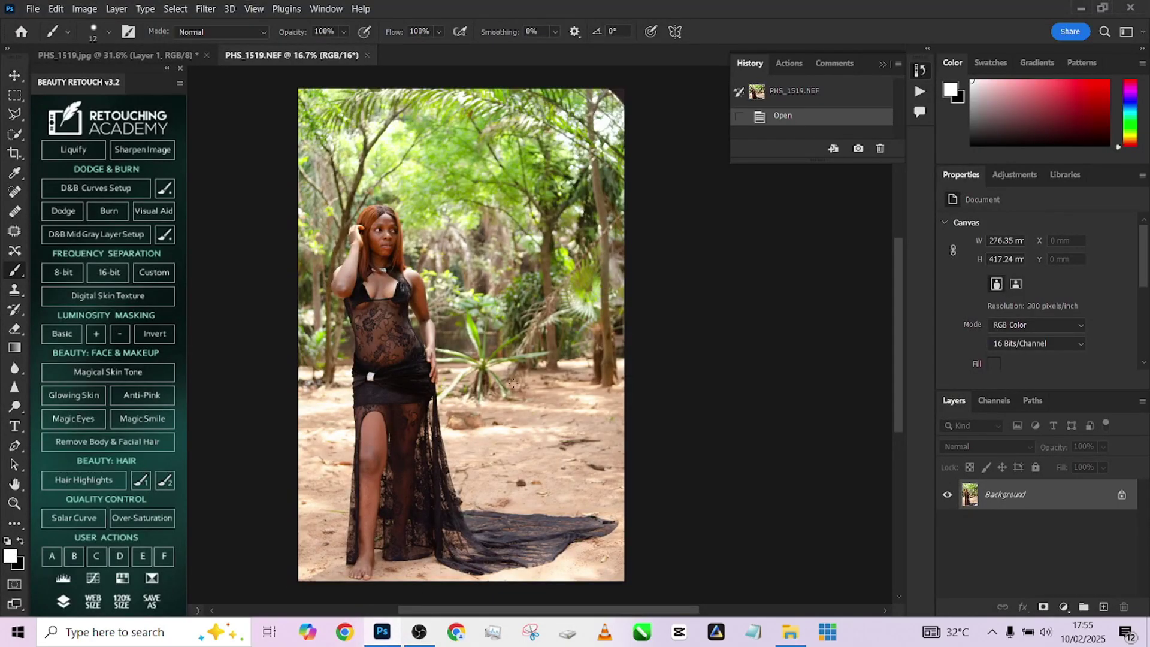
# Crop the photo to a 4:5 (8:10) ratio, keeping the feet and dress train in frame and extending past the photo's right edge.
pyautogui.click(17, 155)
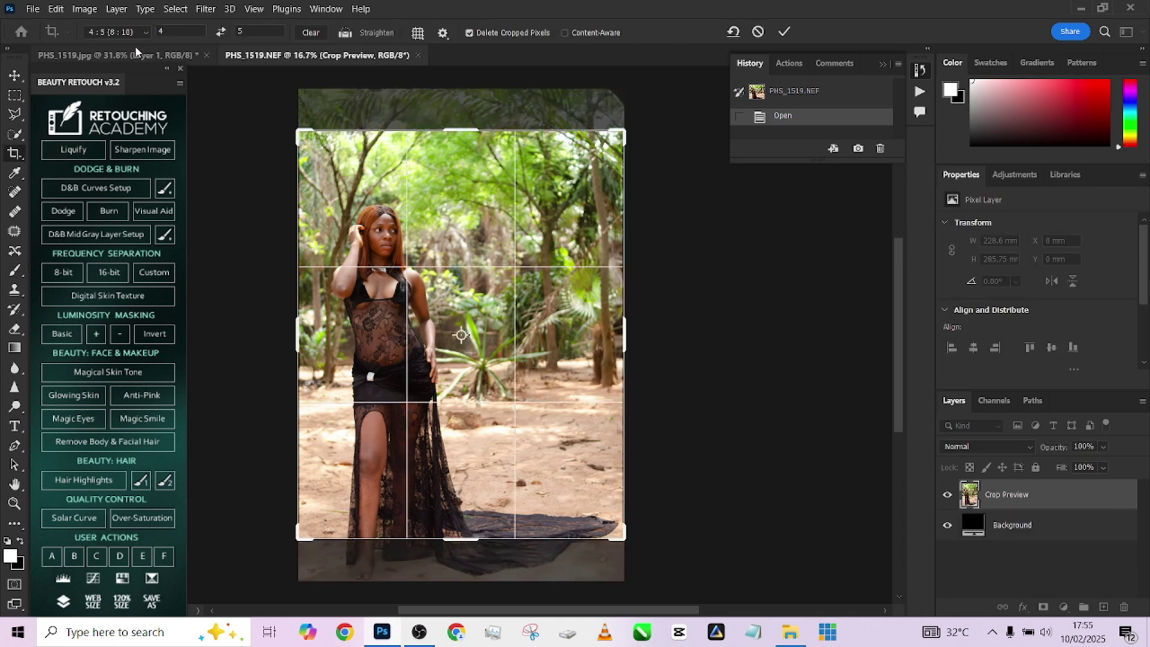
pyautogui.moveTo(477, 316); pyautogui.dragTo(481, 275)
pyautogui.moveTo(625, 129)
pyautogui.mouseDown()
pyautogui.moveTo(652, 89)
pyautogui.moveTo(654, 107)
pyautogui.moveTo(637, 112)
pyautogui.mouseUp()
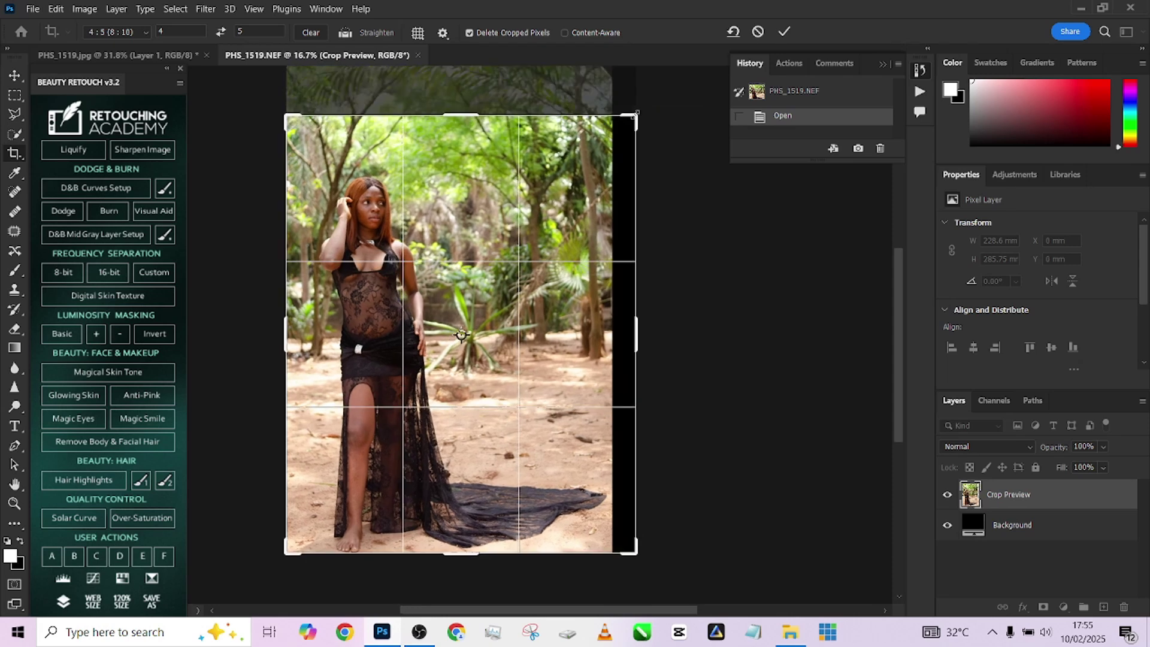
pyautogui.click(784, 31)
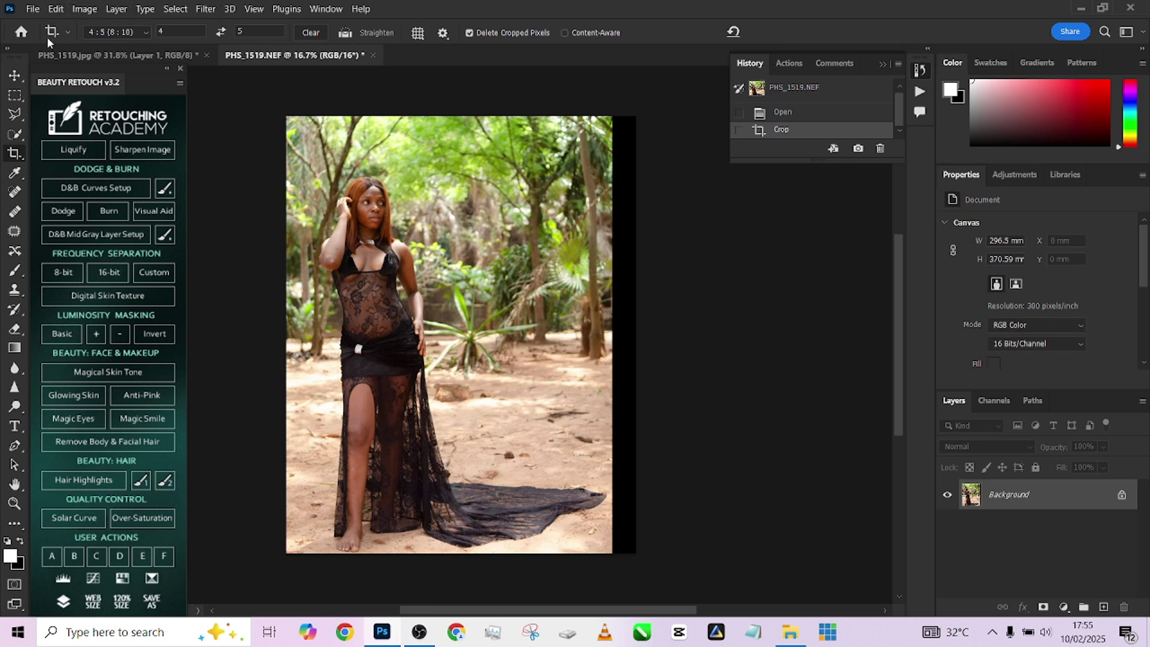
# Select the photo's right strip including the black gap, stretch it with Content-Aware Scale to fill the canvas, and deselect.
pyautogui.click(14, 95)
pyautogui.moveTo(637, 115); pyautogui.dragTo(561, 592)
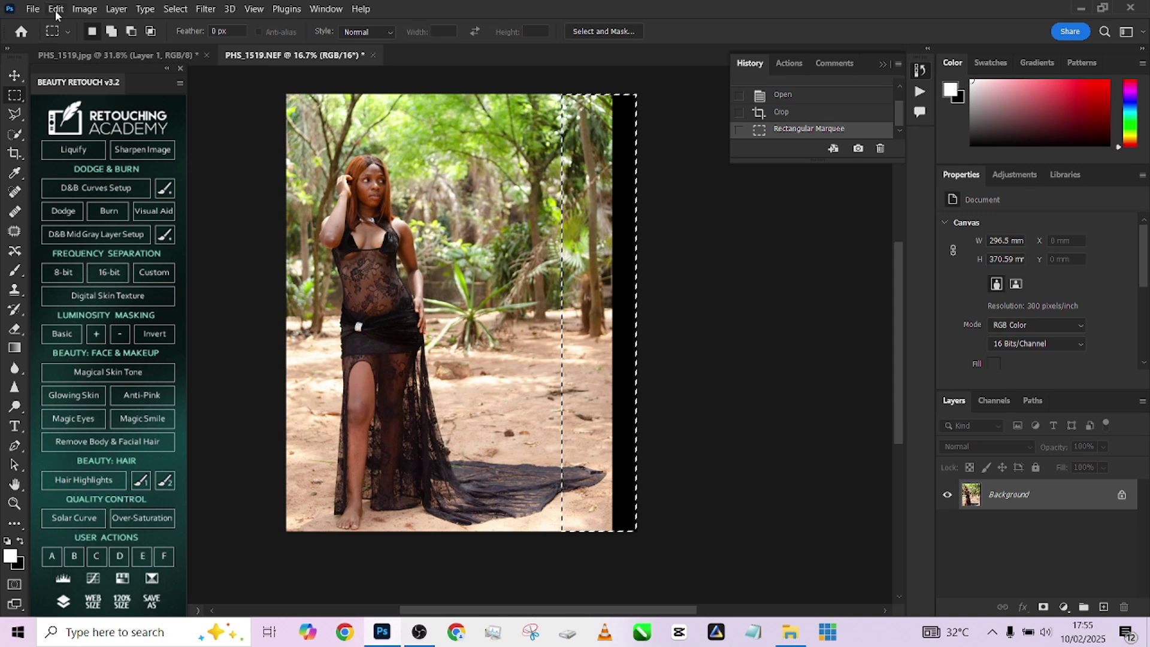
pyautogui.click(56, 10)
pyautogui.click(99, 276)
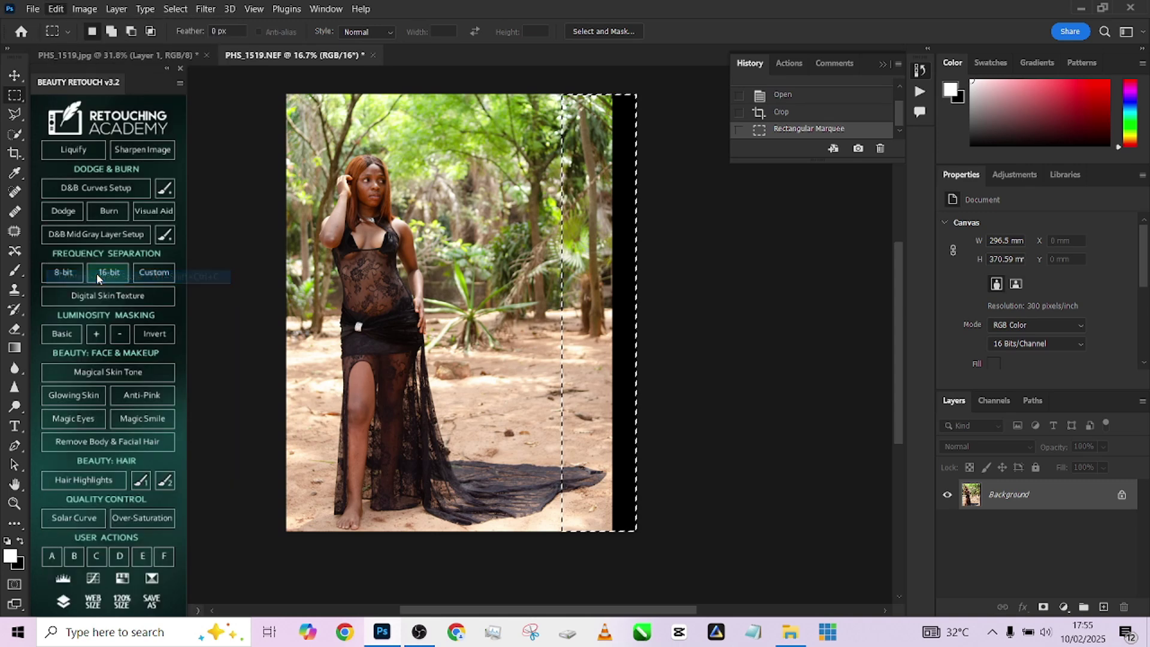
pyautogui.moveTo(636, 313); pyautogui.dragTo(713, 313)
pyautogui.click(742, 32)
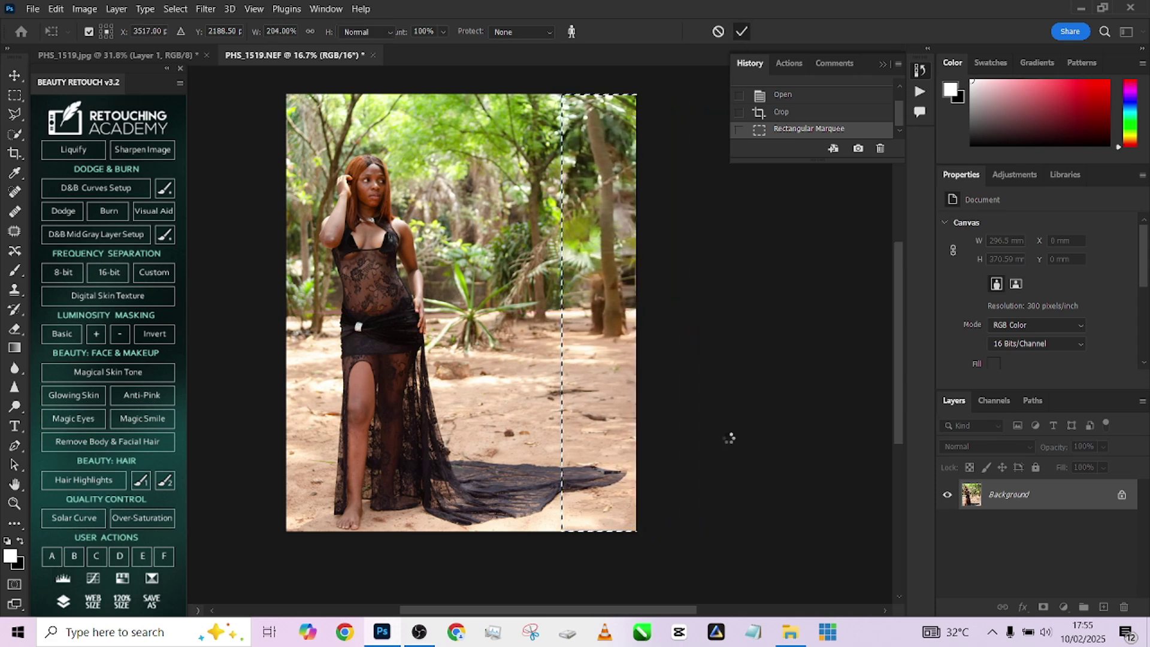
pyautogui.hotkey('ctrl', 'd')
# Run the 8-bit frequency separation with a Gaussian Blur radius of 3 pixels on the low frequency layer.
pyautogui.scroll(1, 509, 363)
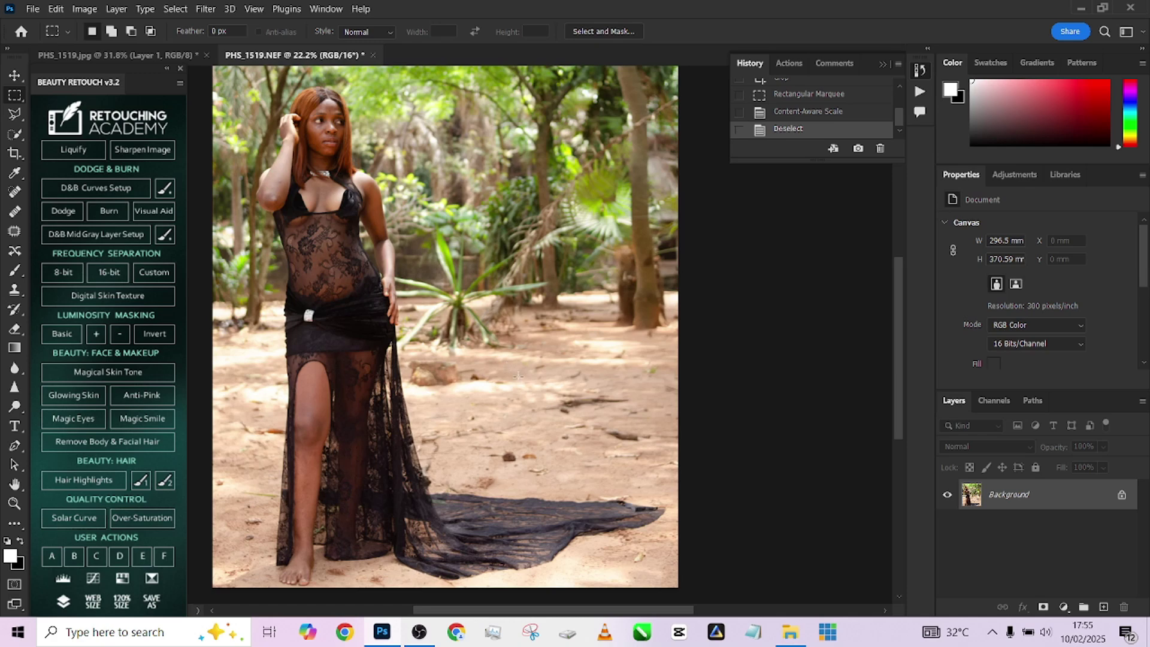
pyautogui.scroll(-1, 518, 376)
pyautogui.scroll(5, 520, 381)
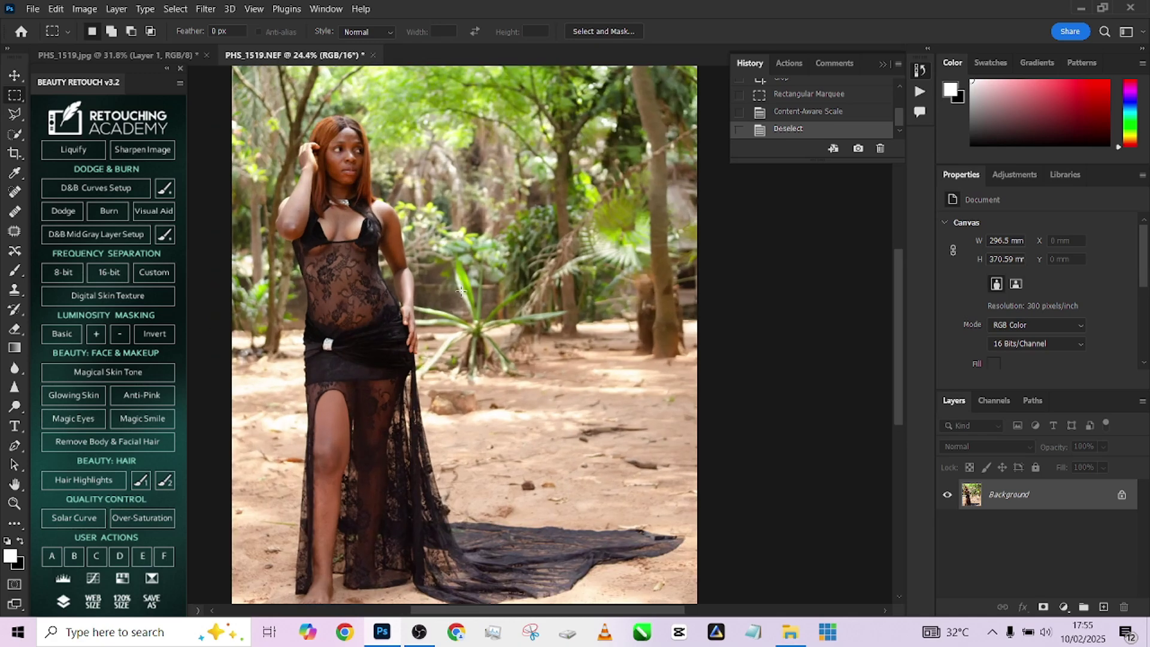
pyautogui.scroll(3, 490, 367)
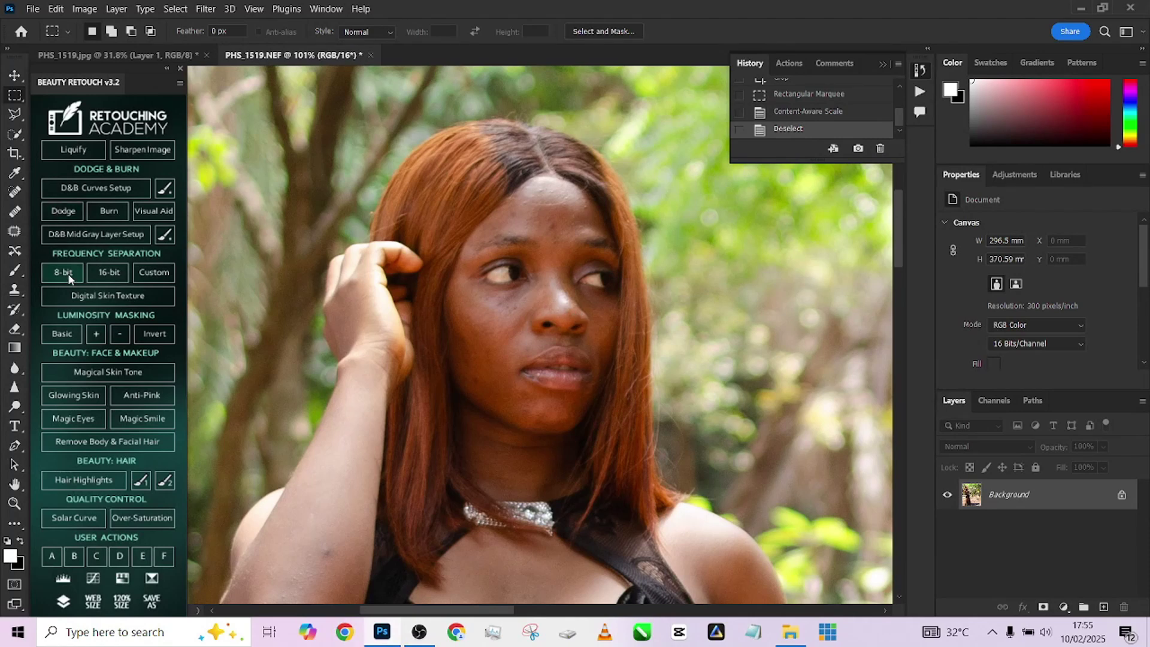
pyautogui.click(63, 273)
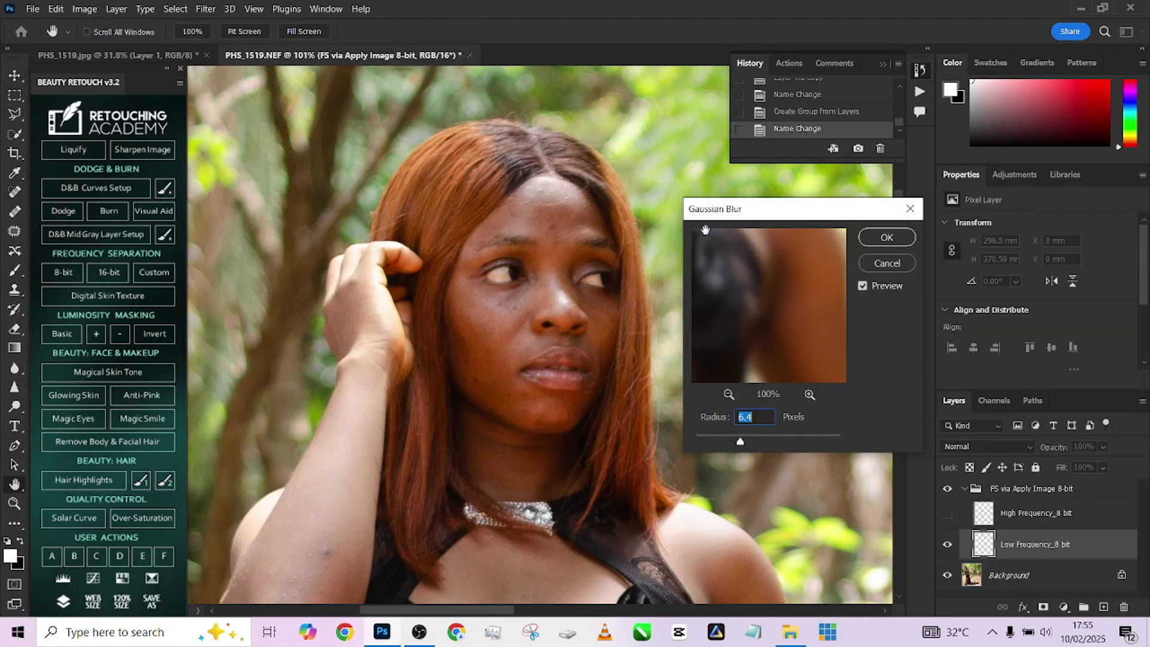
pyautogui.write('3')
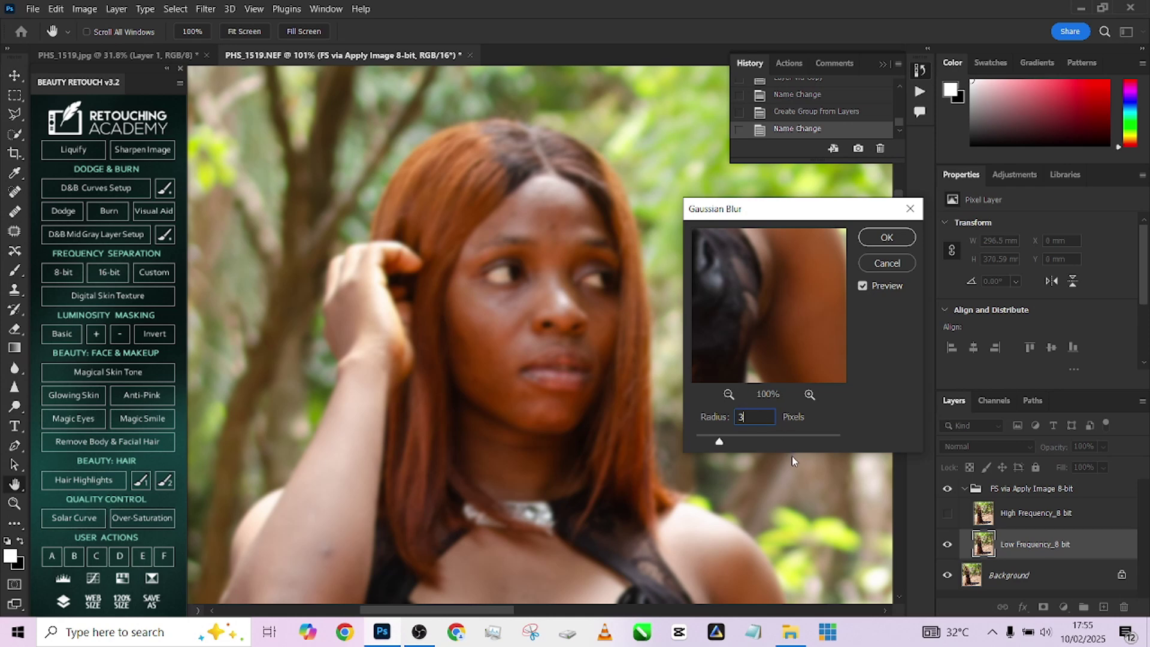
pyautogui.click(906, 238)
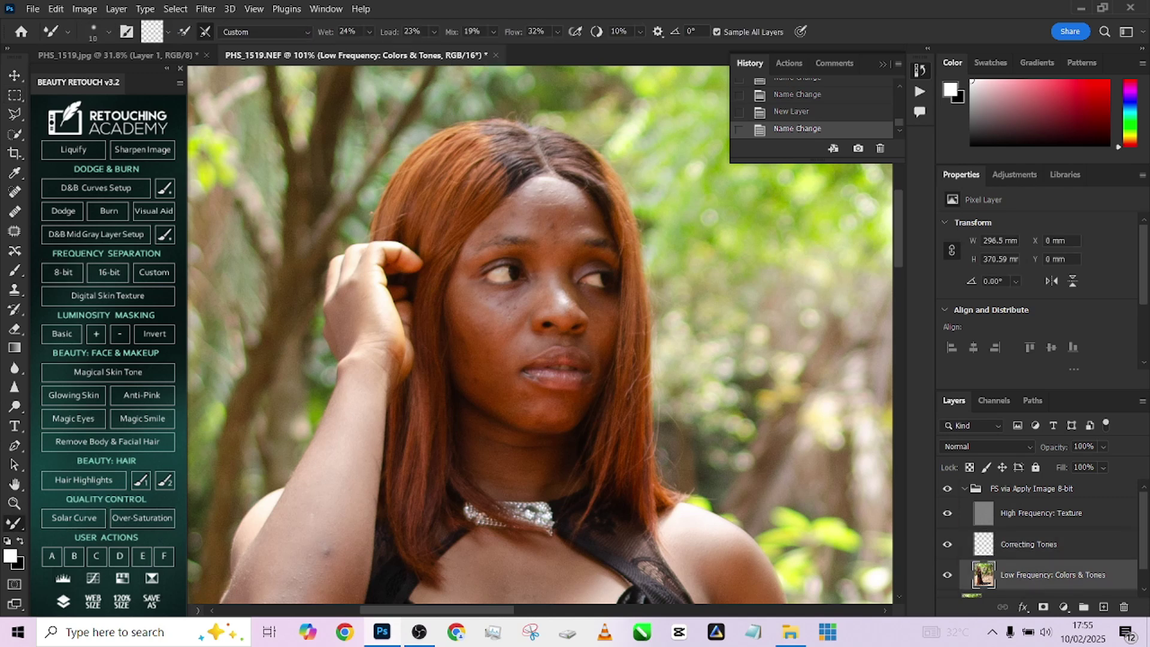
# Hide the High Frequency: Texture layer and blend the cheek tones below the eye on the Low Frequency layer with the Mixer Brush.
pyautogui.scroll(2, 533, 300)
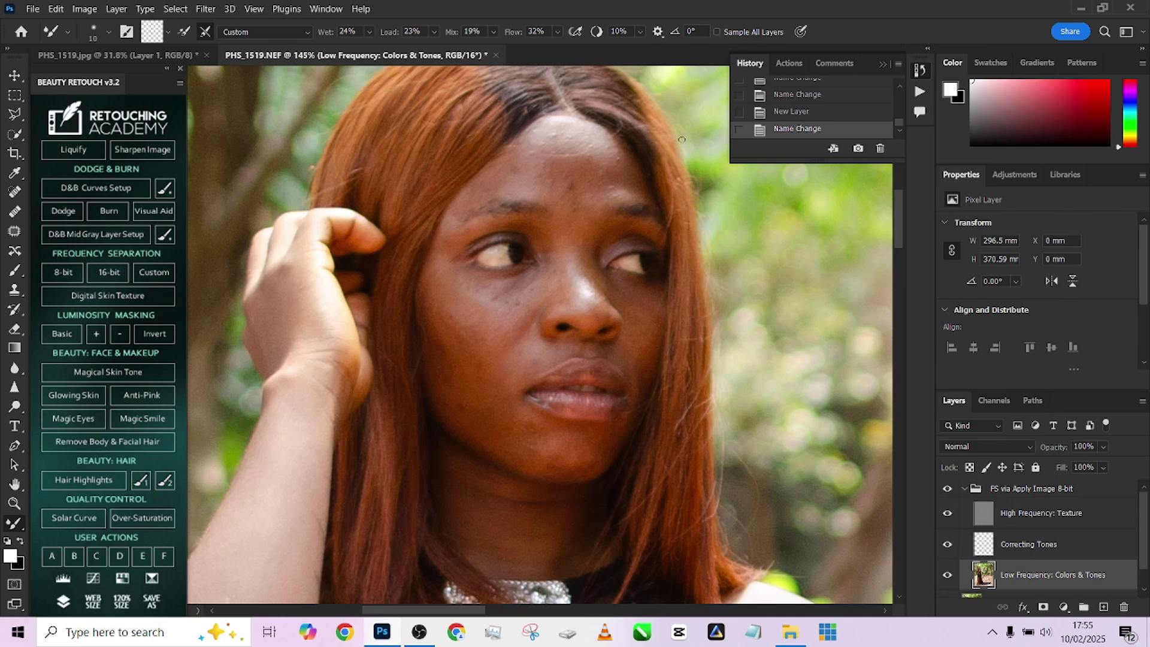
pyautogui.press(']')
pyautogui.press(']')
pyautogui.press(']')
pyautogui.press(']')
pyautogui.press(']')
pyautogui.press(']')
pyautogui.press(']')
pyautogui.press(']')
pyautogui.press(']')
pyautogui.click(947, 513)
pyautogui.press('[')
pyautogui.press('[')
pyautogui.press('[')
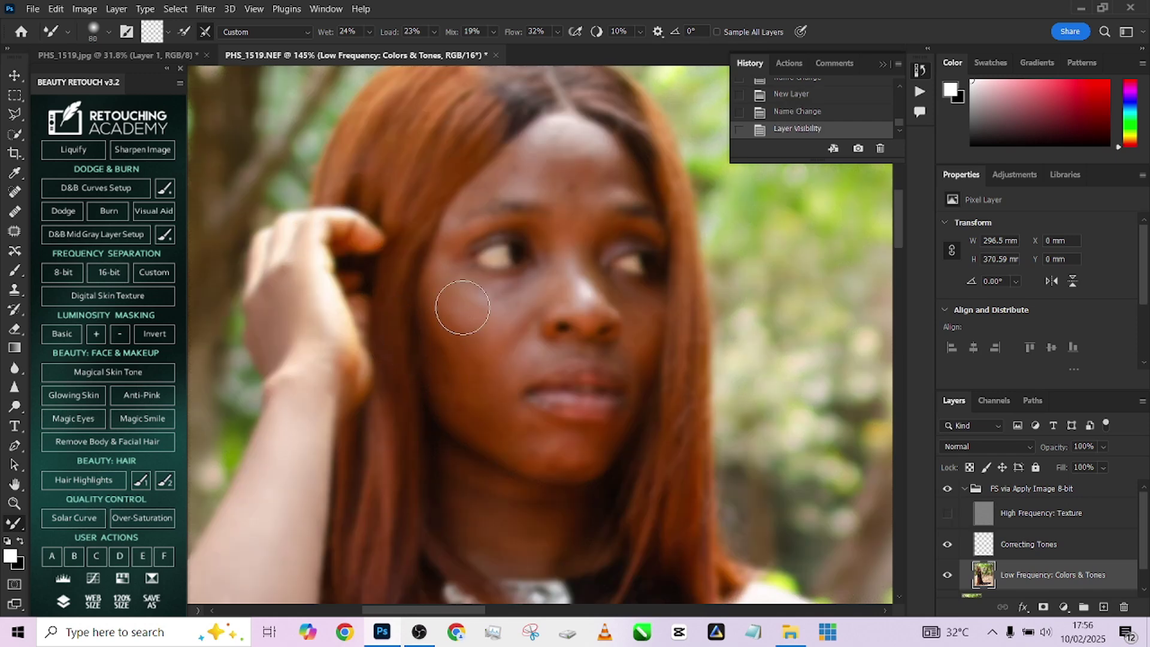
pyautogui.press('[')
pyautogui.moveTo(463, 297); pyautogui.dragTo(455, 307)
pyautogui.moveTo(455, 307)
pyautogui.mouseDown()
pyautogui.moveTo(476, 326)
pyautogui.moveTo(435, 322)
pyautogui.moveTo(479, 349)
pyautogui.moveTo(467, 331)
pyautogui.moveTo(479, 357)
pyautogui.moveTo(448, 355)
pyautogui.moveTo(453, 399)
pyautogui.moveTo(449, 378)
pyautogui.moveTo(454, 409)
pyautogui.moveTo(450, 366)
pyautogui.moveTo(466, 417)
pyautogui.moveTo(487, 419)
pyautogui.moveTo(493, 375)
pyautogui.moveTo(456, 282)
pyautogui.moveTo(484, 302)
pyautogui.moveTo(480, 316)
pyautogui.moveTo(471, 301)
pyautogui.moveTo(520, 317)
pyautogui.moveTo(484, 296)
pyautogui.moveTo(495, 289)
pyautogui.moveTo(540, 298)
pyautogui.moveTo(528, 309)
pyautogui.moveTo(480, 290)
pyautogui.moveTo(514, 293)
pyautogui.moveTo(467, 383)
pyautogui.moveTo(446, 312)
pyautogui.mouseUp()
pyautogui.press('[')
# Blend the skin tones along the jaw and chin with a resized Mixer Brush and show the High Frequency: Texture layer again.
pyautogui.press(']')
pyautogui.press(']')
pyautogui.press(']')
pyautogui.press(']')
pyautogui.moveTo(472, 413)
pyautogui.mouseDown()
pyautogui.moveTo(487, 403)
pyautogui.moveTo(521, 447)
pyautogui.moveTo(583, 472)
pyautogui.mouseUp()
pyautogui.press('[')
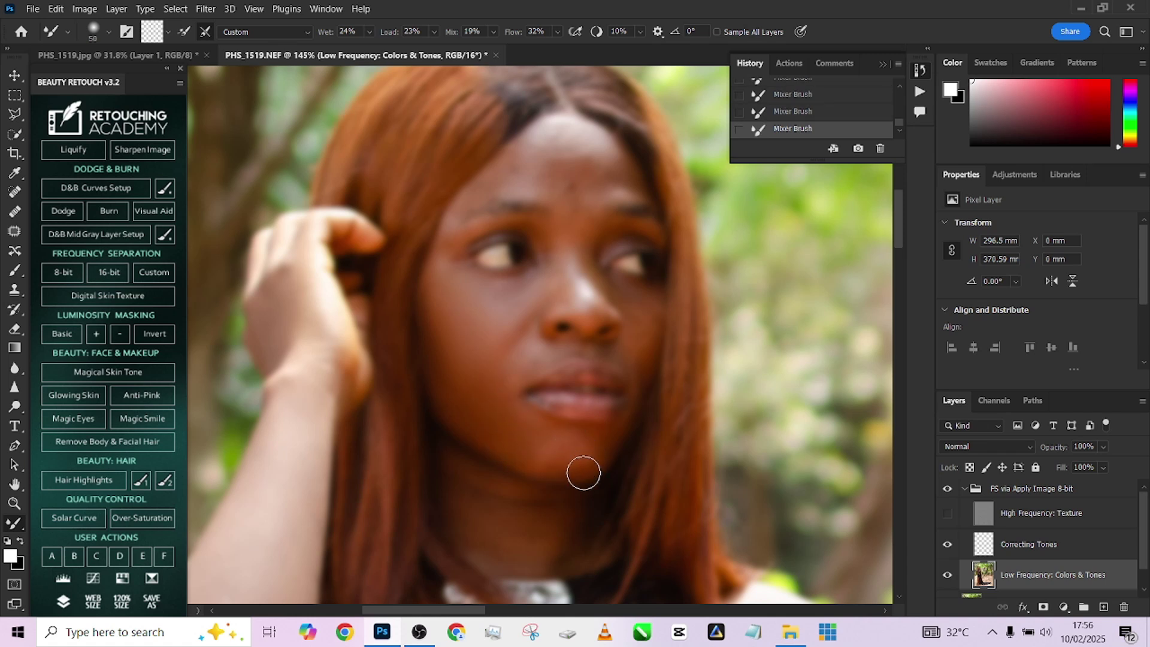
pyautogui.press('[')
pyautogui.click(948, 514)
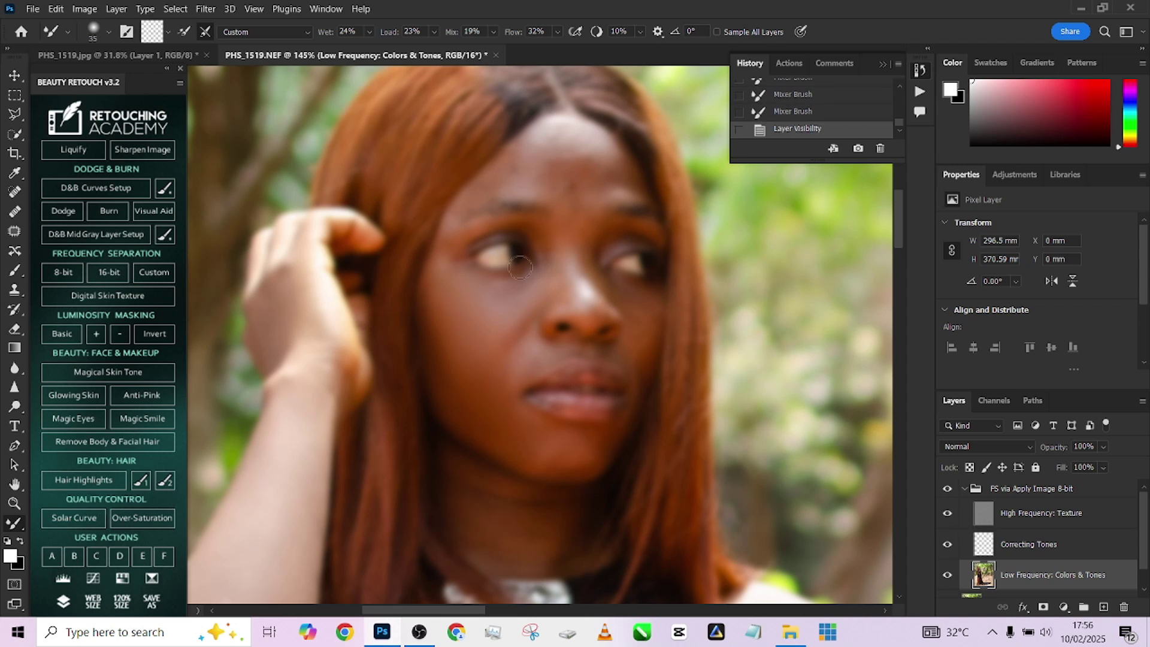
# Smooth the tones on the nose bridge, cheek and forehead with the Mixer Brush on the Low Frequency layer.
pyautogui.press('[')
pyautogui.moveTo(538, 299); pyautogui.dragTo(561, 287)
pyautogui.press(']')
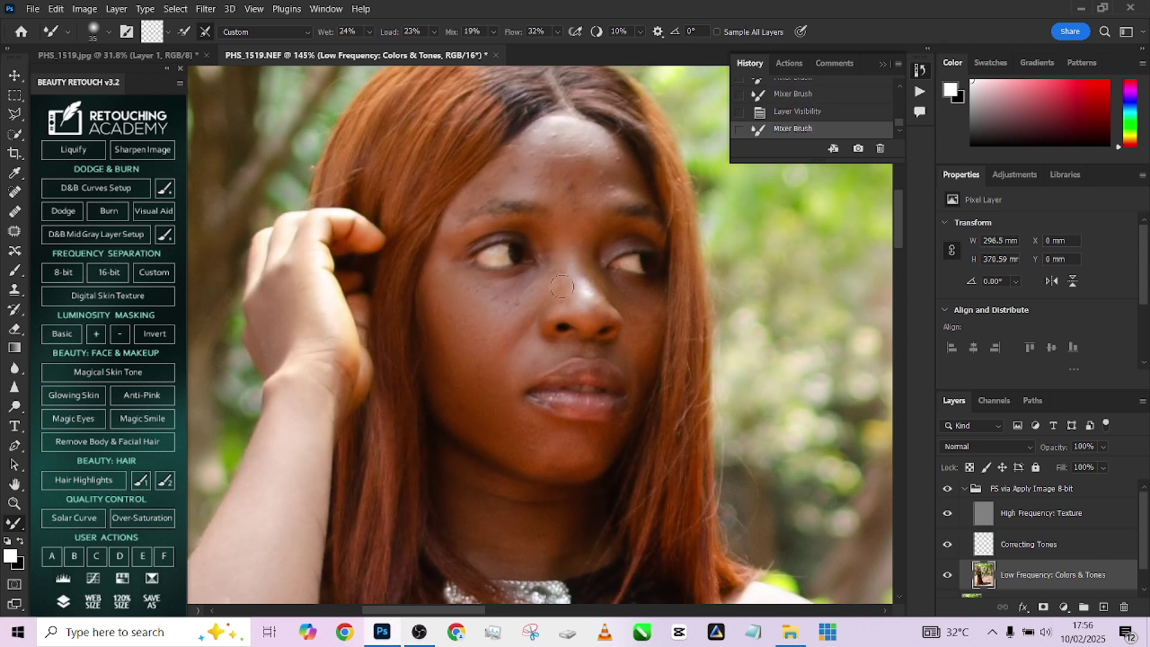
pyautogui.click(557, 277)
pyautogui.press(']')
pyautogui.click(511, 322)
pyautogui.scroll(3, 562, 313)
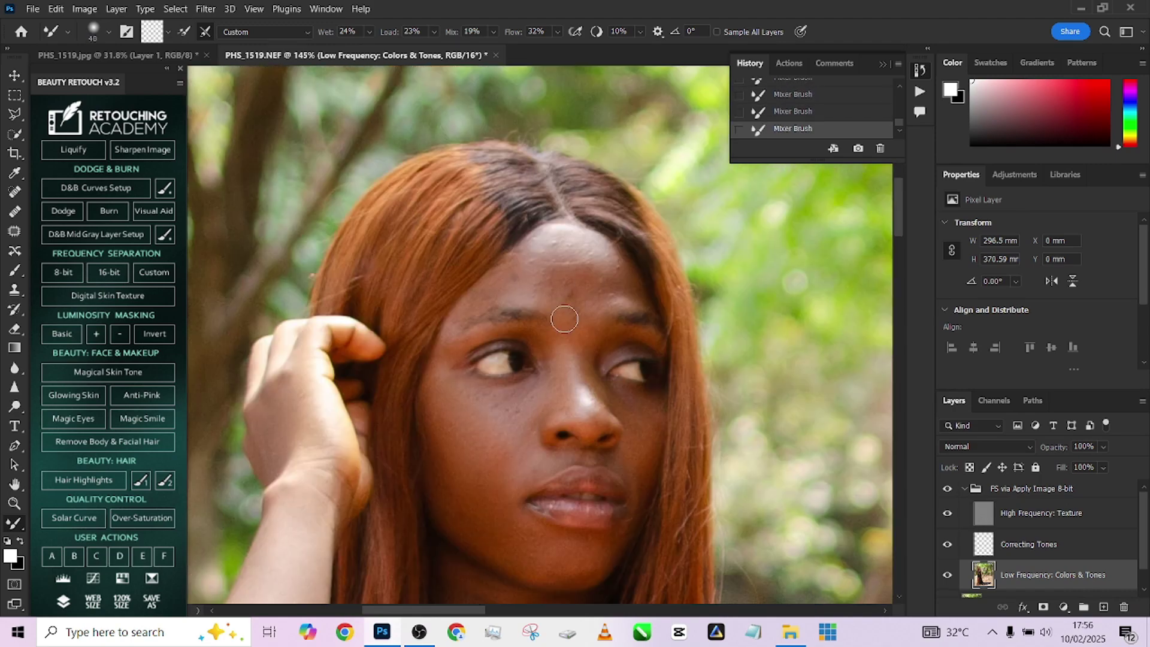
pyautogui.scroll(-2, 627, 449)
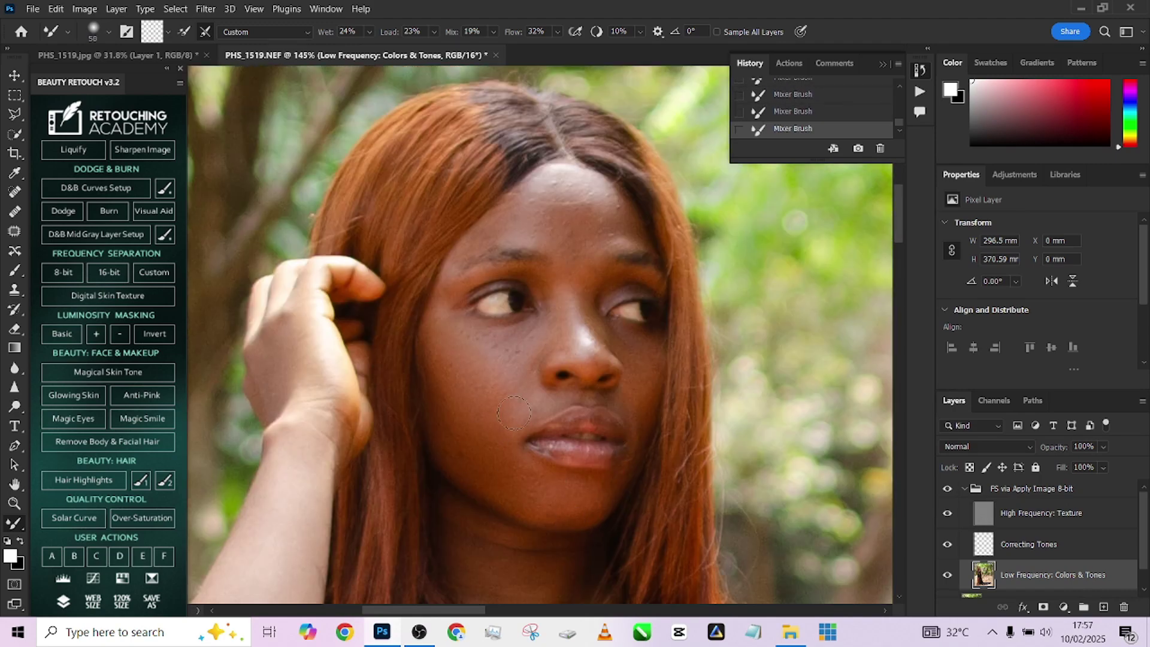
pyautogui.press(']')
pyautogui.press(']')
# Blend the skin tones on the raised forearm with a larger Mixer Brush.
pyautogui.scroll(-4, 524, 334)
pyautogui.scroll(-3, 525, 334)
pyautogui.scroll(-1, 524, 335)
pyautogui.scroll(-2, 419, 389)
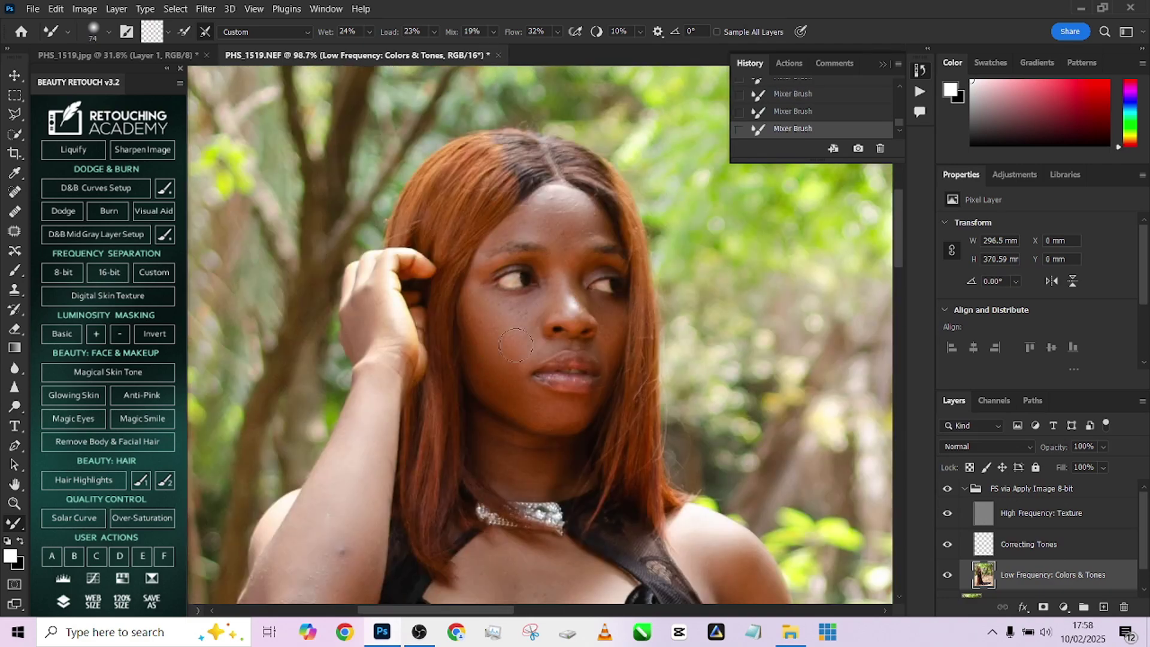
pyautogui.scroll(1, 362, 421)
pyautogui.press(']')
pyautogui.press(']')
pyautogui.press(']')
pyautogui.moveTo(361, 421)
pyautogui.mouseDown()
pyautogui.moveTo(388, 440)
pyautogui.moveTo(351, 479)
pyautogui.moveTo(411, 453)
pyautogui.mouseUp()
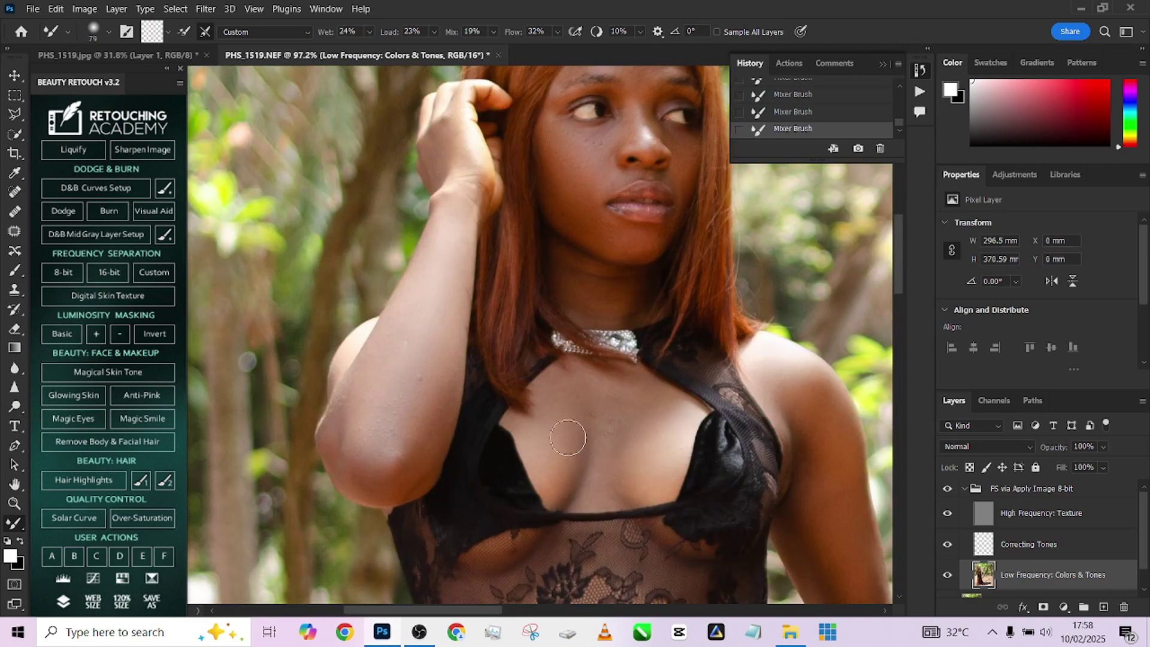
# Blend the skin tones on the bare knee and lower leg with a resized Mixer Brush on the Low Frequency layer.
pyautogui.scroll(-3, 426, 377)
pyautogui.scroll(-3, 521, 403)
pyautogui.scroll(-1, 447, 275)
pyautogui.press('[')
pyautogui.press('[')
pyautogui.press('[')
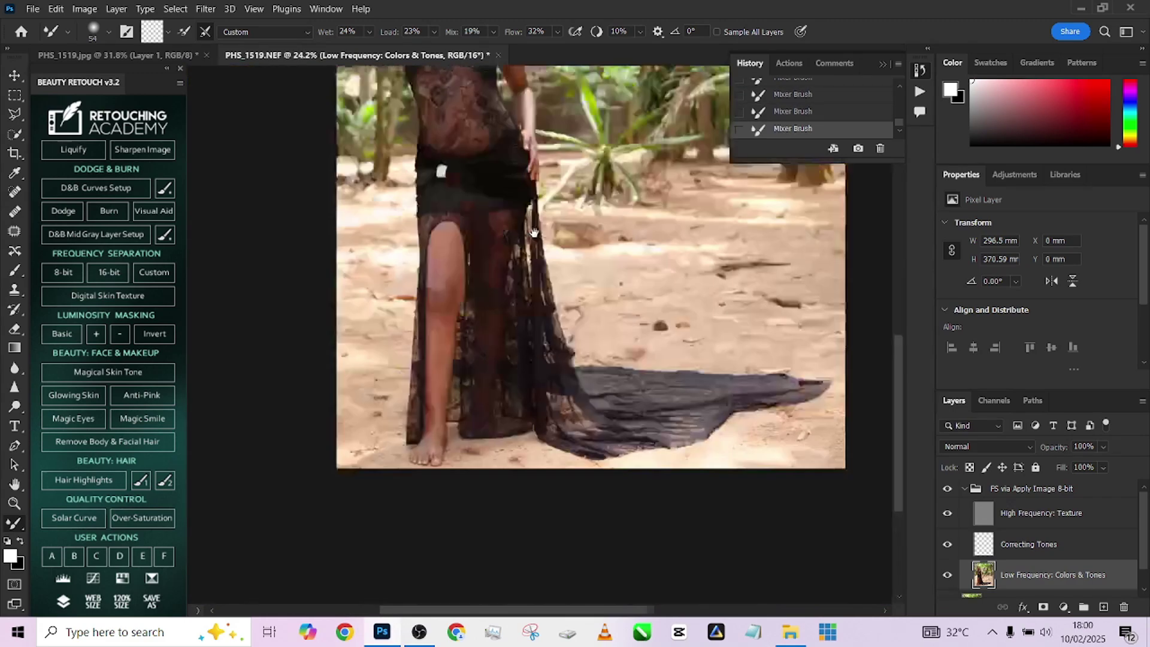
pyautogui.scroll(5, 493, 429)
pyautogui.scroll(-3, 443, 205)
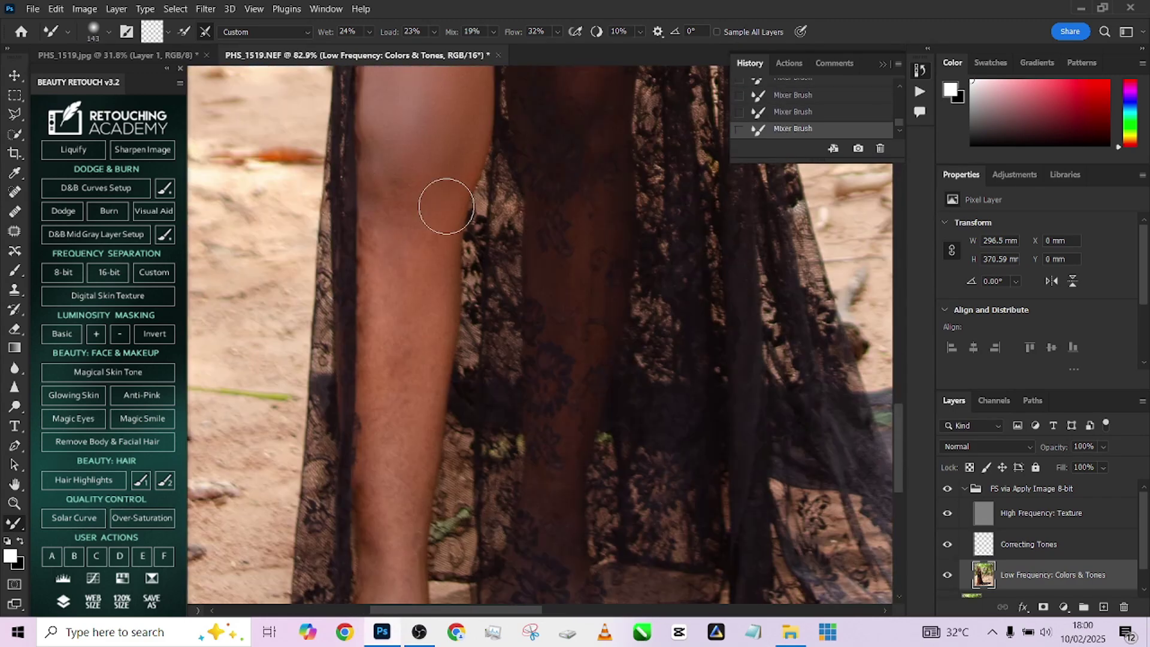
pyautogui.scroll(-3, 405, 248)
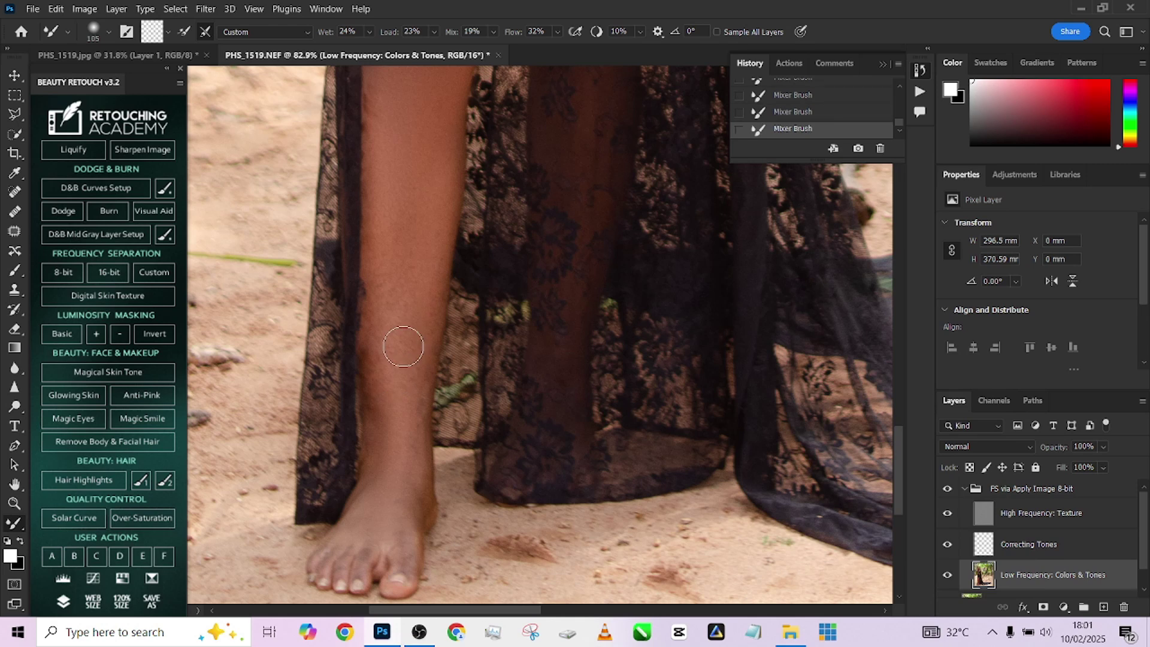
pyautogui.hotkey('ctrl', '0')
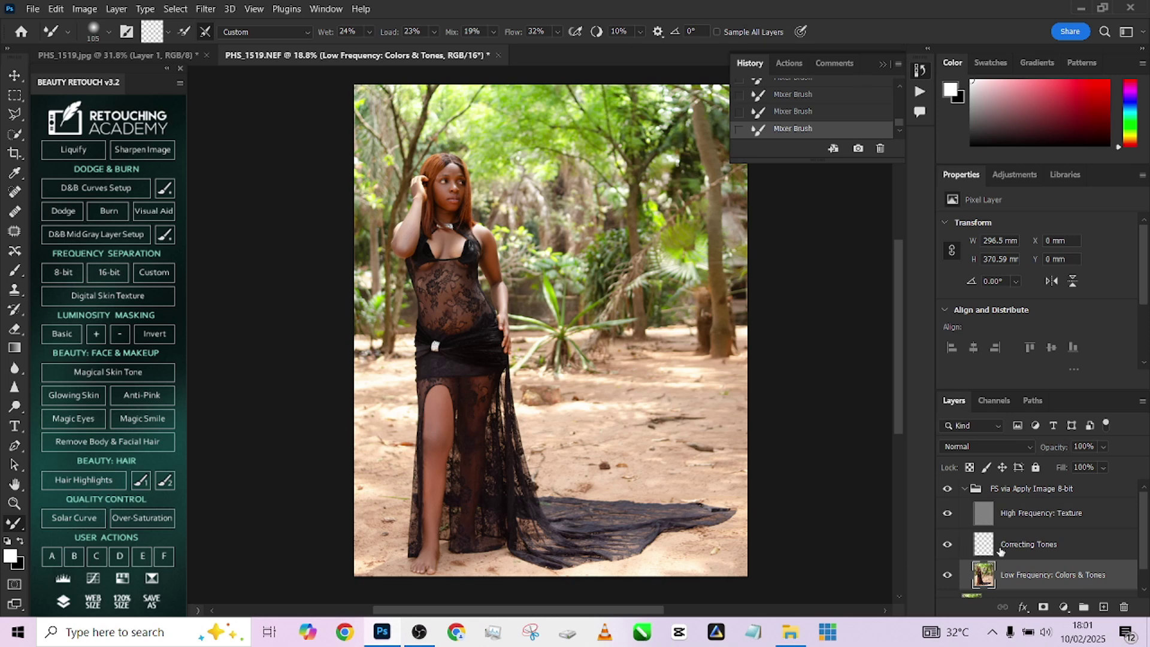
# Flatten the image into a single Background layer.
pyautogui.scroll(-1, 1000, 554)
pyautogui.rightClick(1033, 584)
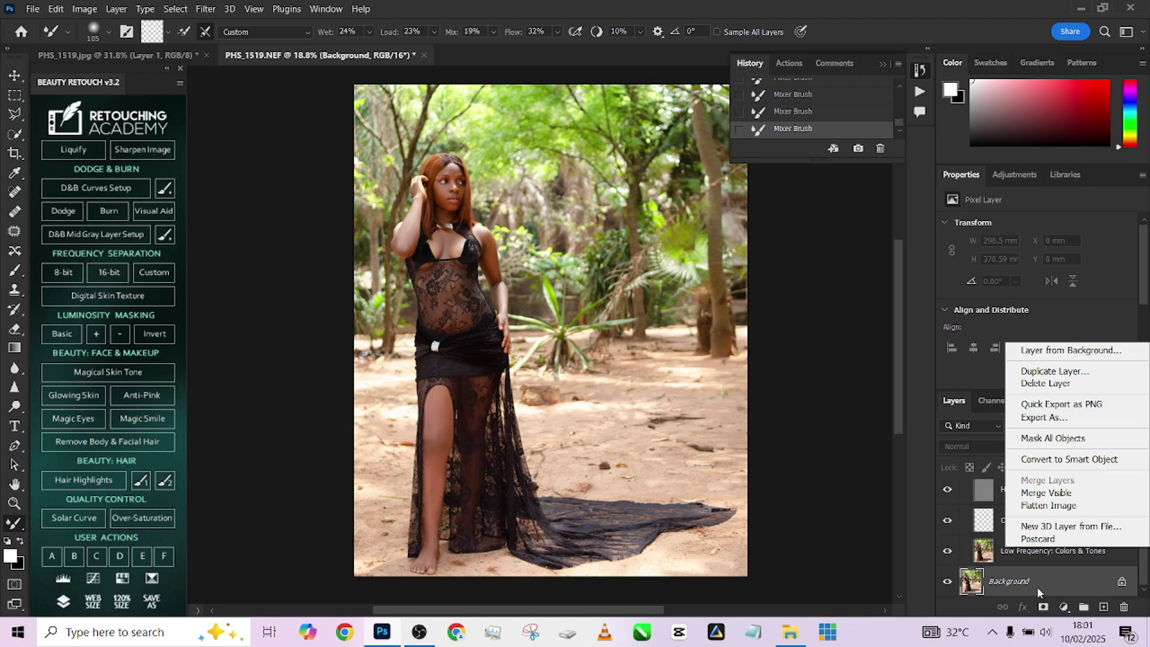
pyautogui.click(1028, 506)
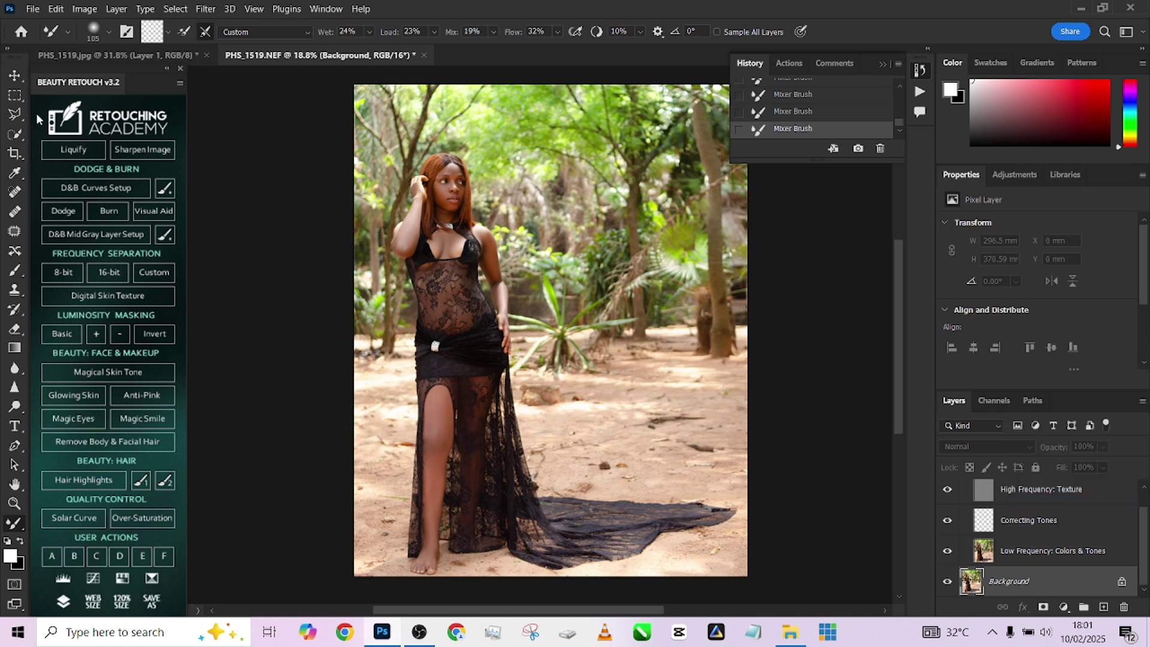
# Select the background by inverting a Select Subject selection, and subtract the gap beside the bare leg with the Quick Selection tool.
pyautogui.click(14, 137)
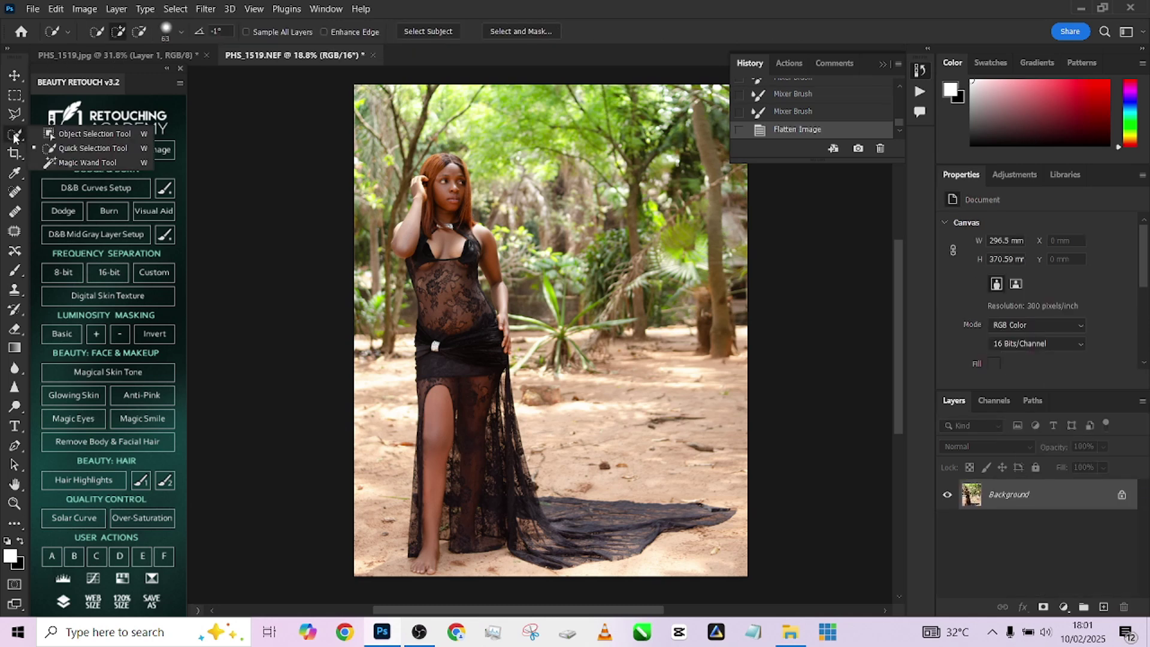
pyautogui.click(420, 27)
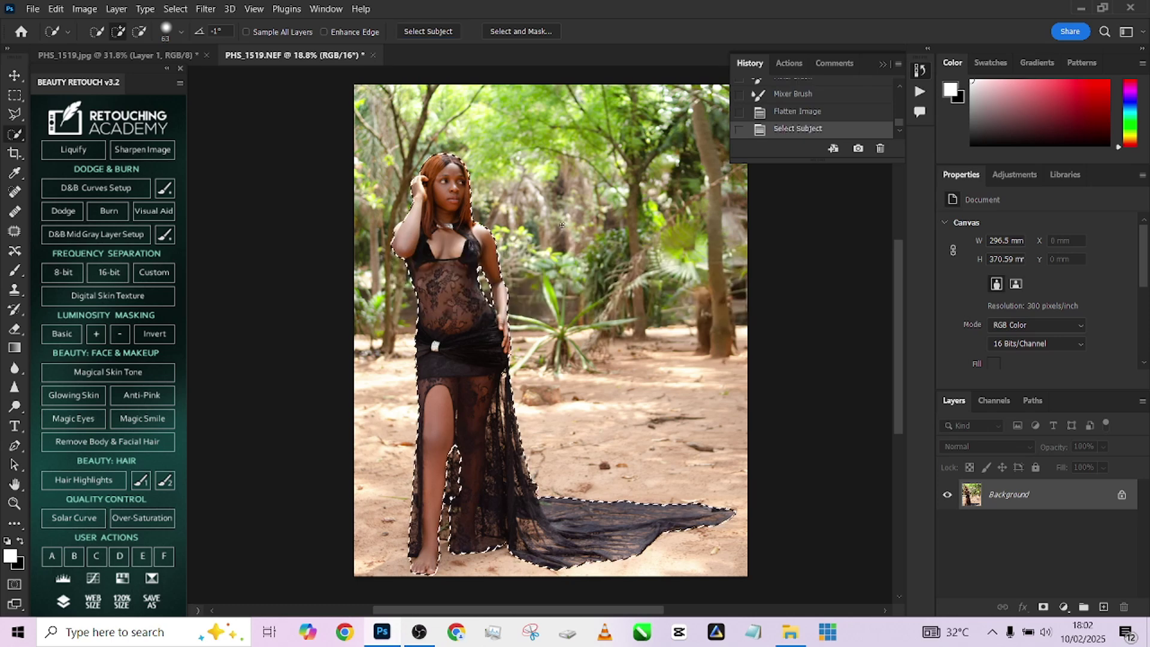
pyautogui.rightClick(470, 305)
pyautogui.click(506, 323)
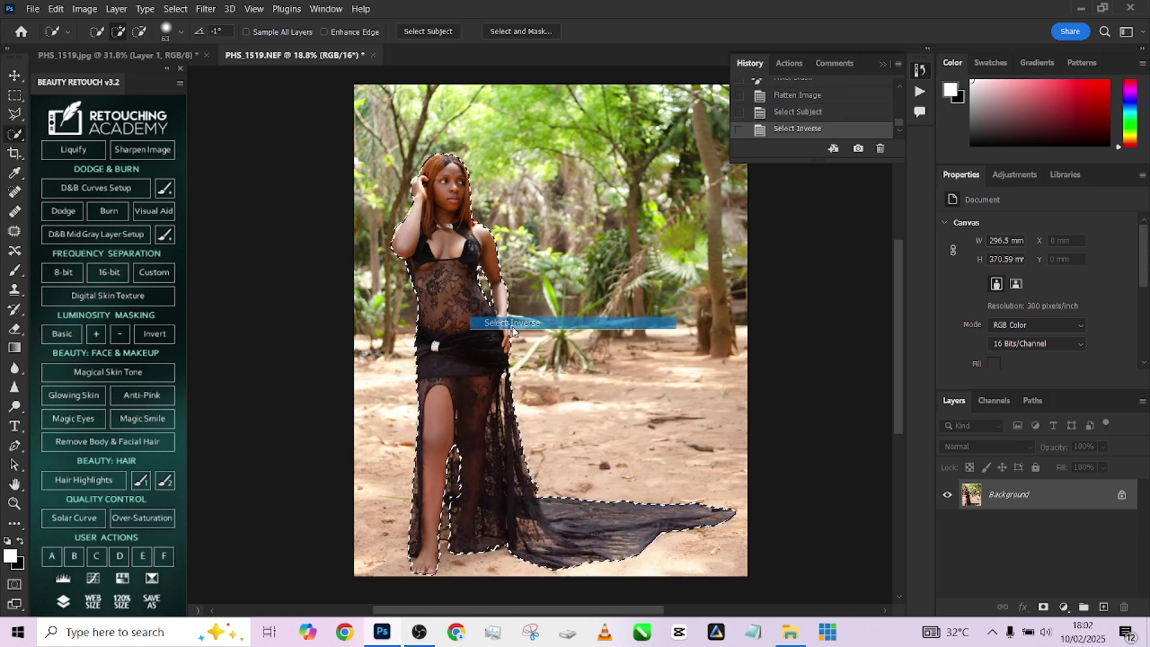
pyautogui.press('alt')
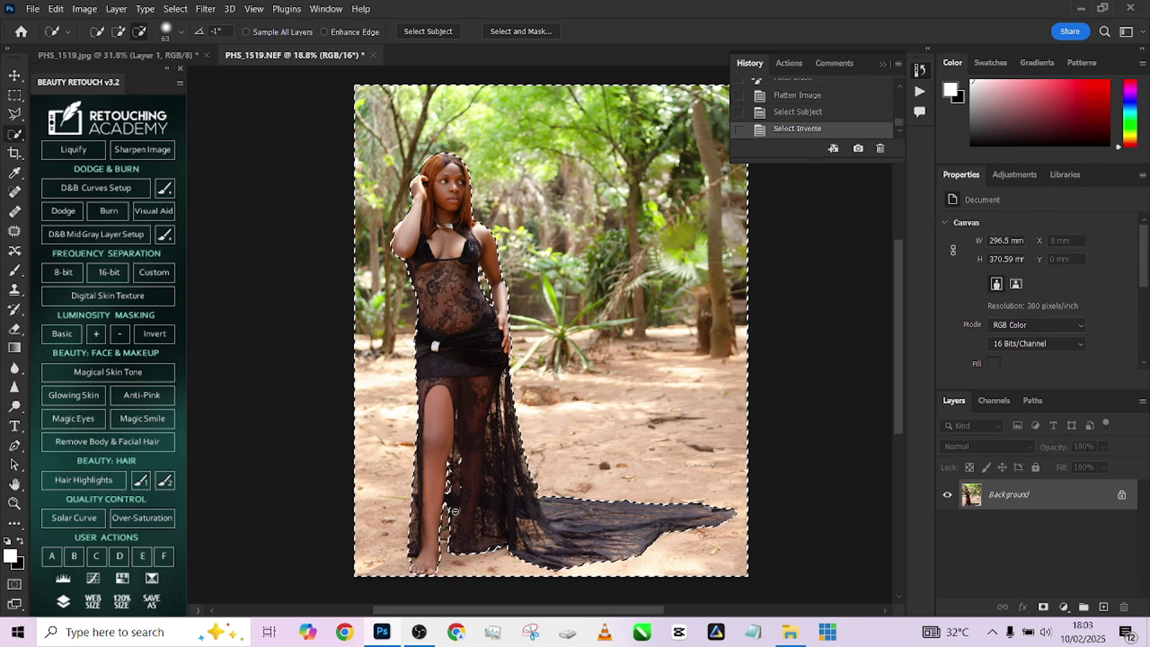
pyautogui.moveTo(448, 485); pyautogui.dragTo(446, 509)
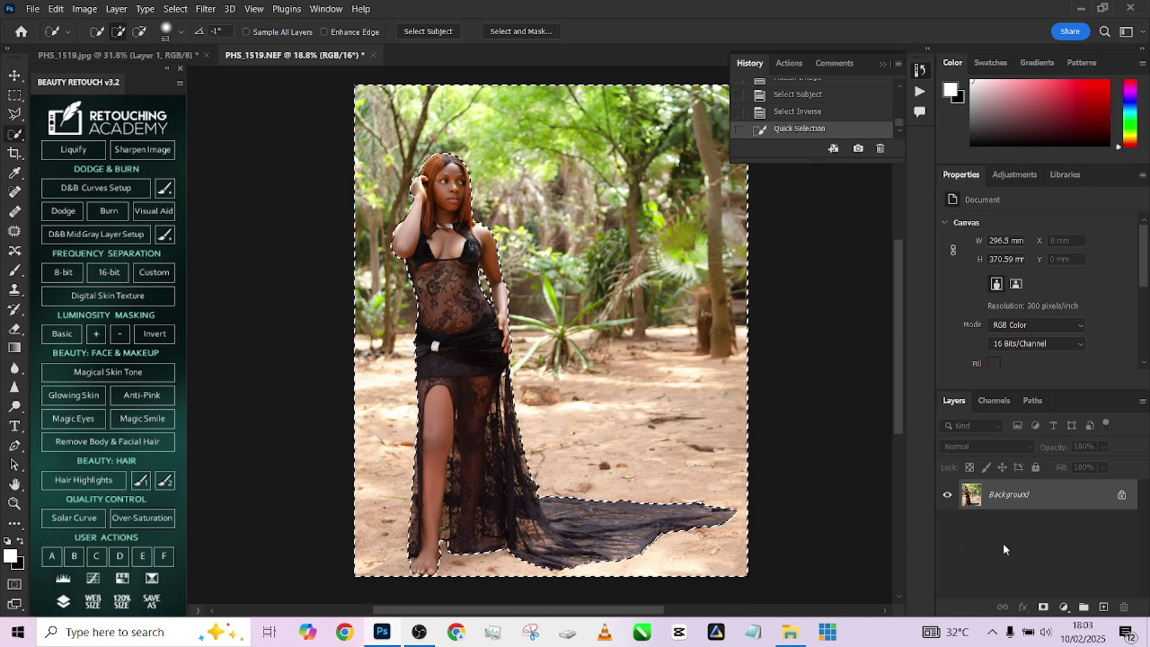
# Duplicate the Background layer and move the selected background area onto its own layer with Layer Via Cut.
pyautogui.moveTo(1018, 495); pyautogui.dragTo(1103, 607)
pyautogui.rightClick(556, 319)
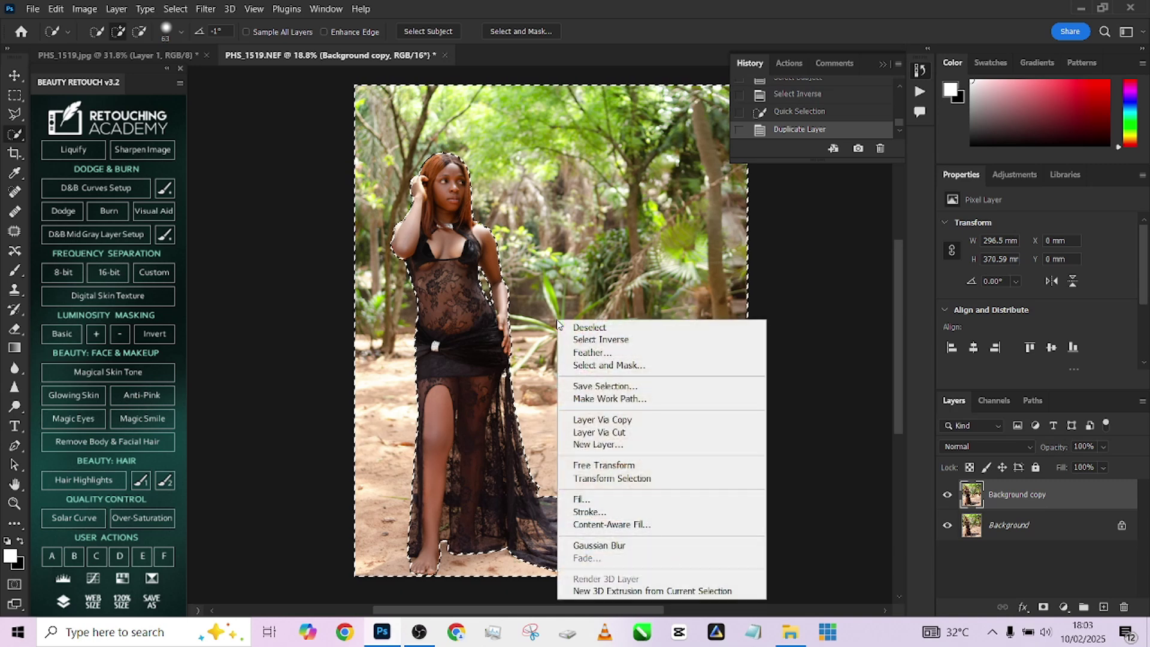
pyautogui.click(625, 432)
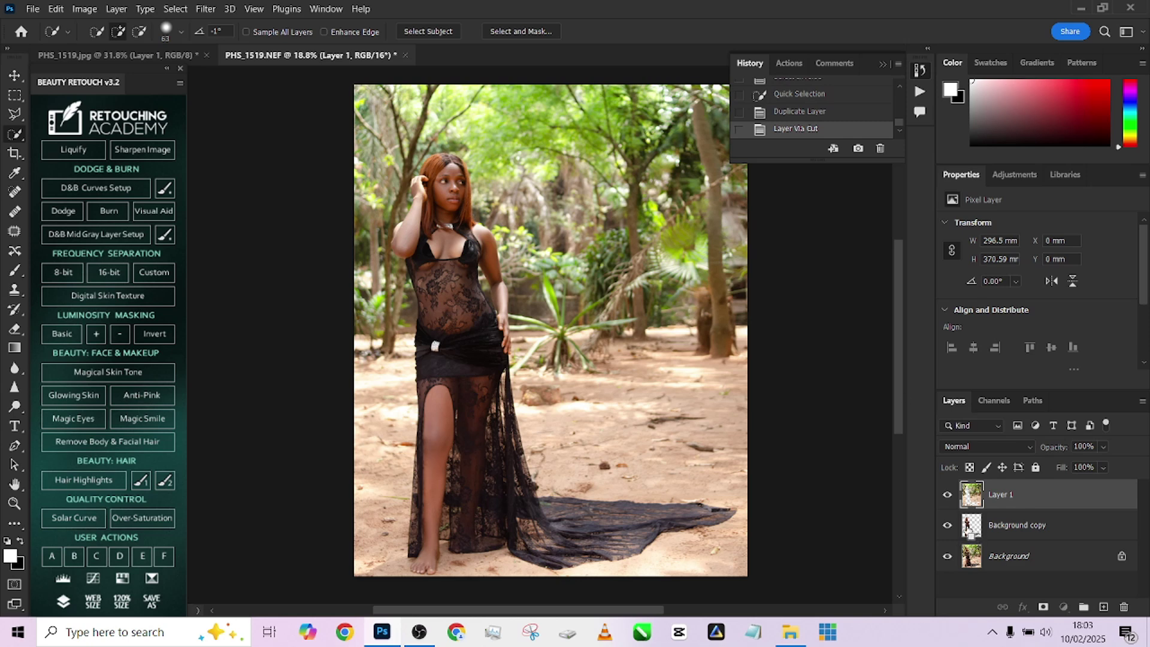
# Load the outline of the subject cutout on Background copy as a selection and move that layer above Layer 1.
pyautogui.keyDown('ctrl'); pyautogui.click(985, 528); pyautogui.keyUp('ctrl')
pyautogui.moveTo(988, 530); pyautogui.dragTo(1000, 497)
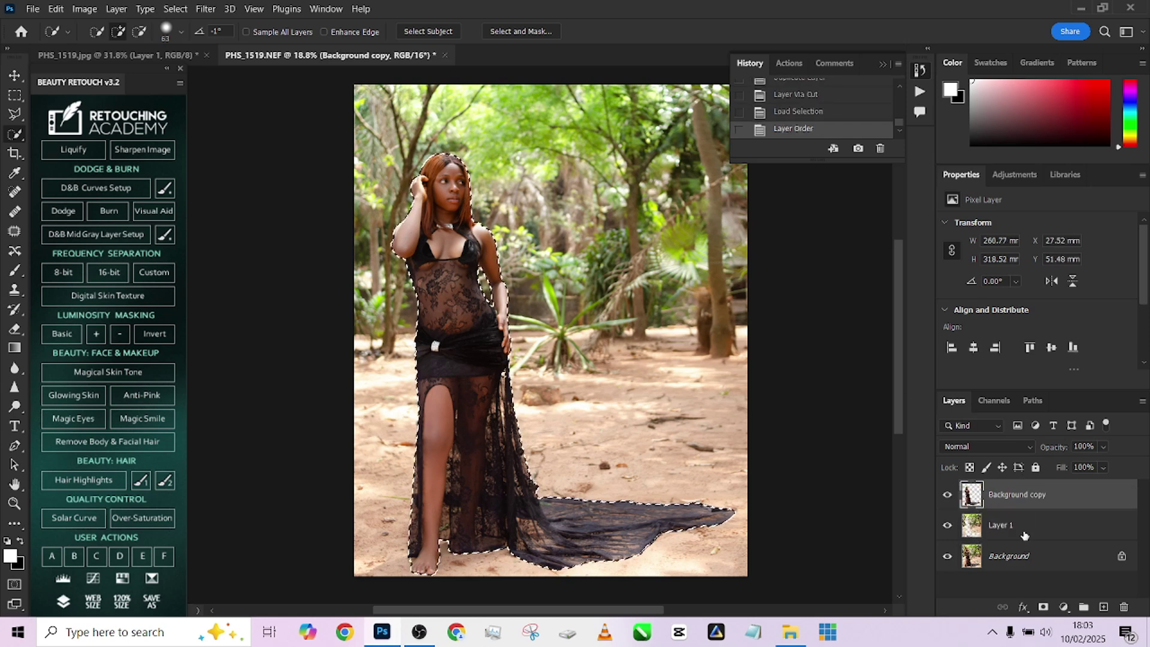
# Make Layer 1 active and expand the subject selection by 10 pixels.
pyautogui.click(1024, 534)
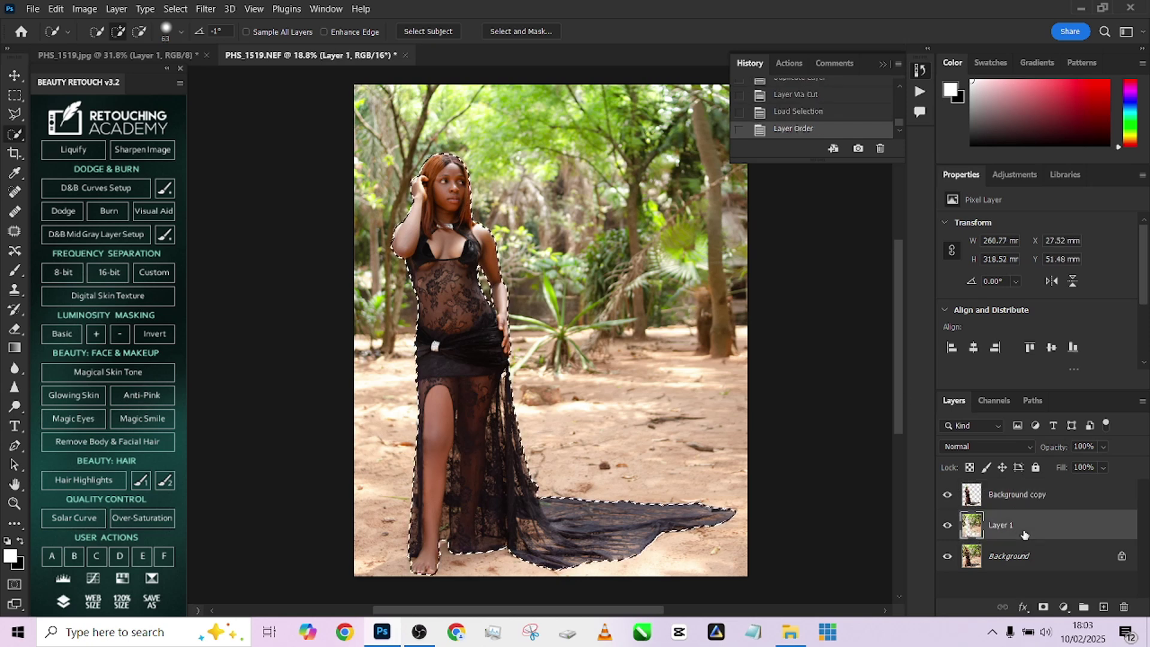
pyautogui.click(205, 9)
pyautogui.click(174, 9)
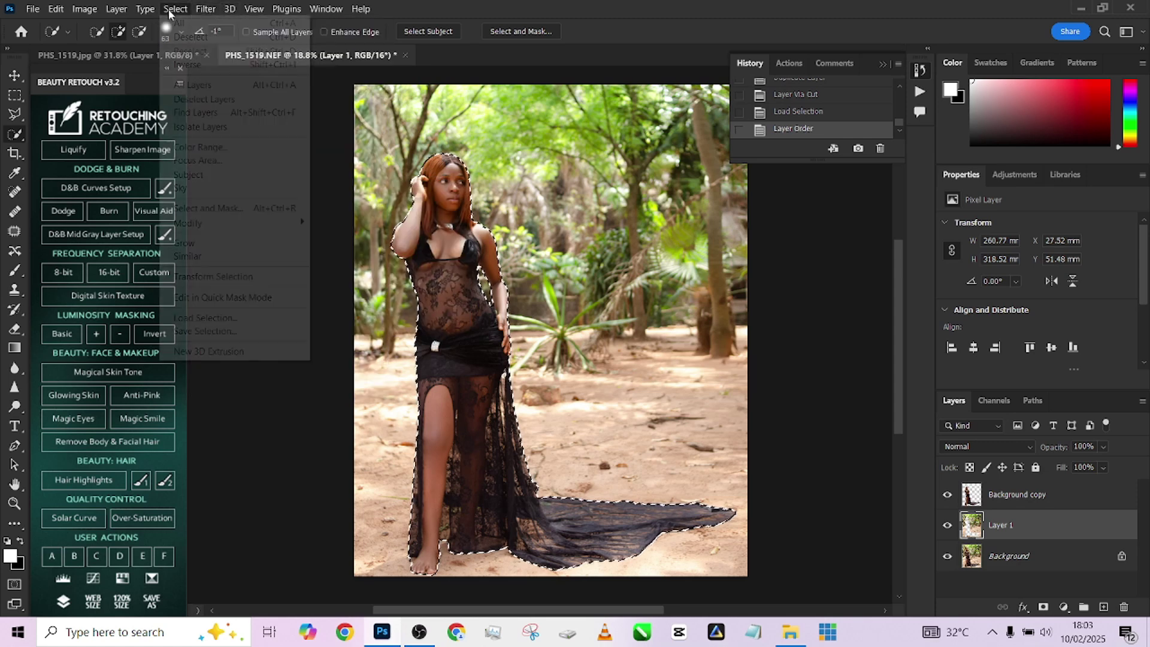
pyautogui.moveTo(207, 223)
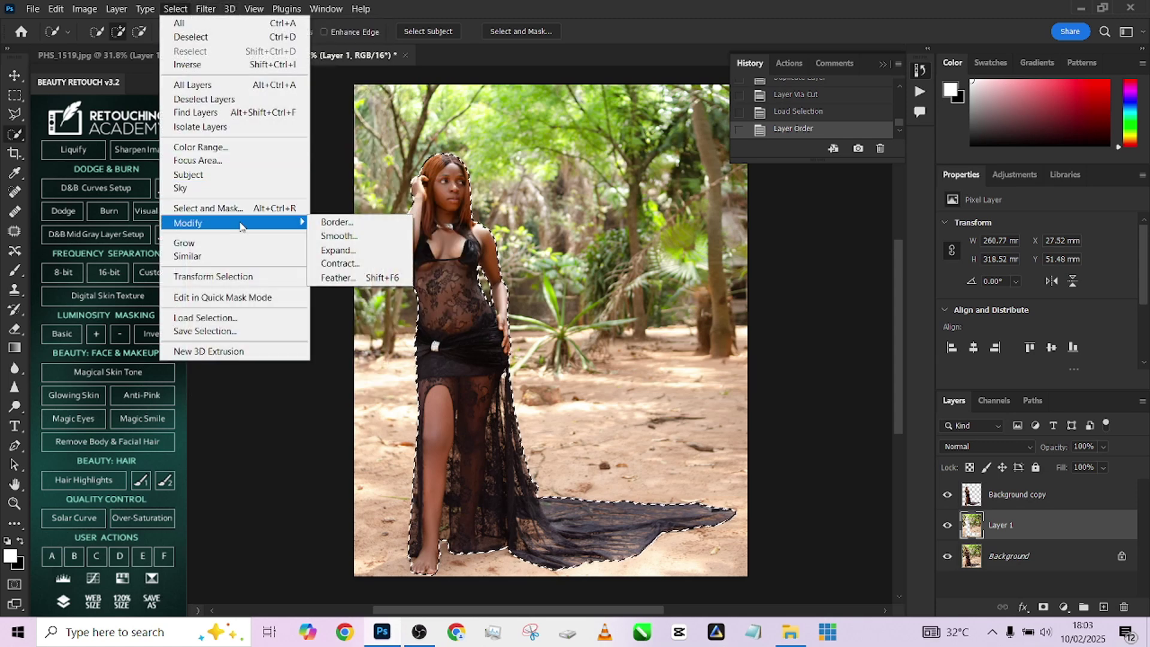
pyautogui.click(341, 251)
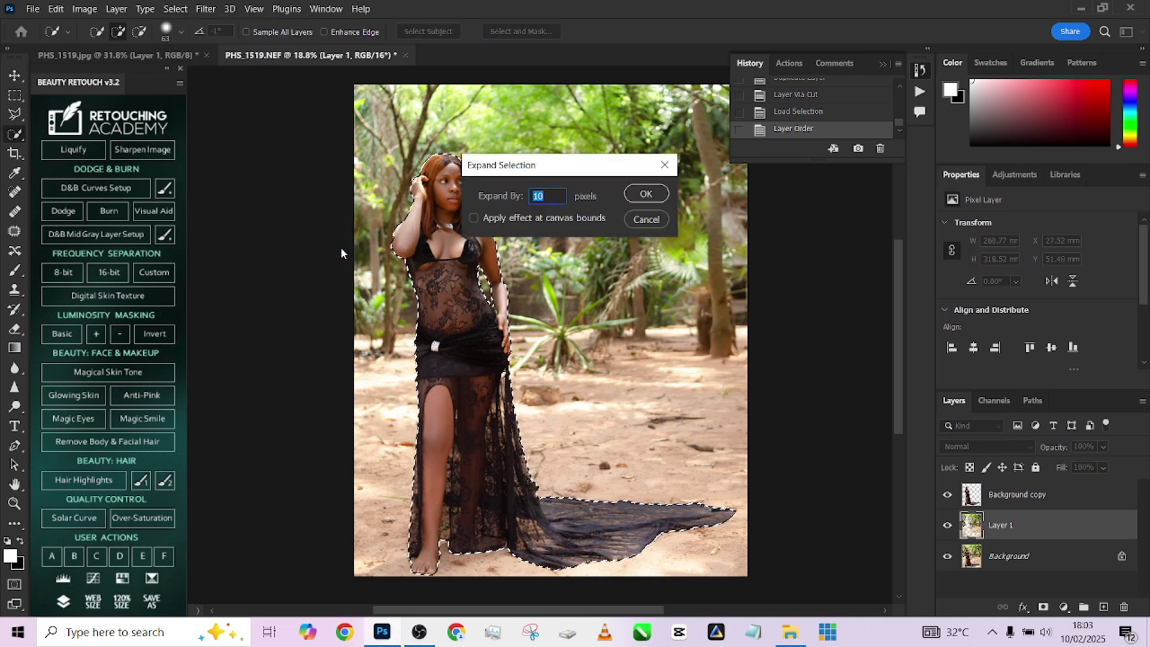
pyautogui.click(642, 192)
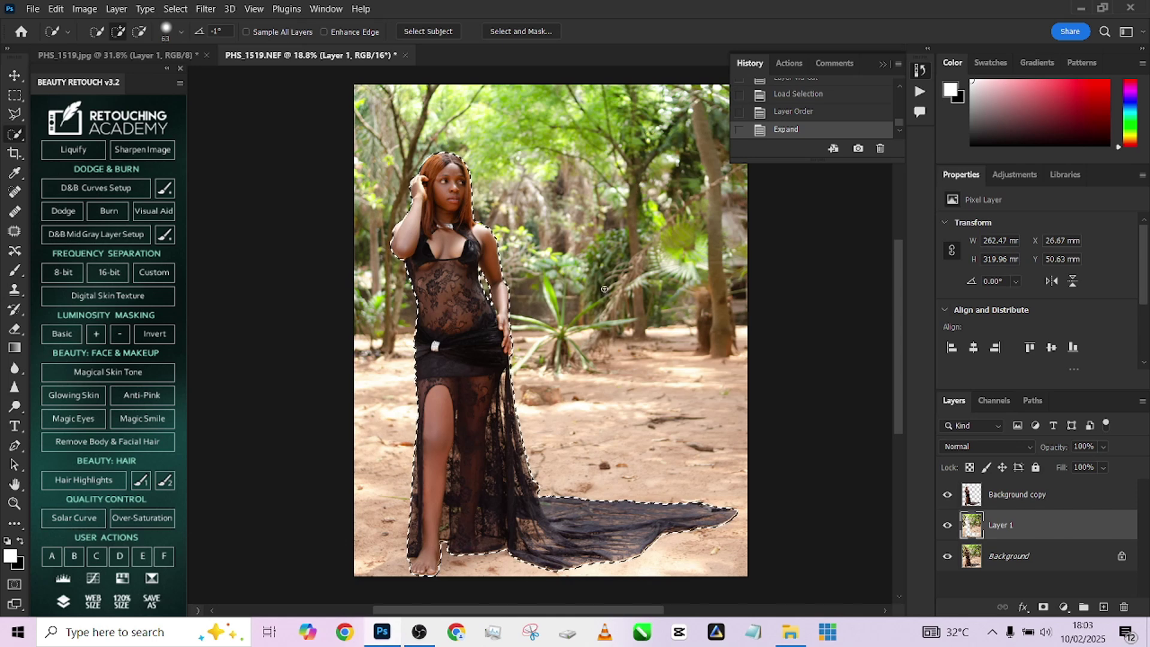
# Fill the selected area on Layer 1 with Content-Aware, deselect it, and check the fill by hiding and reshowing Background copy.
pyautogui.rightClick(502, 442)
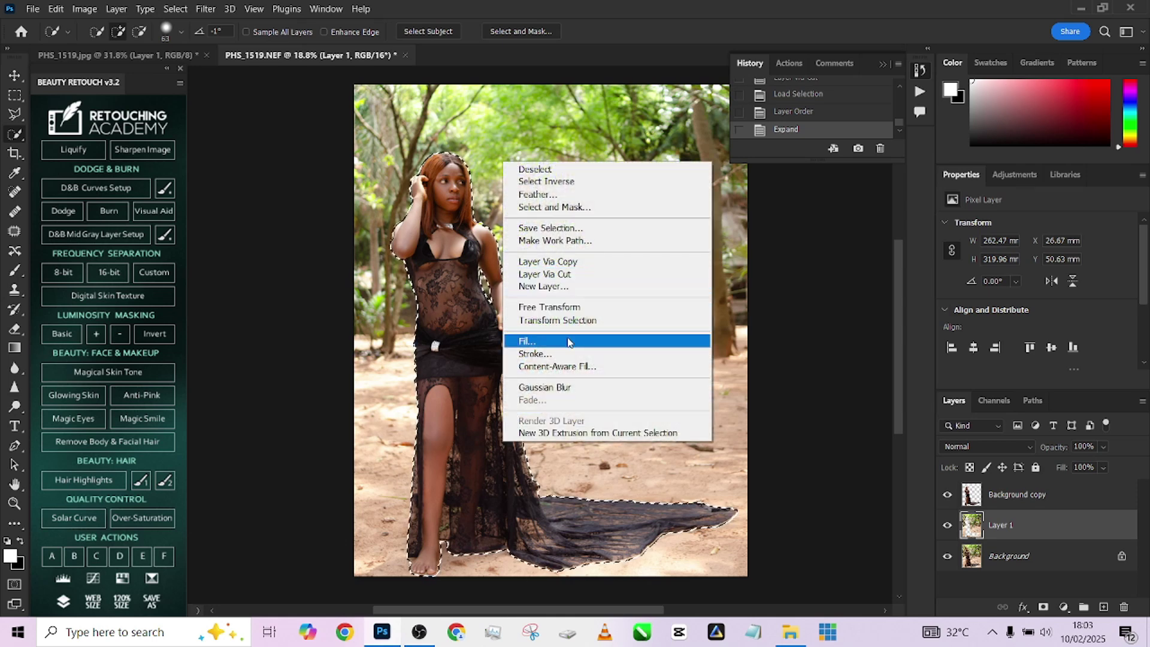
pyautogui.click(574, 339)
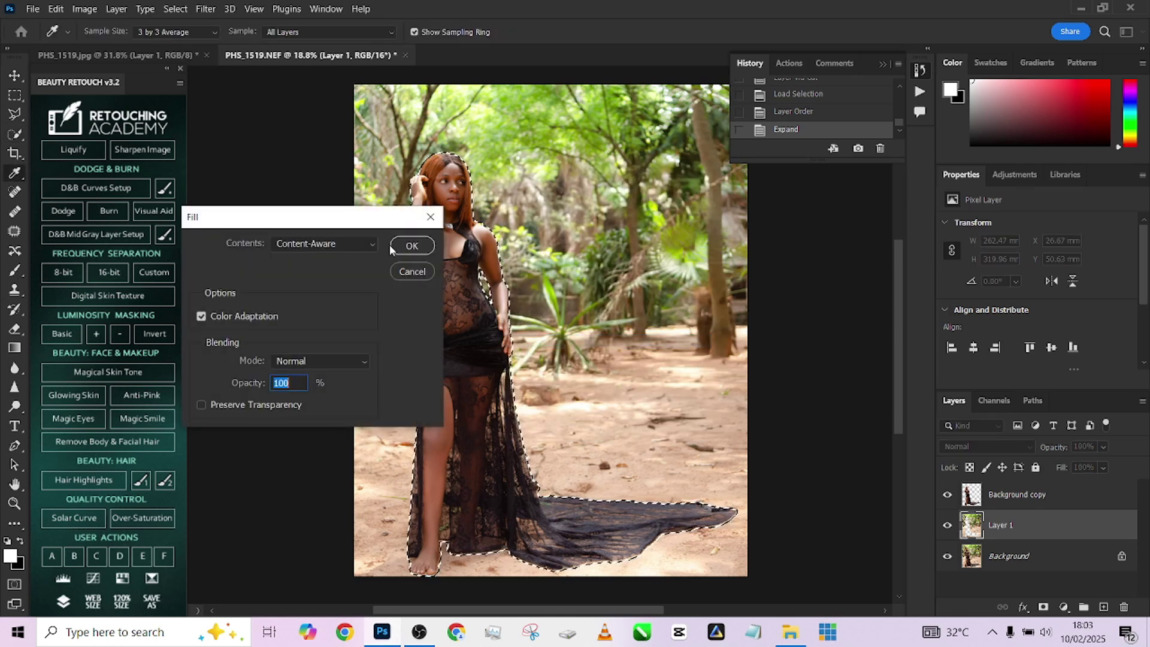
pyautogui.click(412, 246)
pyautogui.press('w')
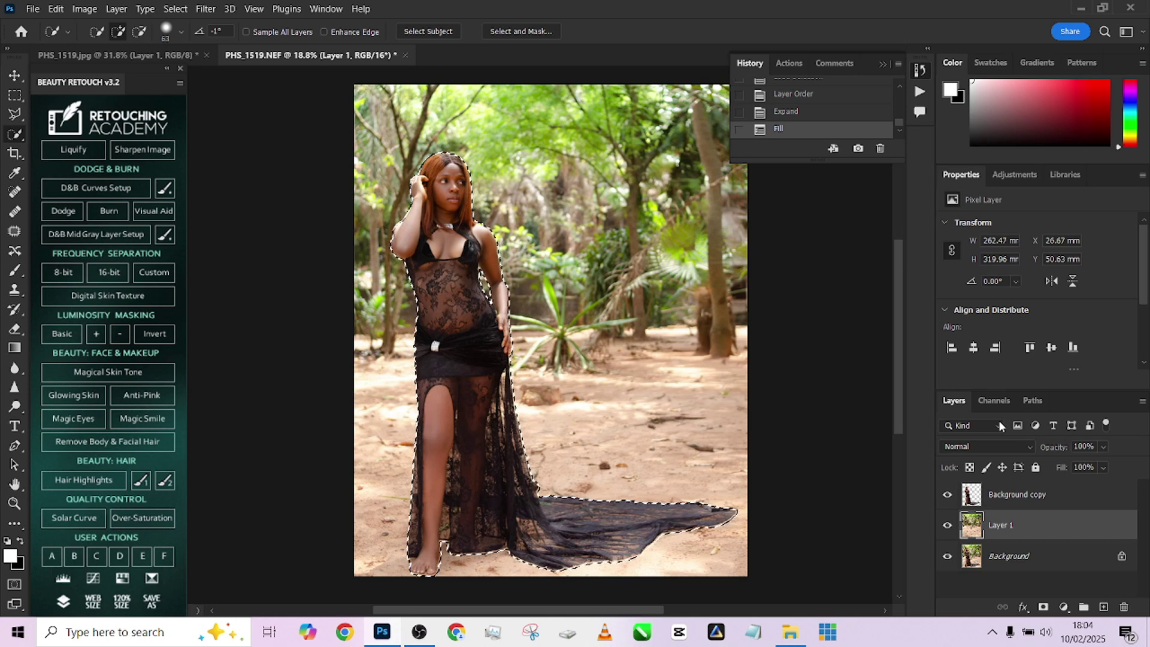
pyautogui.hotkey('ctrl', 'd')
pyautogui.click(946, 494)
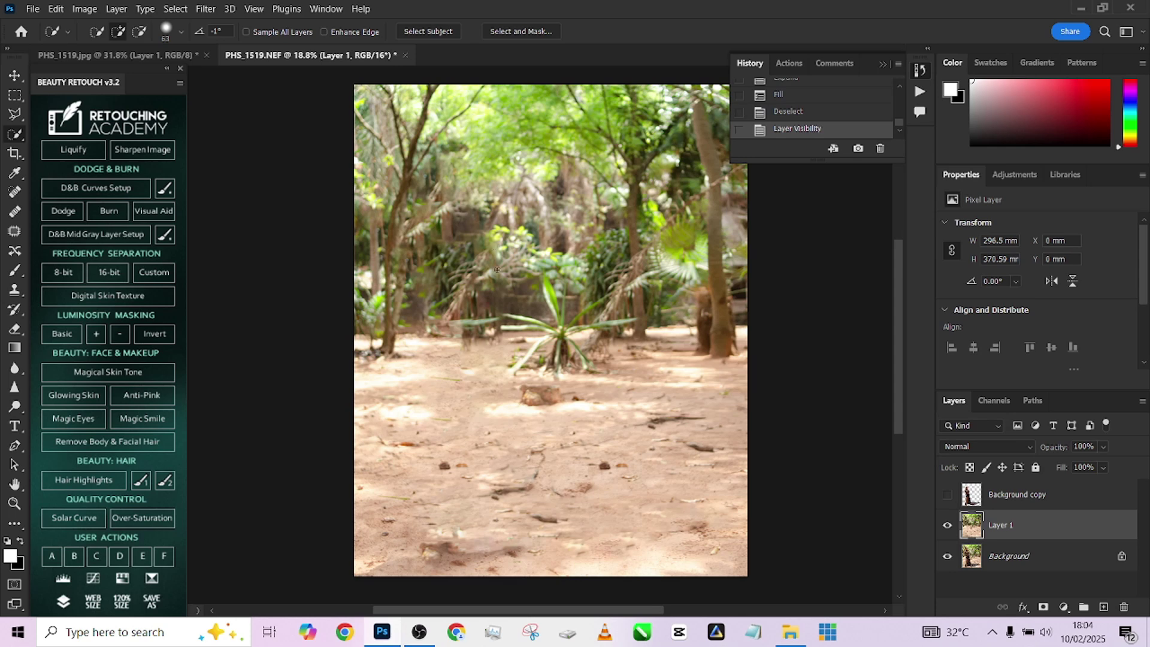
pyautogui.click(947, 494)
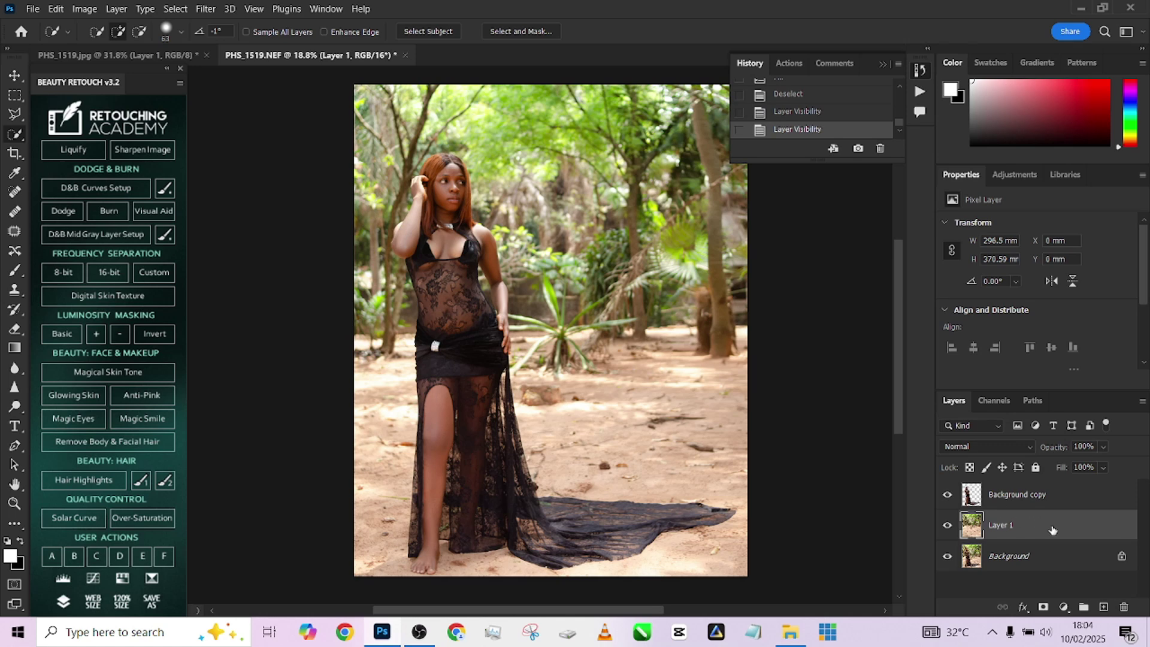
pyautogui.click(199, 10)
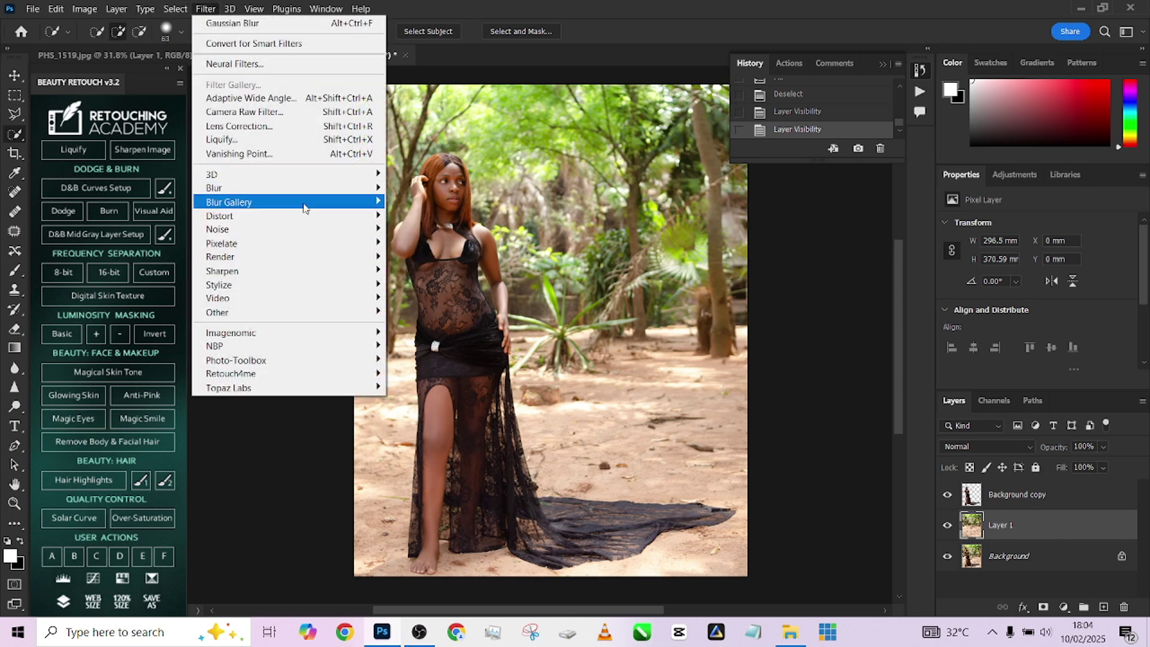
pyautogui.moveTo(305, 203)
pyautogui.click(398, 231)
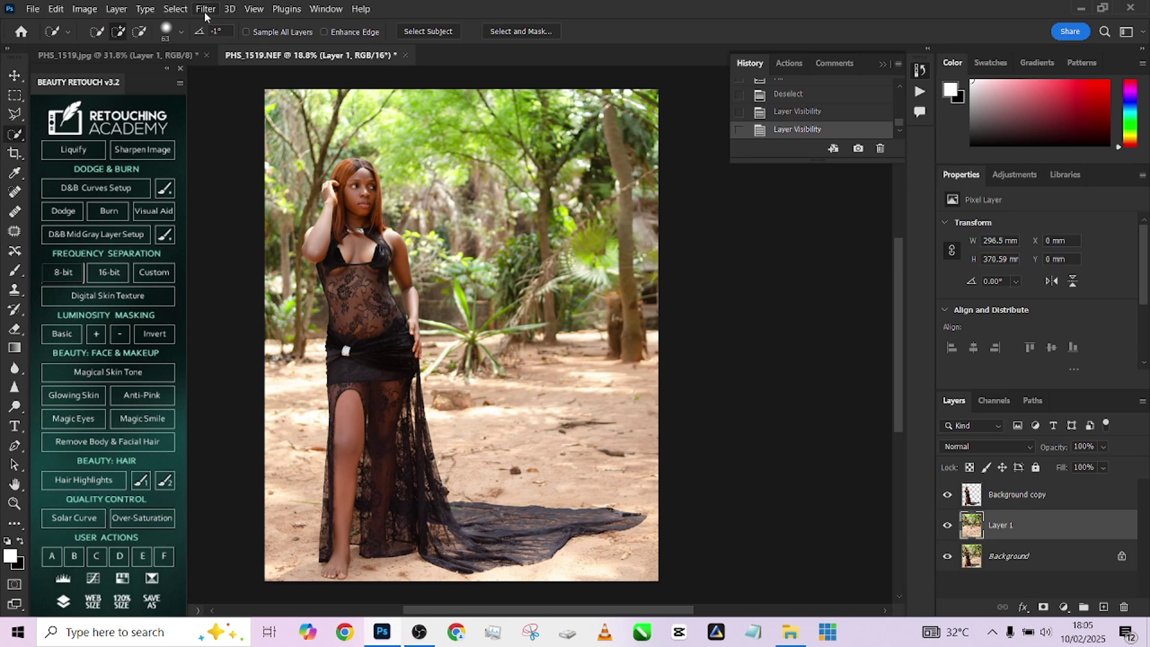
# Start a Tilt-Shift blur on Layer 1 and centre its focus band on the dress train near the feet.
pyautogui.click(205, 9)
pyautogui.moveTo(252, 202)
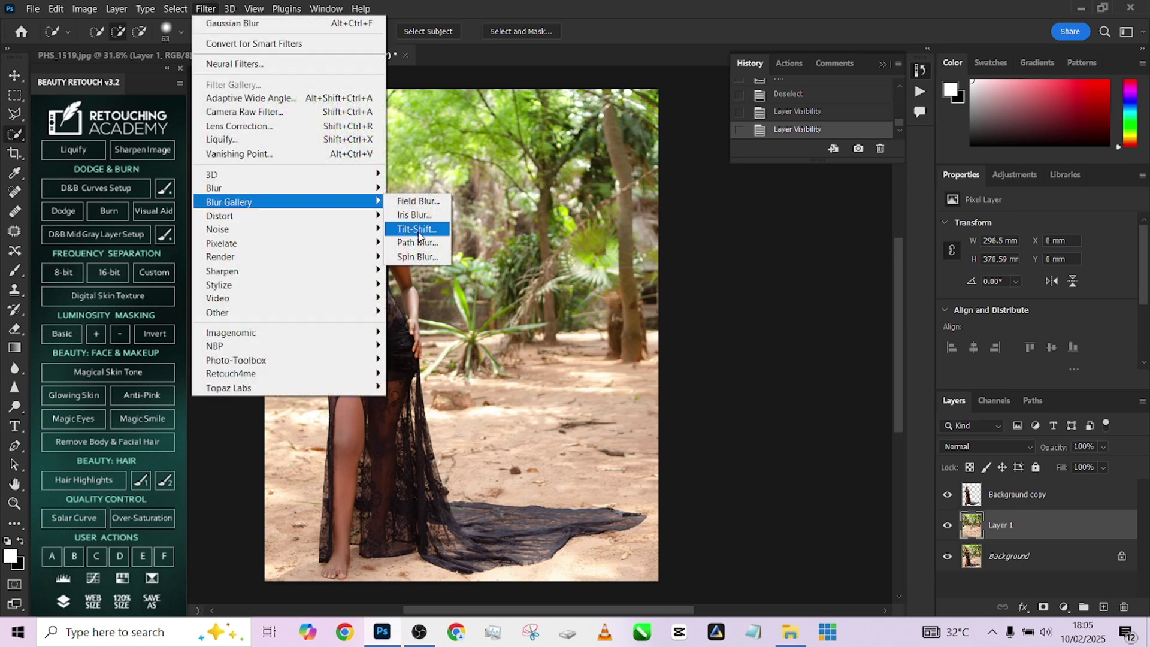
pyautogui.click(417, 229)
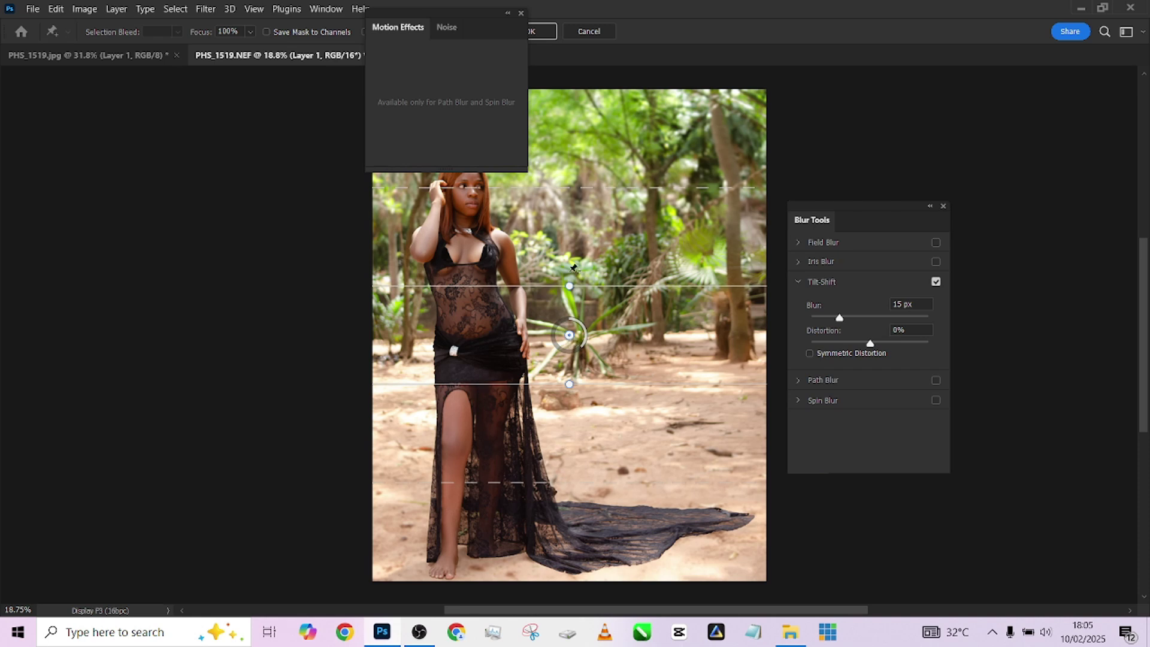
pyautogui.moveTo(570, 337); pyautogui.dragTo(565, 534)
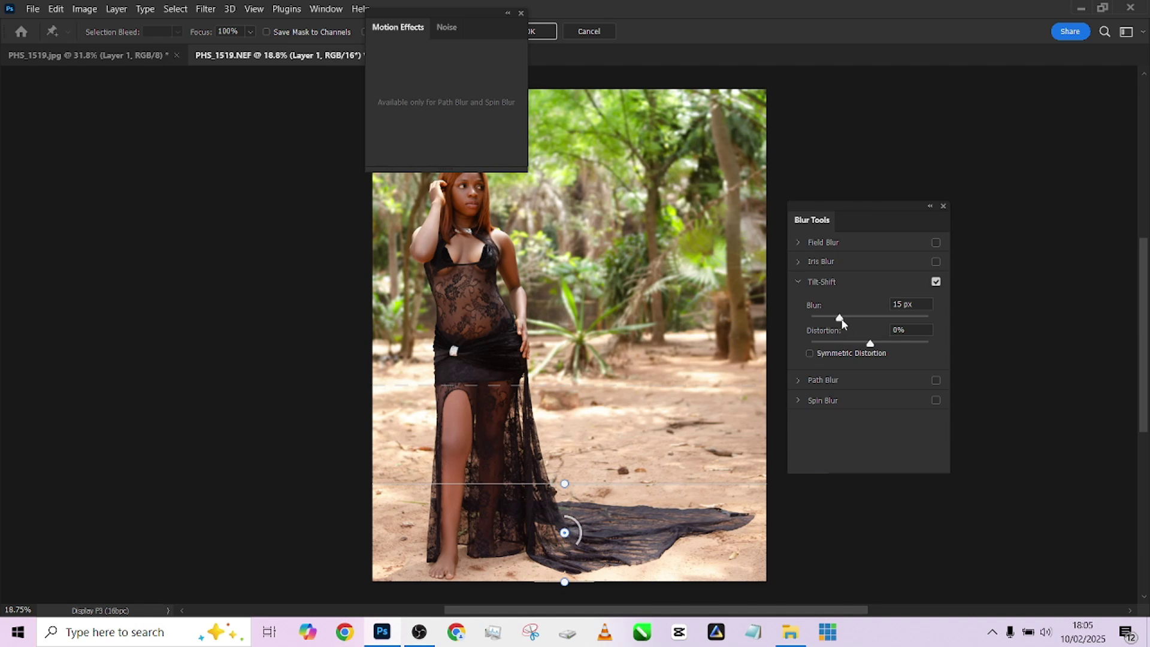
# Raise the lower focus line slightly to the subject's feet, set the Tilt-Shift blur to 60 px, and apply the filter.
pyautogui.moveTo(841, 324); pyautogui.dragTo(860, 325)
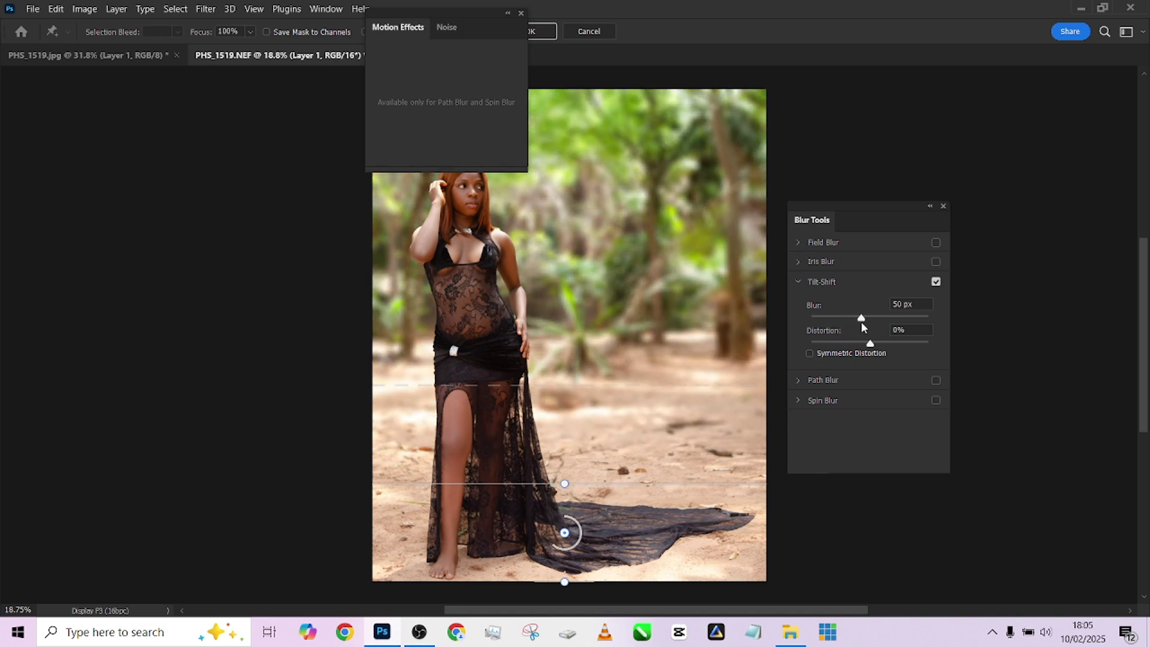
pyautogui.click(860, 321)
pyautogui.moveTo(527, 584); pyautogui.dragTo(550, 574)
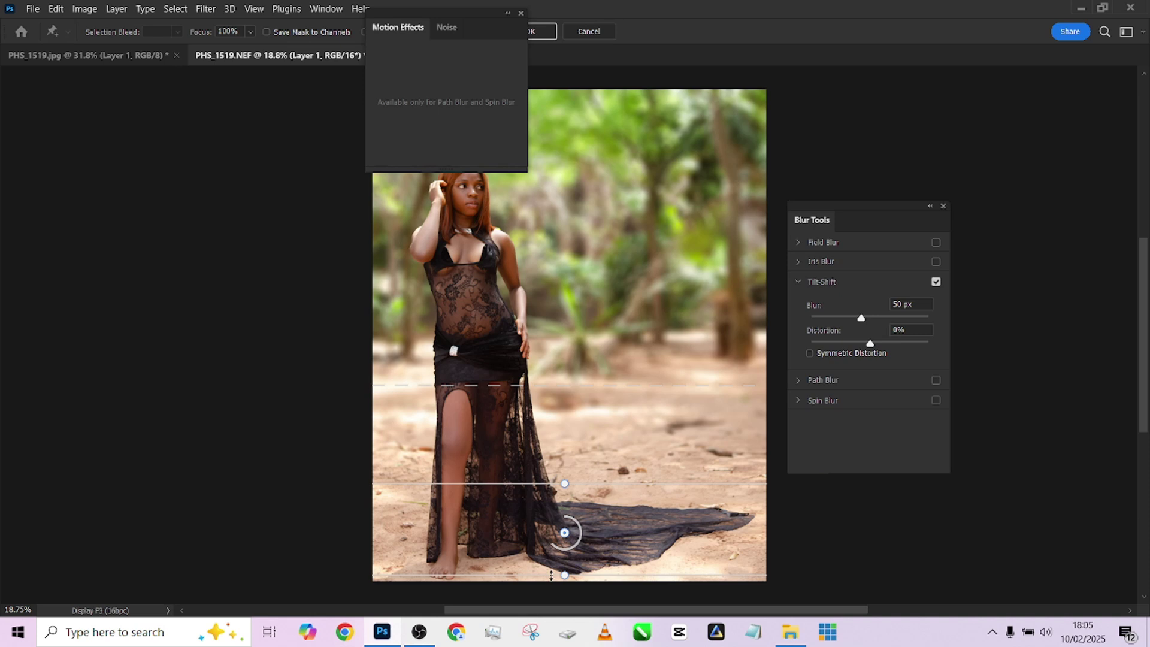
pyautogui.moveTo(486, 36); pyautogui.dragTo(317, 99)
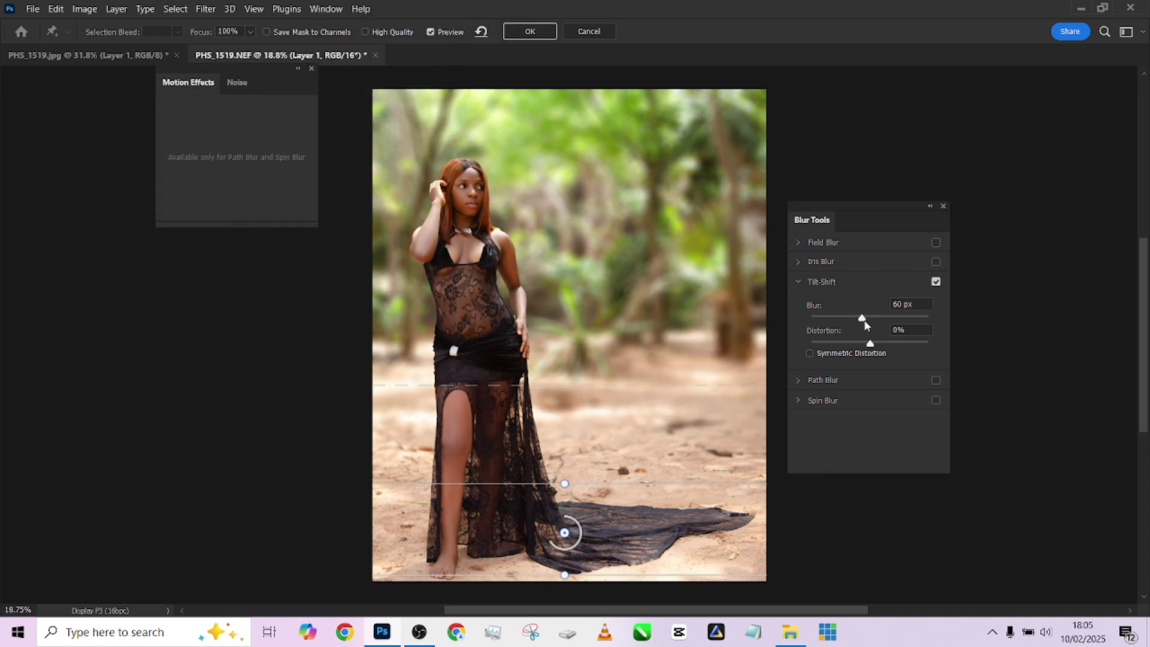
pyautogui.moveTo(860, 318); pyautogui.dragTo(865, 319)
pyautogui.click(506, 31)
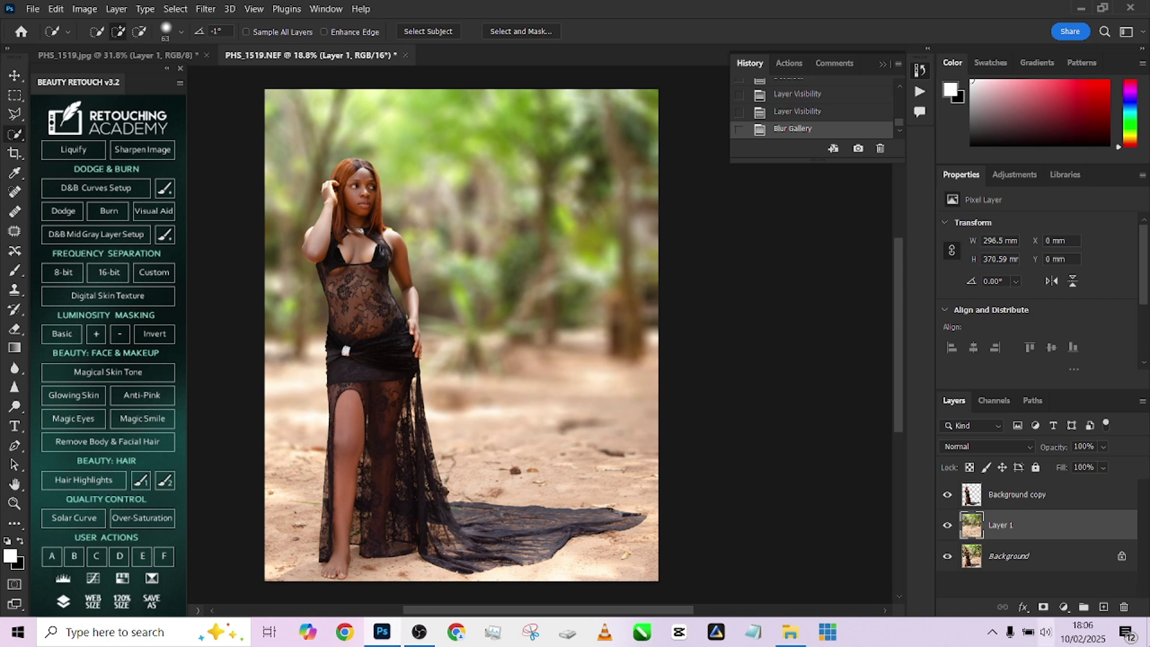
# Add a Hue/Saturation adjustment clipped to Layer 1 with Hue -1, Saturation -25 and Lightness -9.
pyautogui.click(1064, 606)
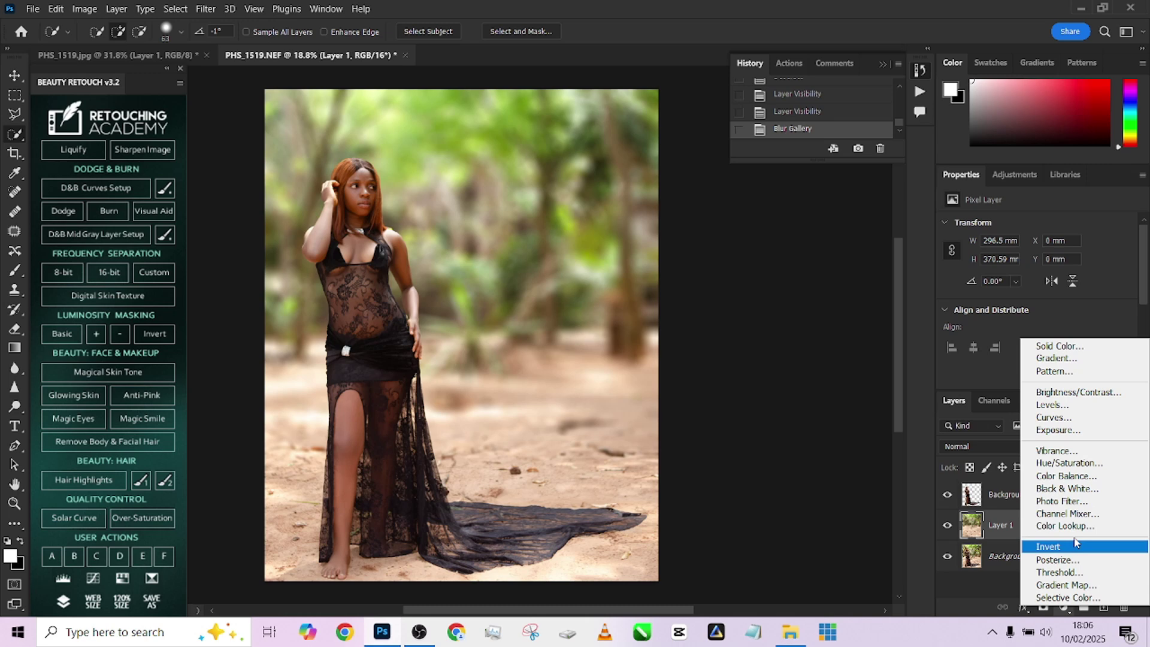
pyautogui.click(1065, 462)
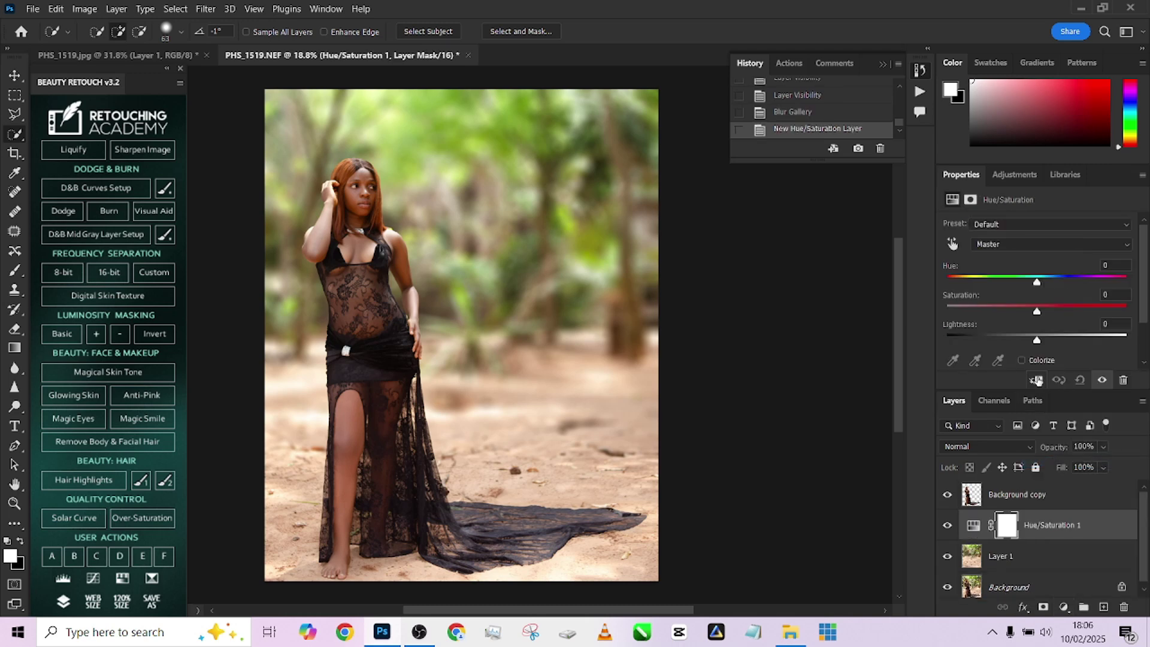
pyautogui.click(1036, 380)
pyautogui.moveTo(1040, 281); pyautogui.dragTo(1028, 342)
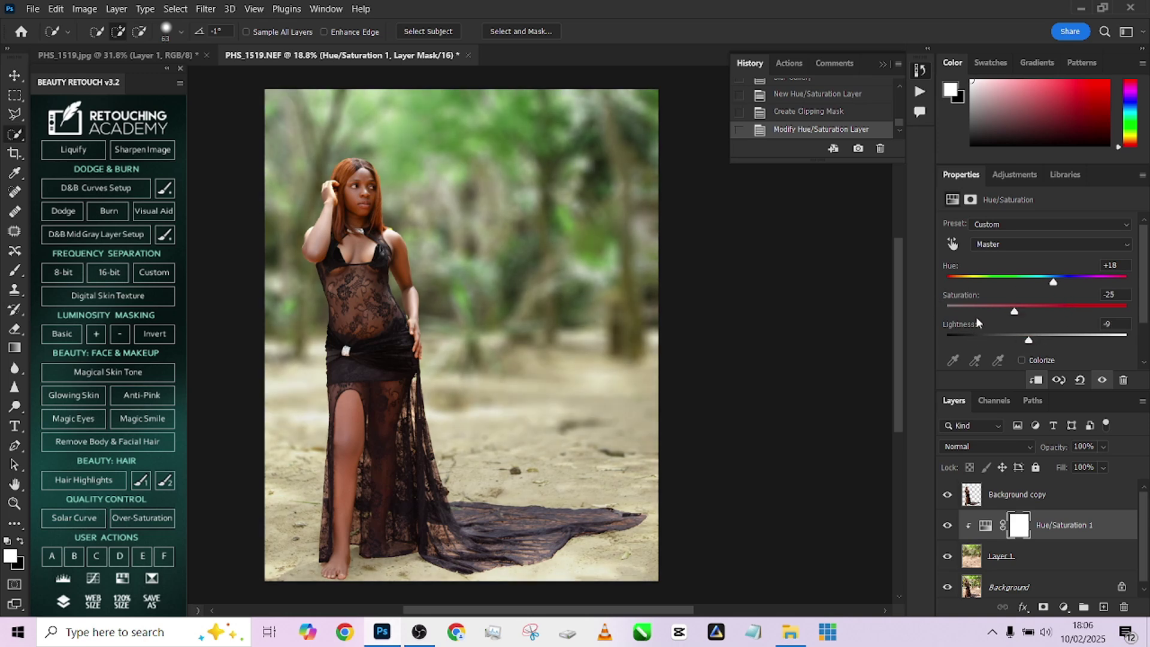
pyautogui.moveTo(1054, 284)
pyautogui.mouseDown()
pyautogui.moveTo(987, 282)
pyautogui.moveTo(1039, 282)
pyautogui.mouseUp()
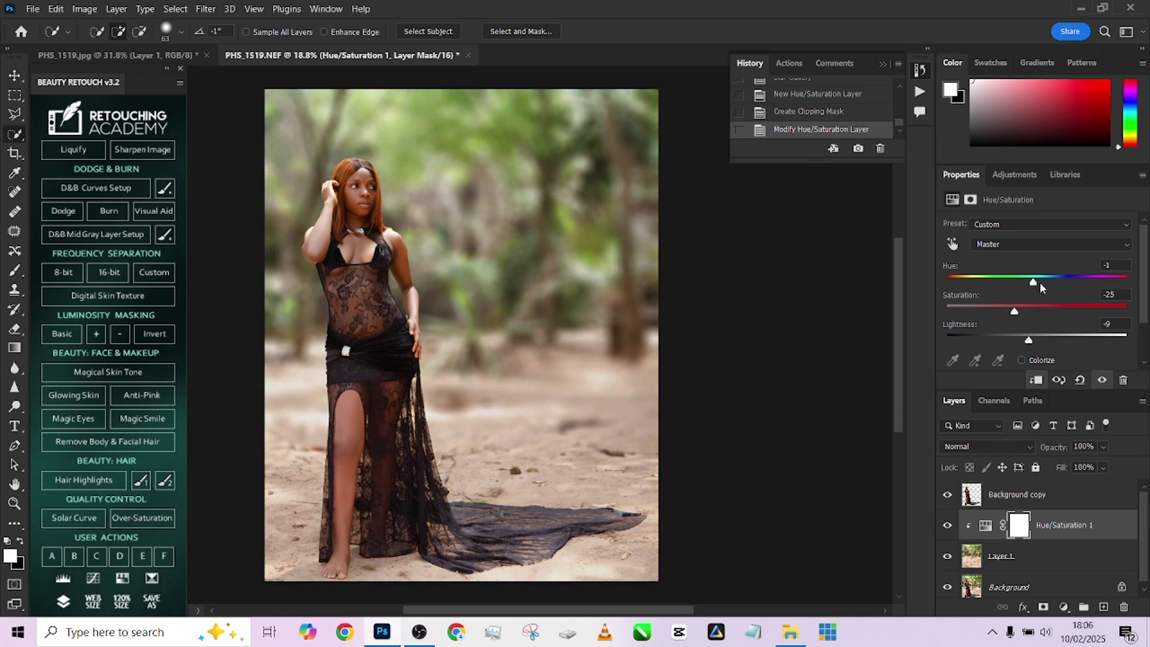
# Add a Color Lookup adjustment above Hue/Saturation 1 and apply the TensionGreen.3DL LUT.
pyautogui.click(1063, 606)
pyautogui.click(1064, 532)
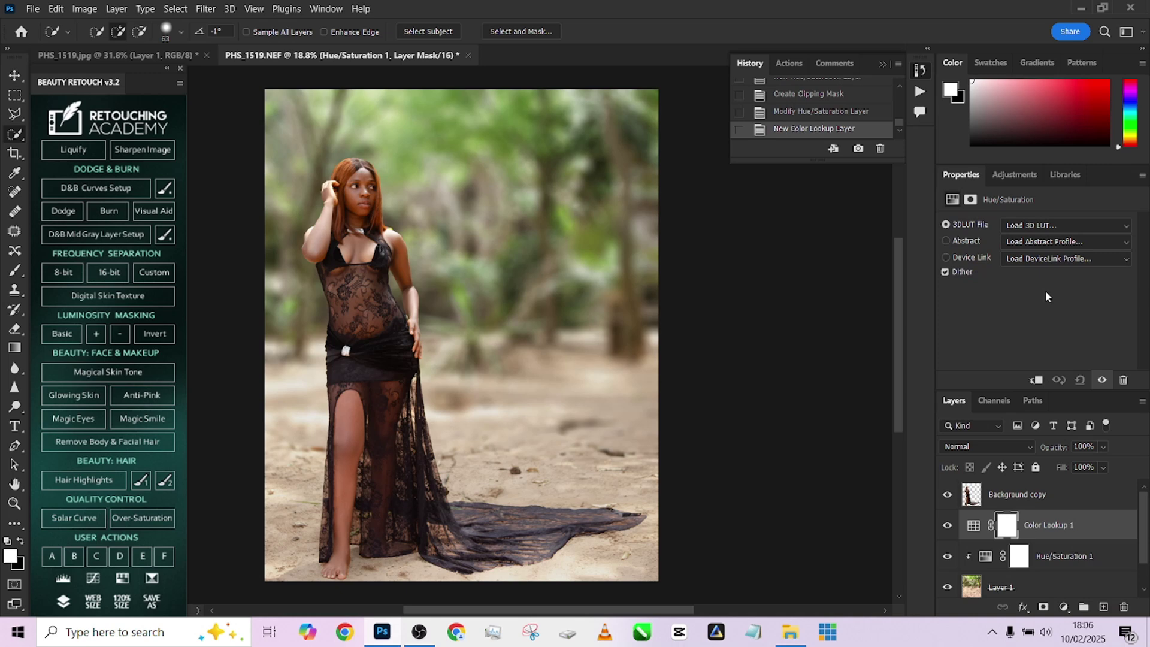
pyautogui.click(1043, 227)
pyautogui.click(995, 410)
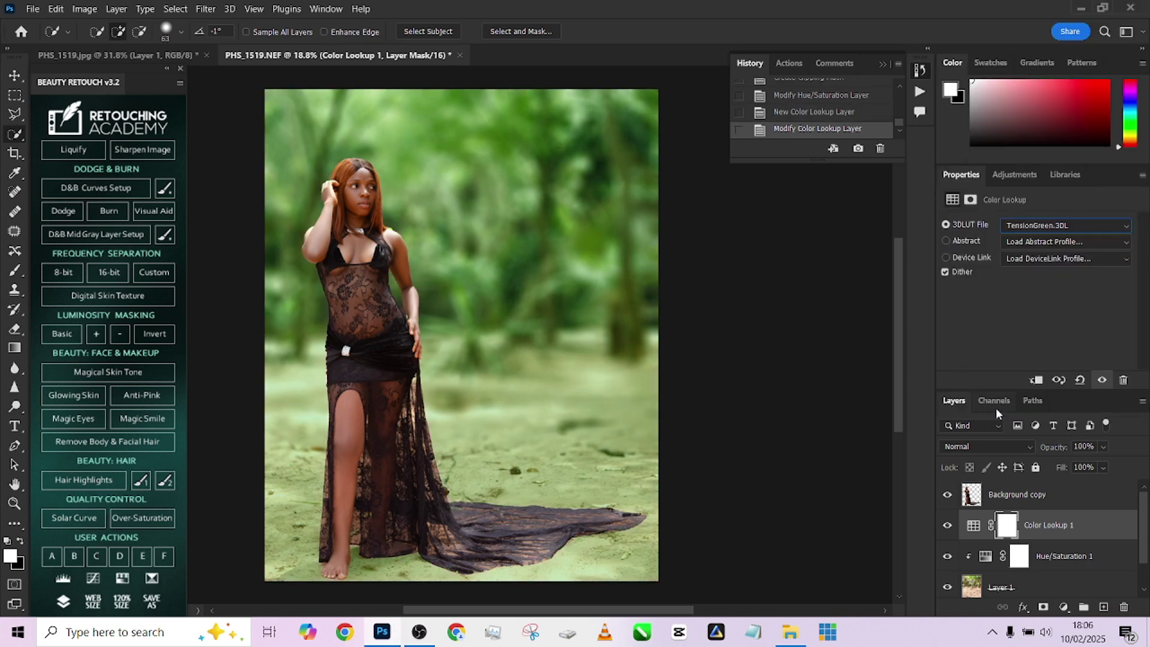
# Try the Soft_Warming.look, NightFromDay.CUBE and TealOrangePlusContrast.3DL LUTs on Color Lookup 1 and return to TensionGreen.3DL.
pyautogui.press('Up')
pyautogui.press('Up')
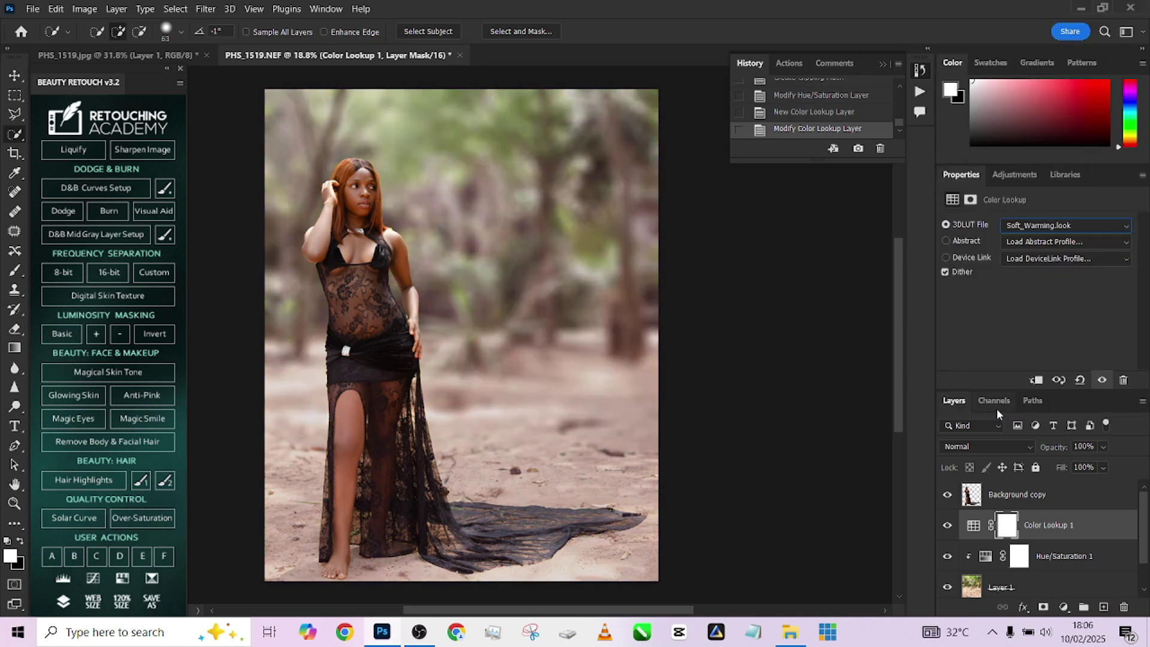
pyautogui.press('Down')
pyautogui.press('Down')
pyautogui.press('Up')
pyautogui.press('Up')
pyautogui.press('Up')
pyautogui.press('Up')
pyautogui.press('Up')
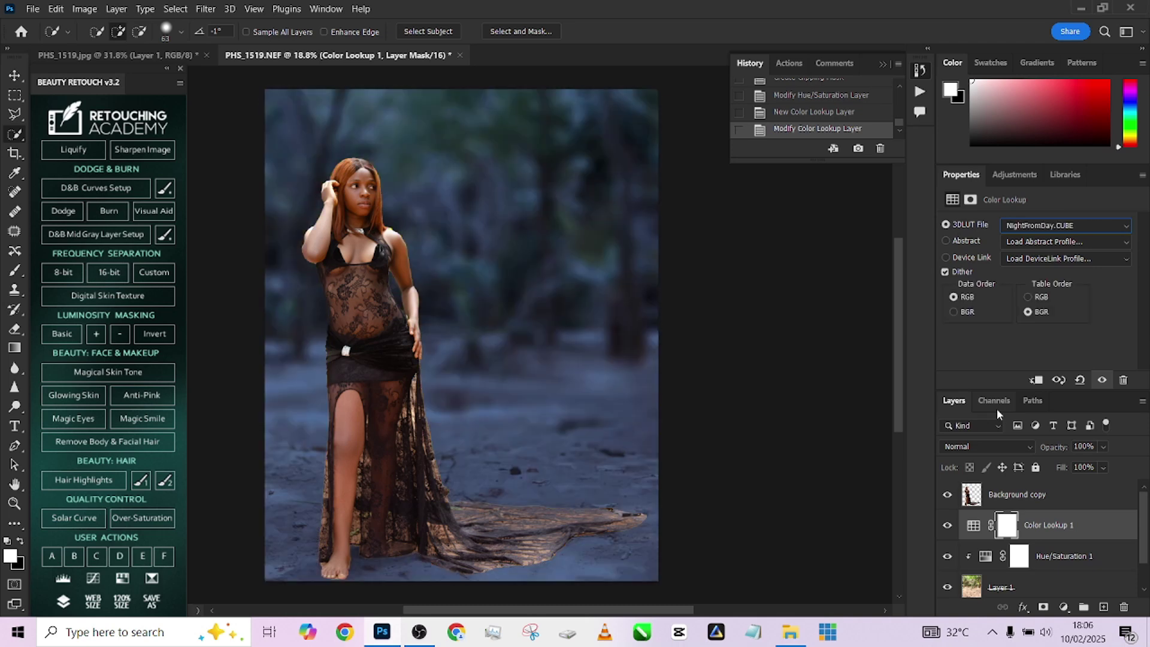
pyautogui.press('Down')
pyautogui.press('Down')
pyautogui.press('Down')
pyautogui.press('Down')
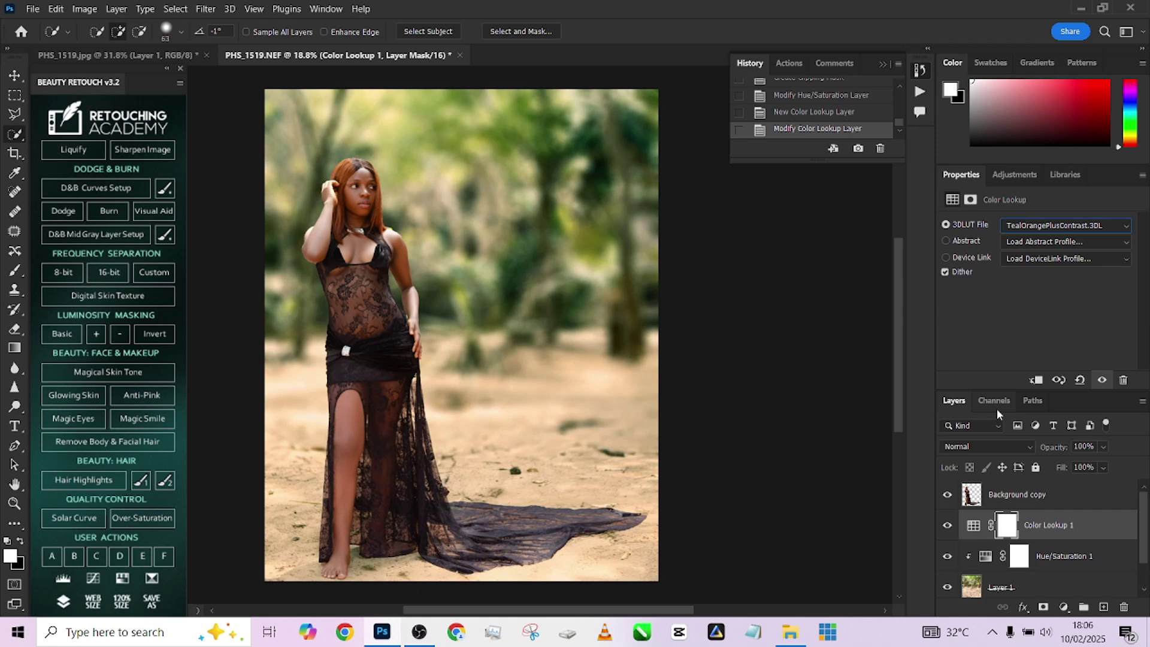
pyautogui.press('Up')
pyautogui.press('Down')
pyautogui.press('Down')
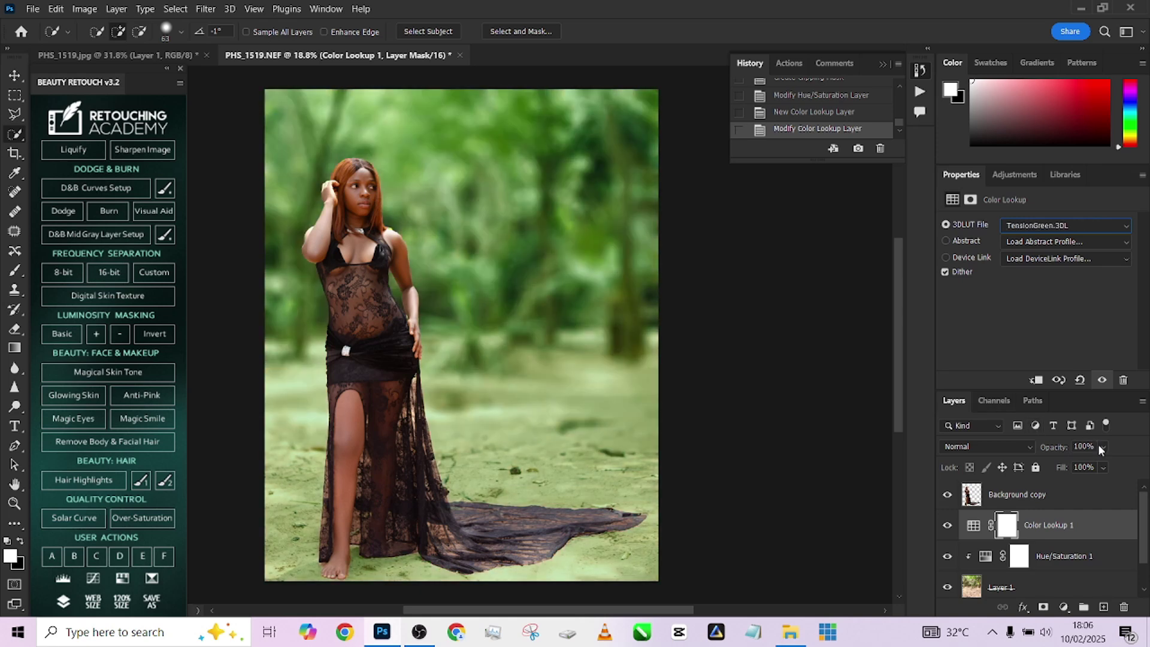
# Switch Color Lookup 1 to TealOrangePlusContrast.3DL at 46% opacity and check its effect by hiding and reshowing the layer.
pyautogui.moveTo(1091, 461); pyautogui.dragTo(1084, 465)
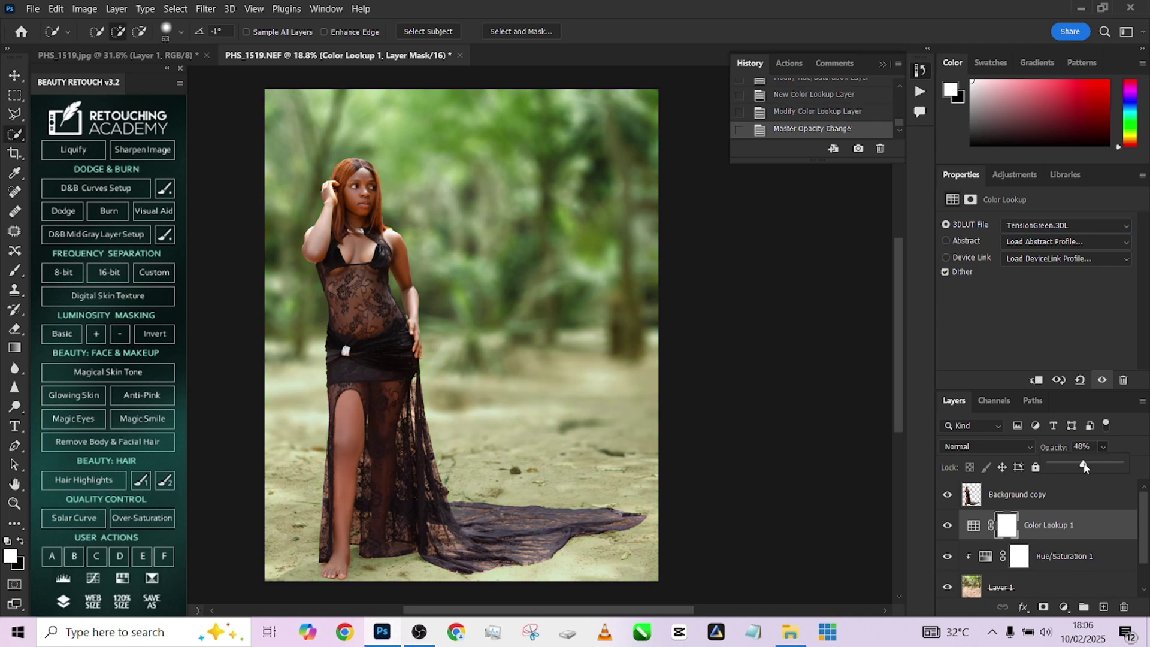
pyautogui.click(1022, 226)
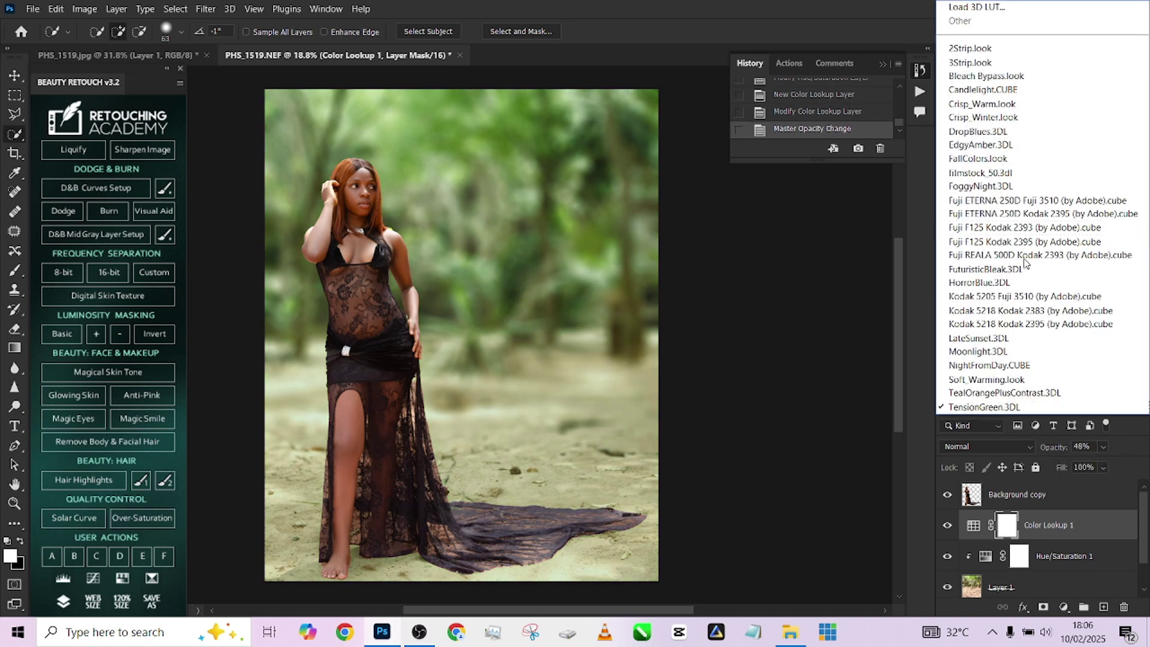
pyautogui.click(1007, 391)
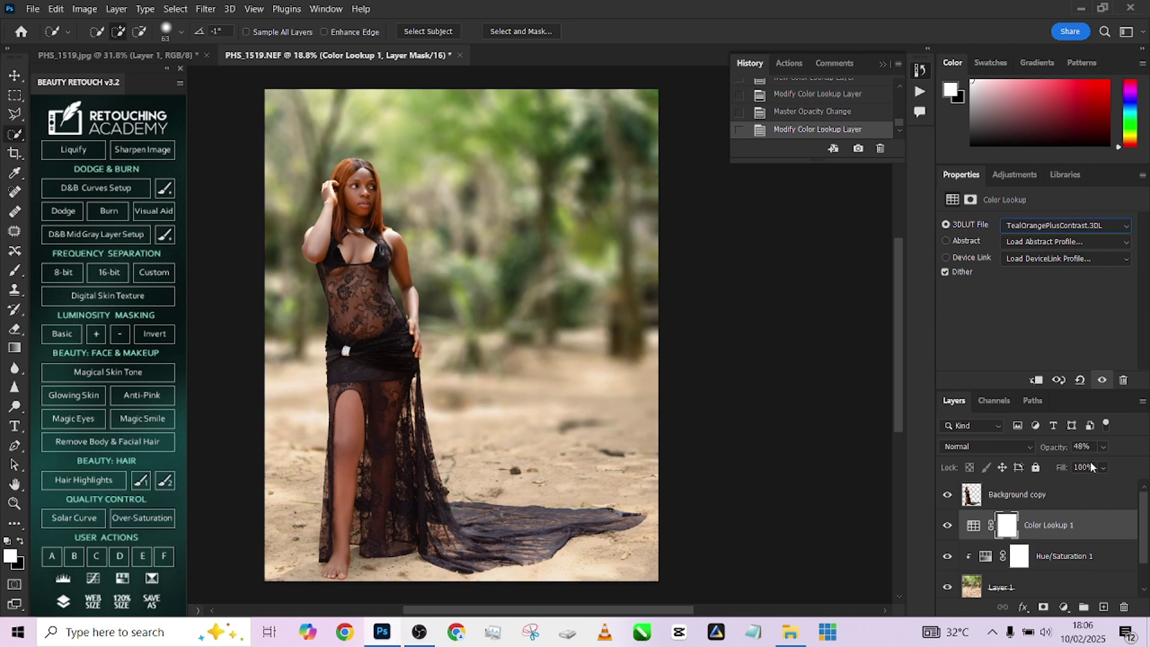
pyautogui.click(1102, 447)
pyautogui.moveTo(1105, 464); pyautogui.dragTo(1100, 464)
pyautogui.click(950, 525)
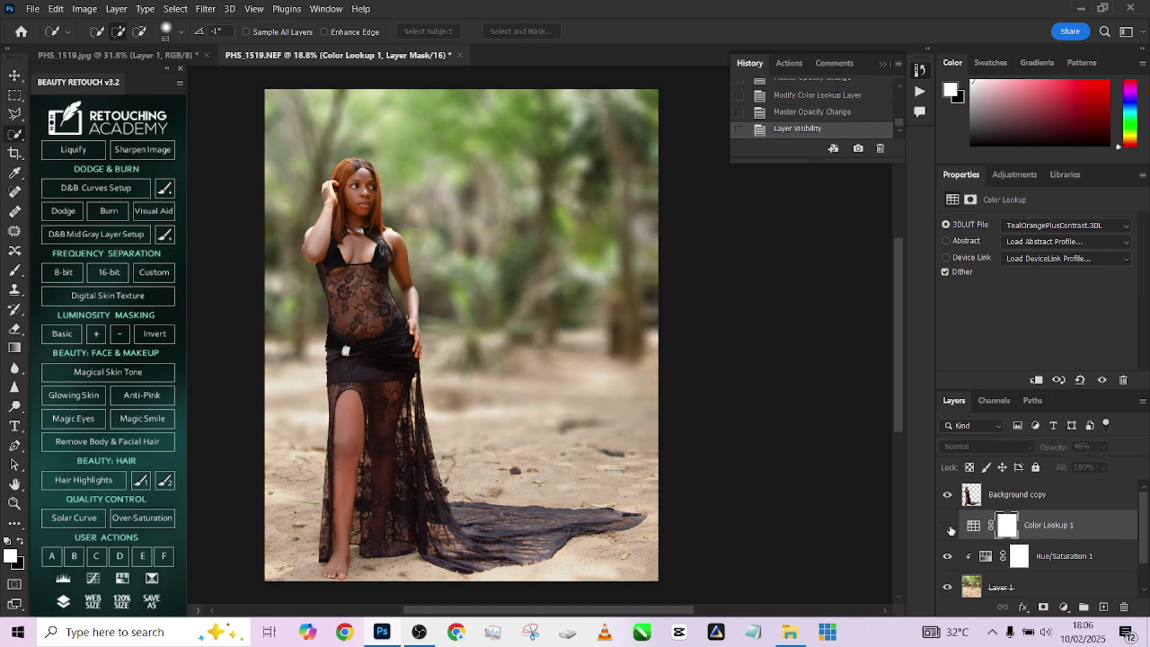
pyautogui.click(949, 526)
# Add a second Color Lookup adjustment above Background copy and apply the TensionGreen.3DL LUT.
pyautogui.click(1018, 495)
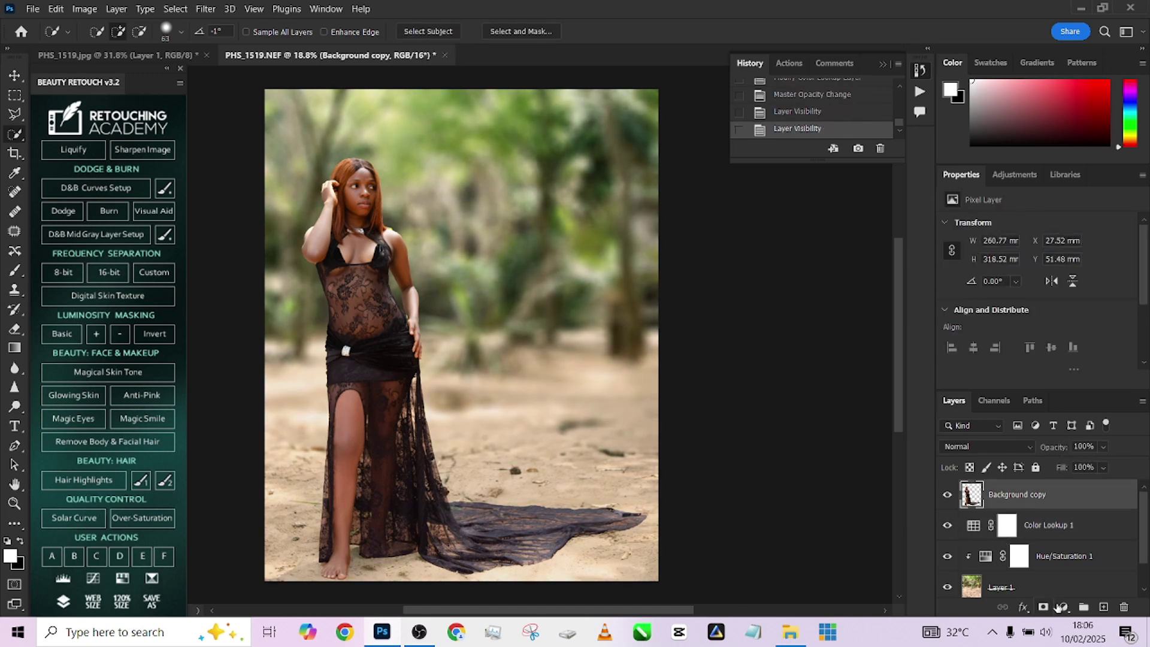
pyautogui.click(1063, 606)
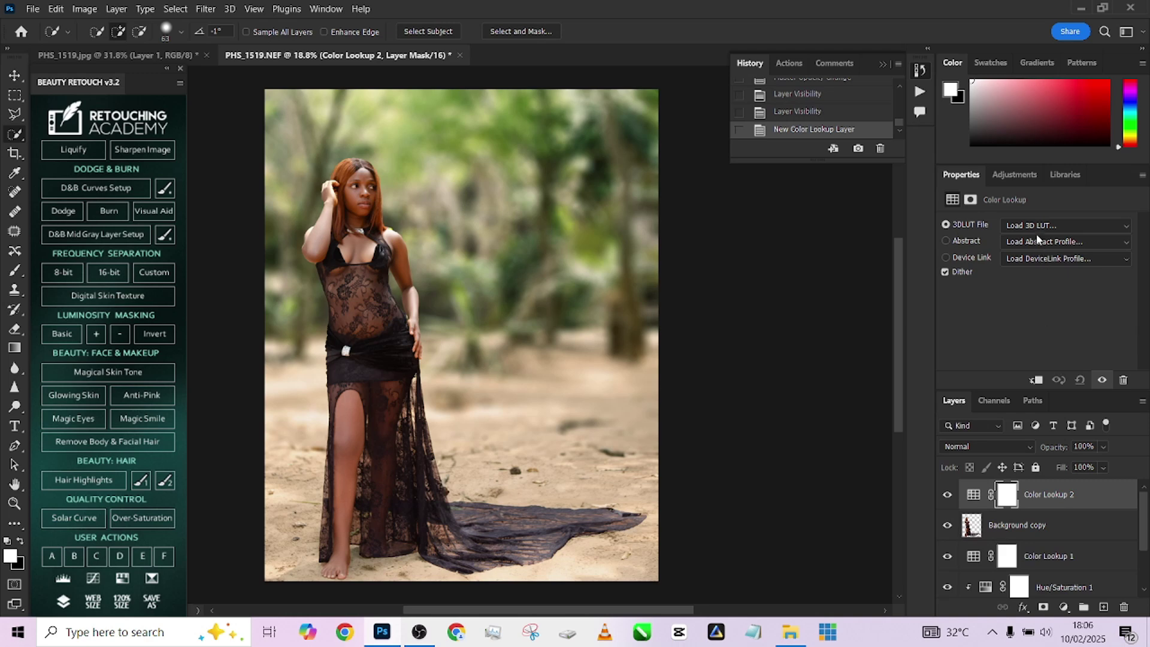
pyautogui.click(1040, 226)
pyautogui.click(1018, 618)
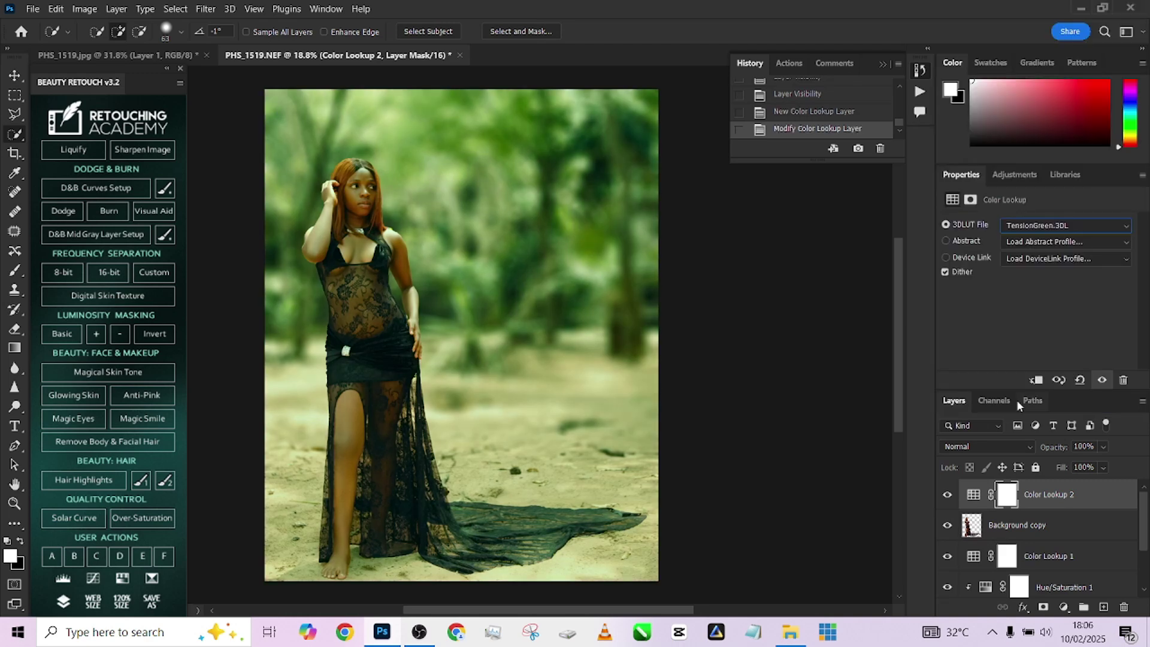
# Go through the alternative LUTs on Color Lookup 2 and choose HorrorBlue.3DL.
pyautogui.press('Up')
pyautogui.press('Up')
pyautogui.press('Down')
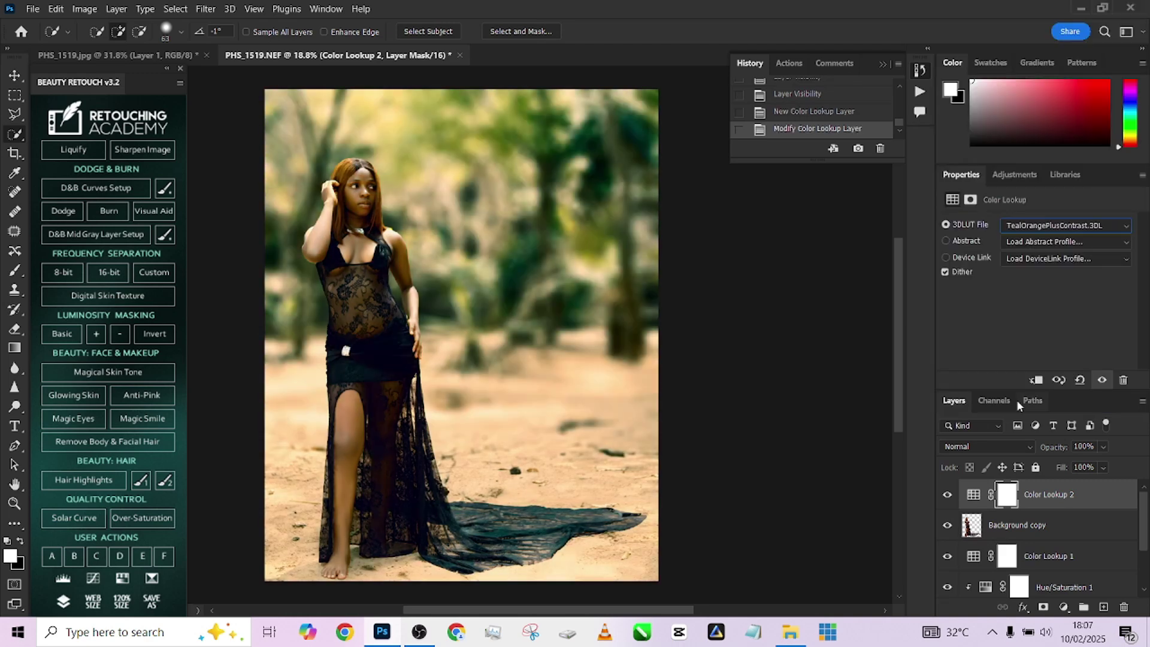
pyautogui.press('Up')
pyautogui.press('Up')
pyautogui.press('Up')
pyautogui.press('Up')
pyautogui.press('Up')
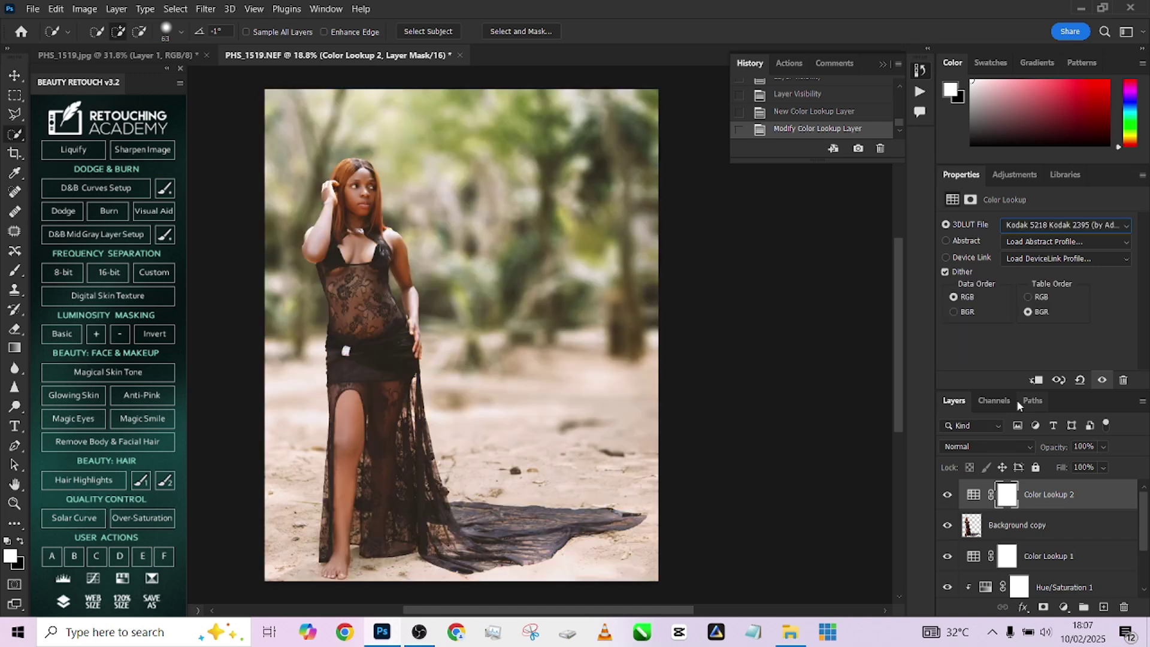
pyautogui.press('Up')
pyautogui.press('Up')
pyautogui.press('Up')
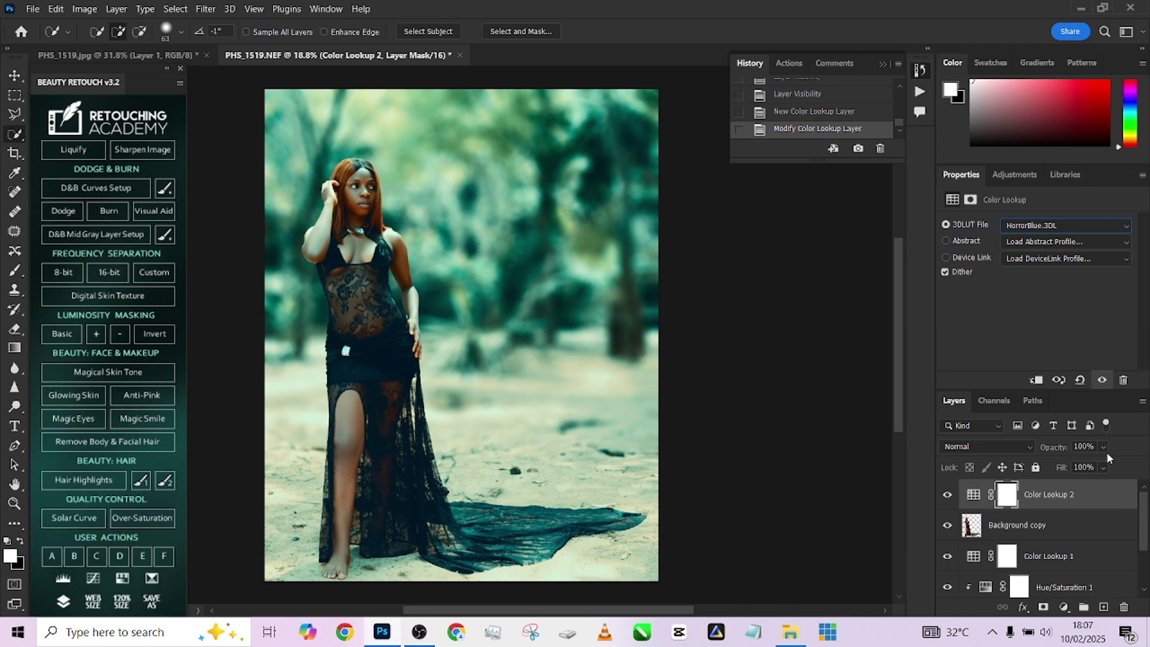
# Lower Color Lookup 2 to 24% opacity and check the look by toggling the layer and glancing at PHS_1519.jpg.
pyautogui.click(1103, 448)
pyautogui.moveTo(1076, 468); pyautogui.dragTo(1076, 468)
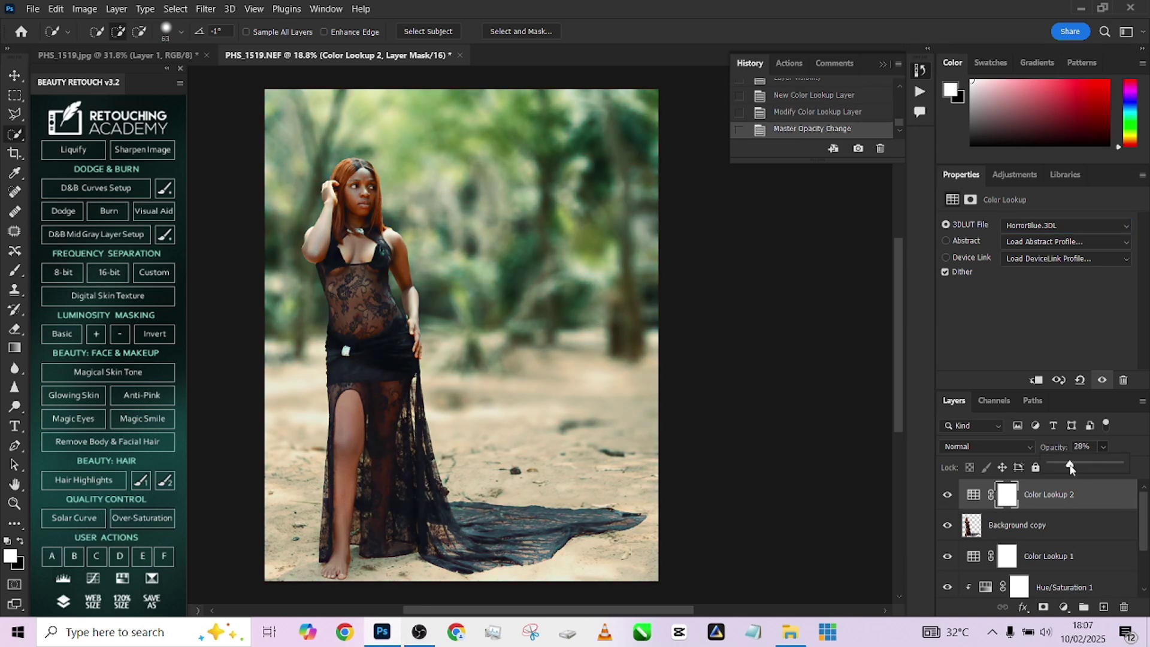
pyautogui.click(949, 496)
pyautogui.click(949, 496)
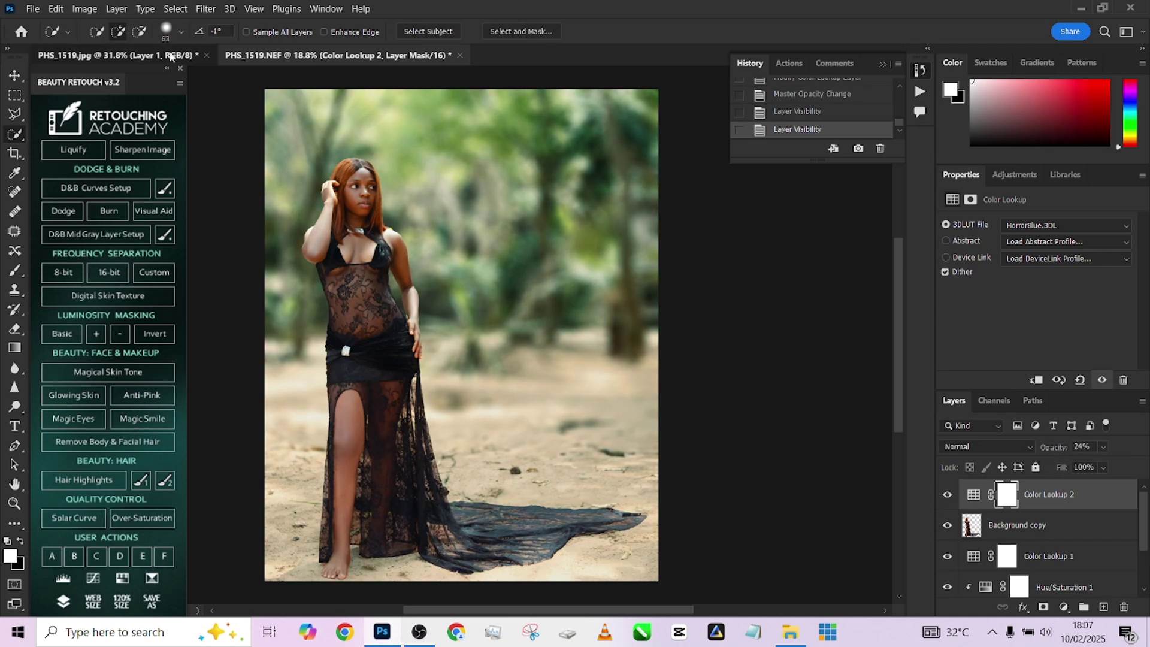
pyautogui.click(117, 56)
pyautogui.click(347, 55)
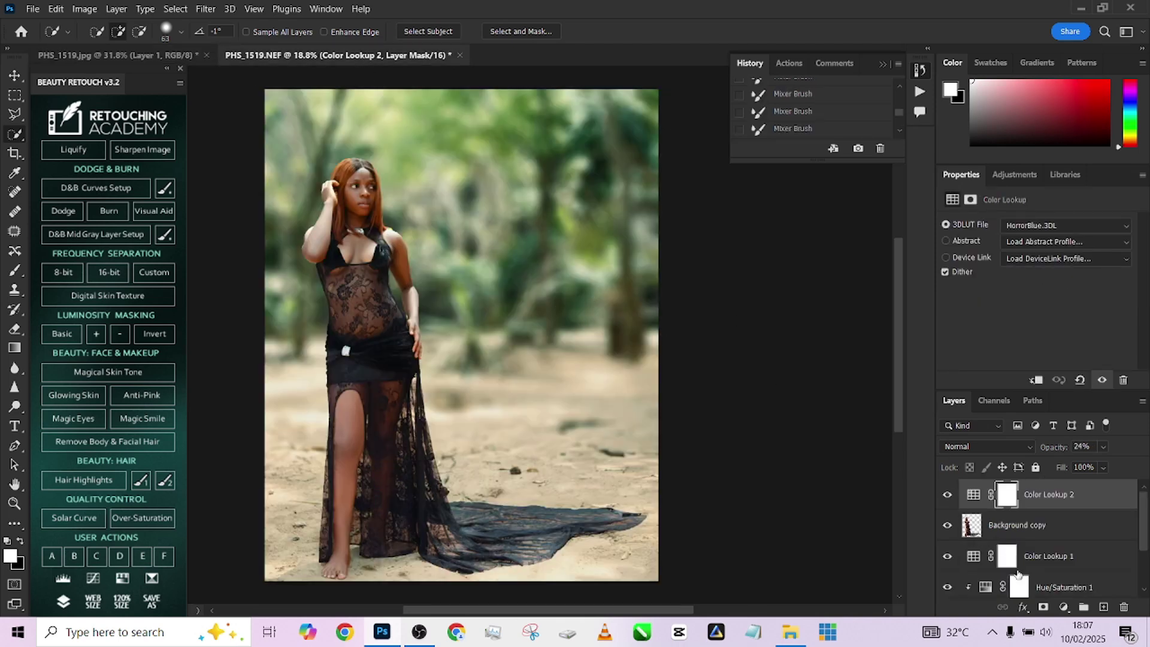
# Set the Yellows in Hue/Saturation 1 to Saturation -35 and Lightness -24.
pyautogui.click(1026, 589)
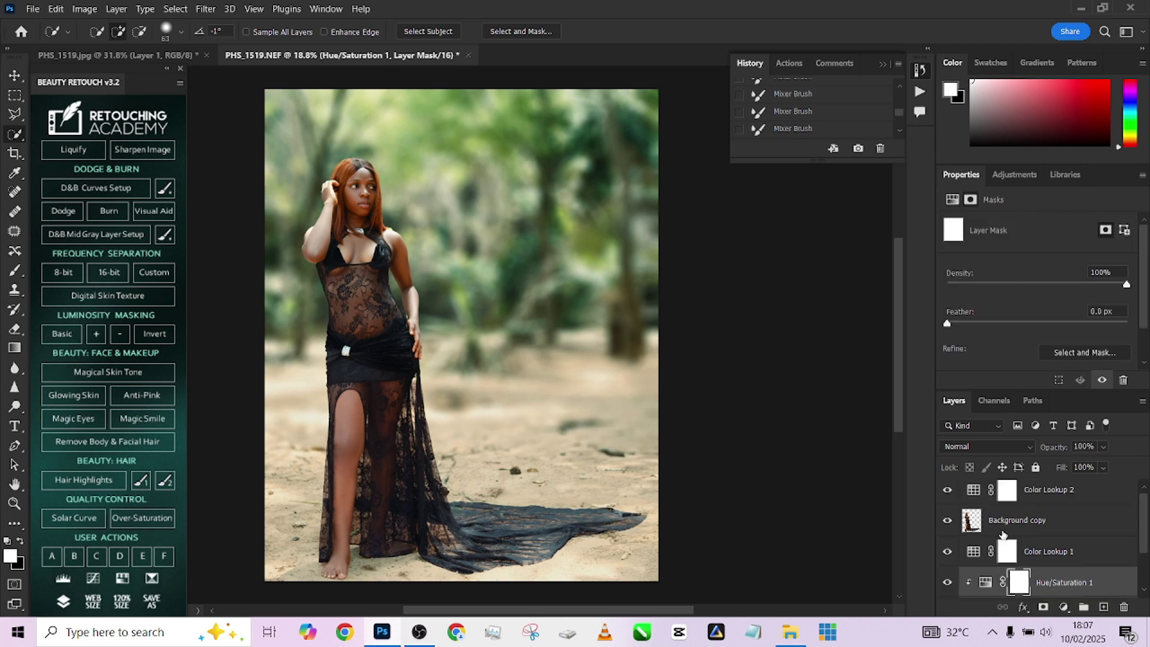
pyautogui.click(983, 589)
pyautogui.click(997, 245)
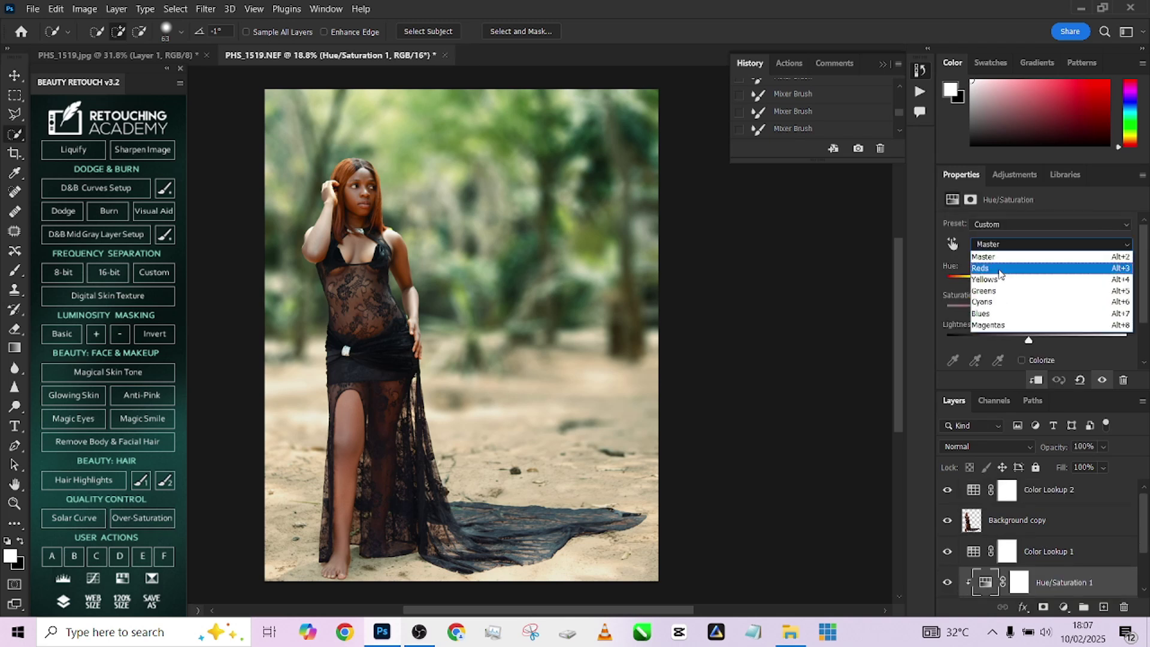
pyautogui.click(997, 273)
pyautogui.moveTo(1037, 311); pyautogui.dragTo(1016, 343)
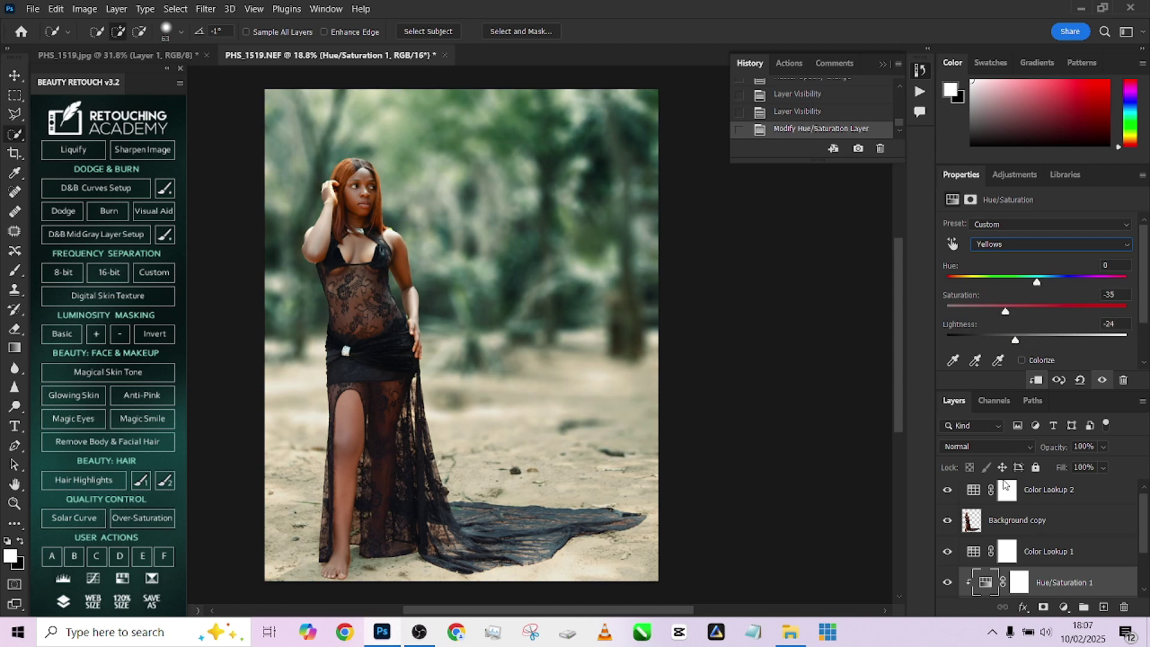
# Add a Color Lookup adjustment directly above Background copy and load the chocolate 2.3DL file into it.
pyautogui.scroll(1, 1000, 503)
pyautogui.click(998, 527)
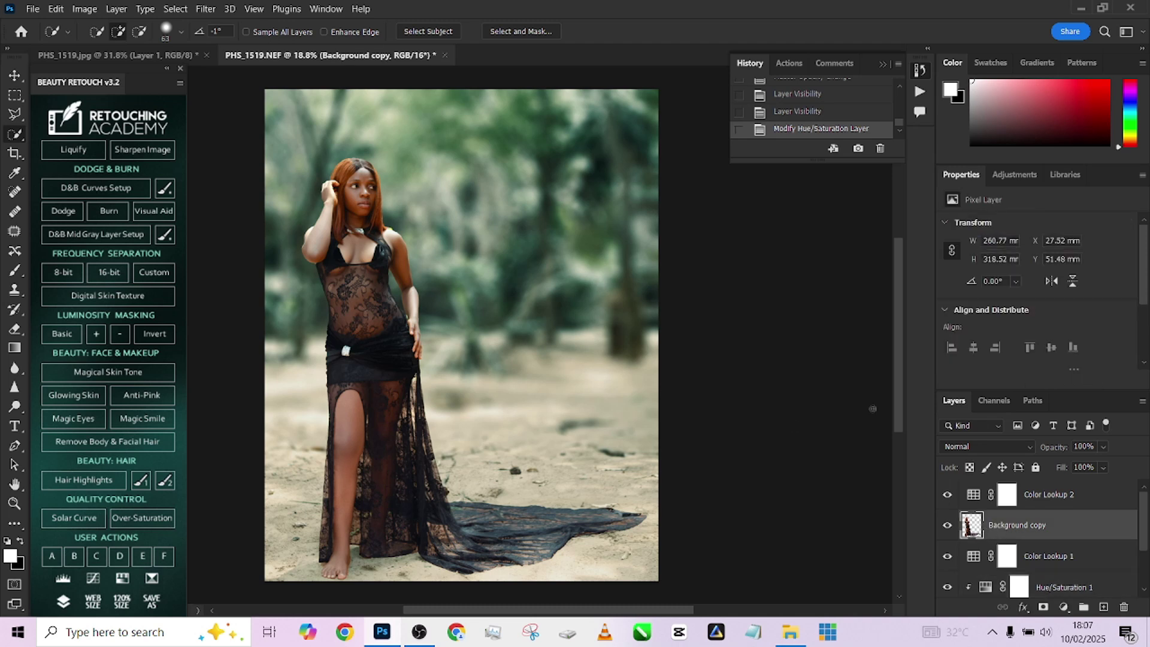
pyautogui.click(1064, 609)
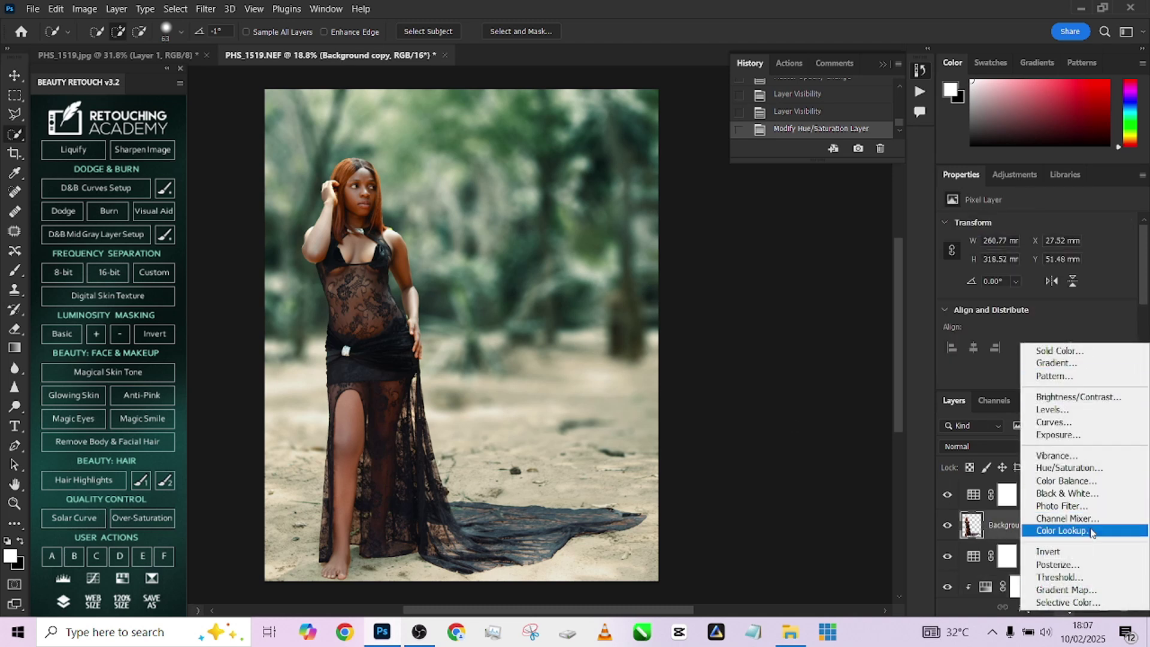
pyautogui.click(1065, 530)
pyautogui.click(1026, 238)
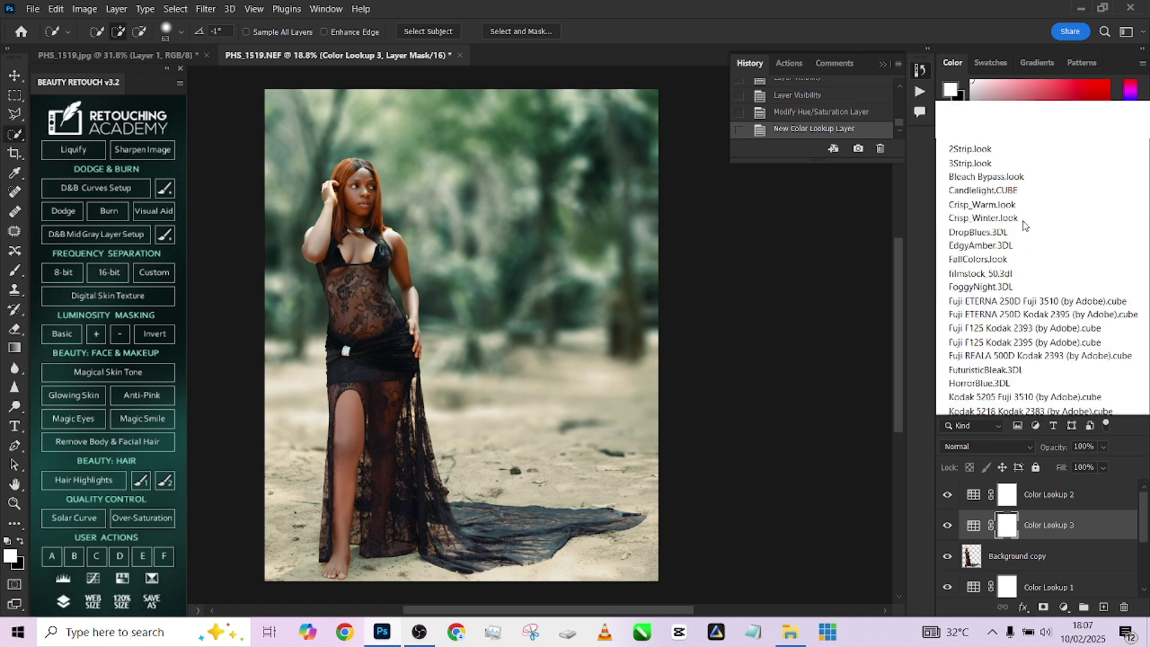
pyautogui.click(989, 9)
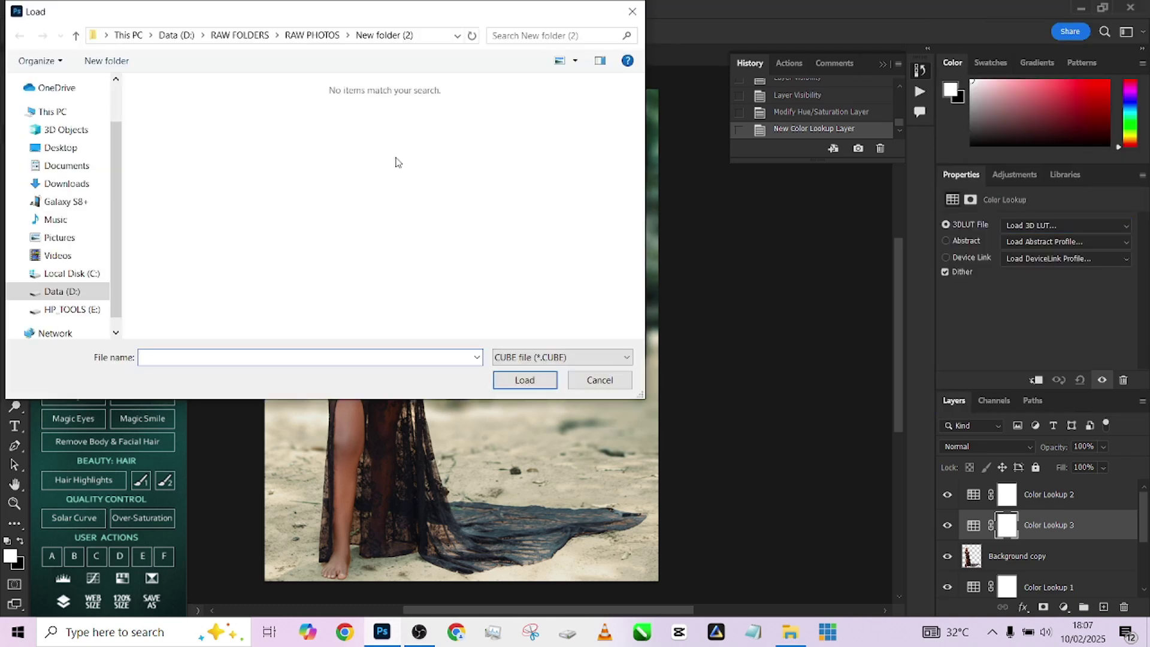
pyautogui.click(556, 357)
pyautogui.click(539, 374)
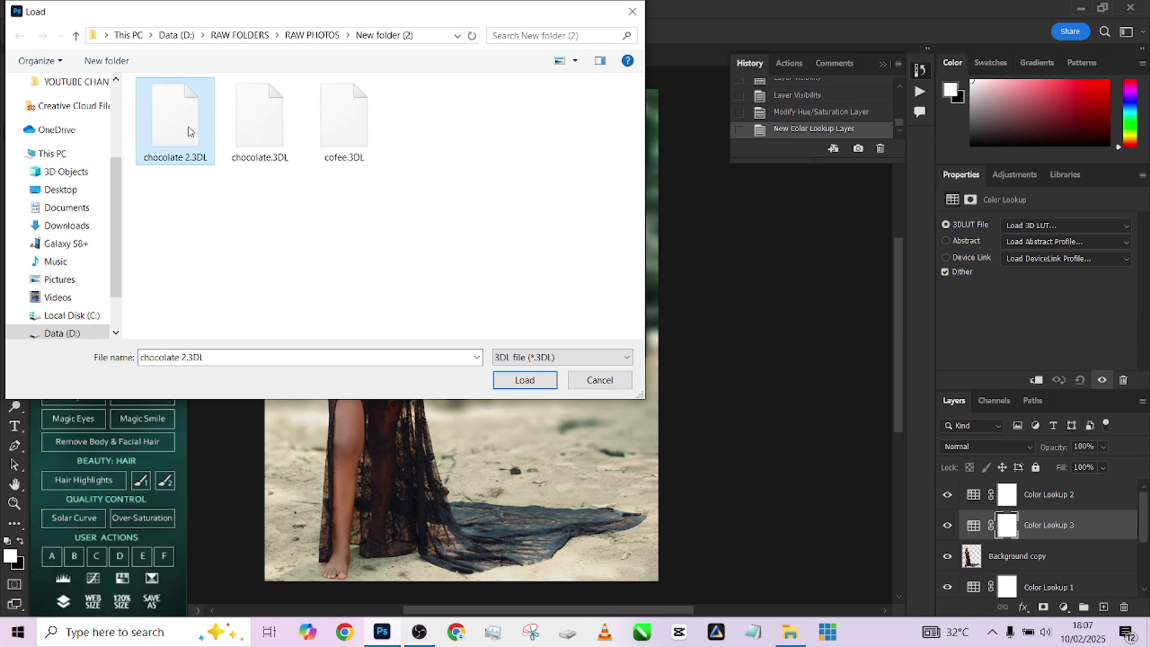
pyautogui.doubleClick(188, 127)
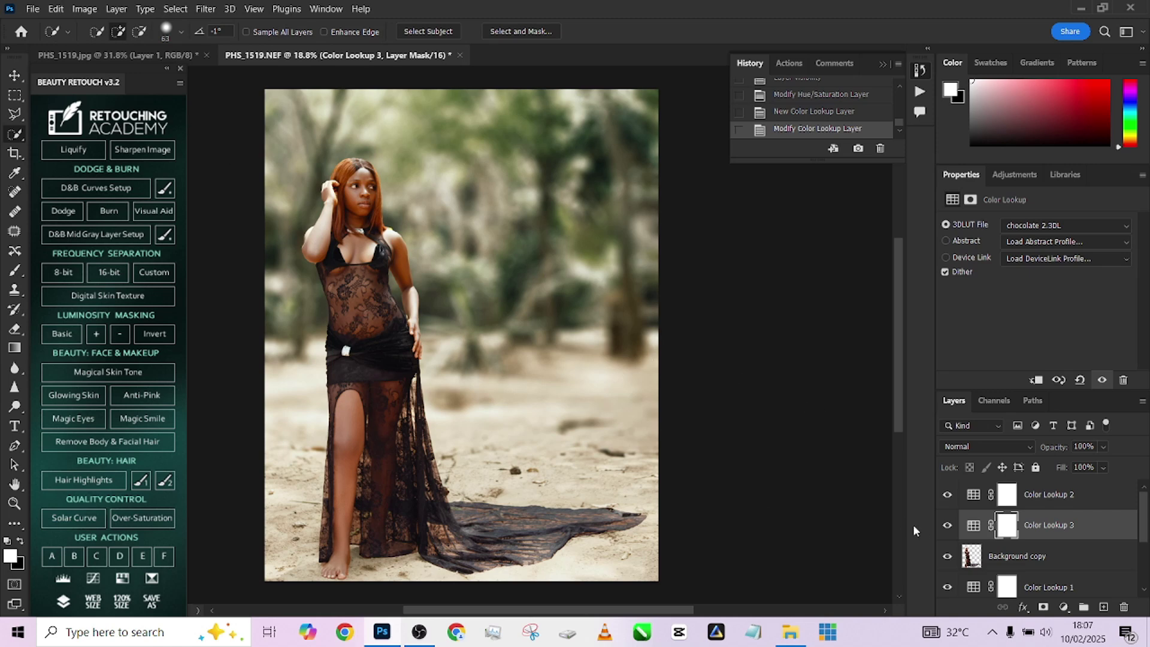
# Hide Color Lookup 3 and duplicate the Background copy layer, adding a layer mask to the duplicate.
pyautogui.click(946, 525)
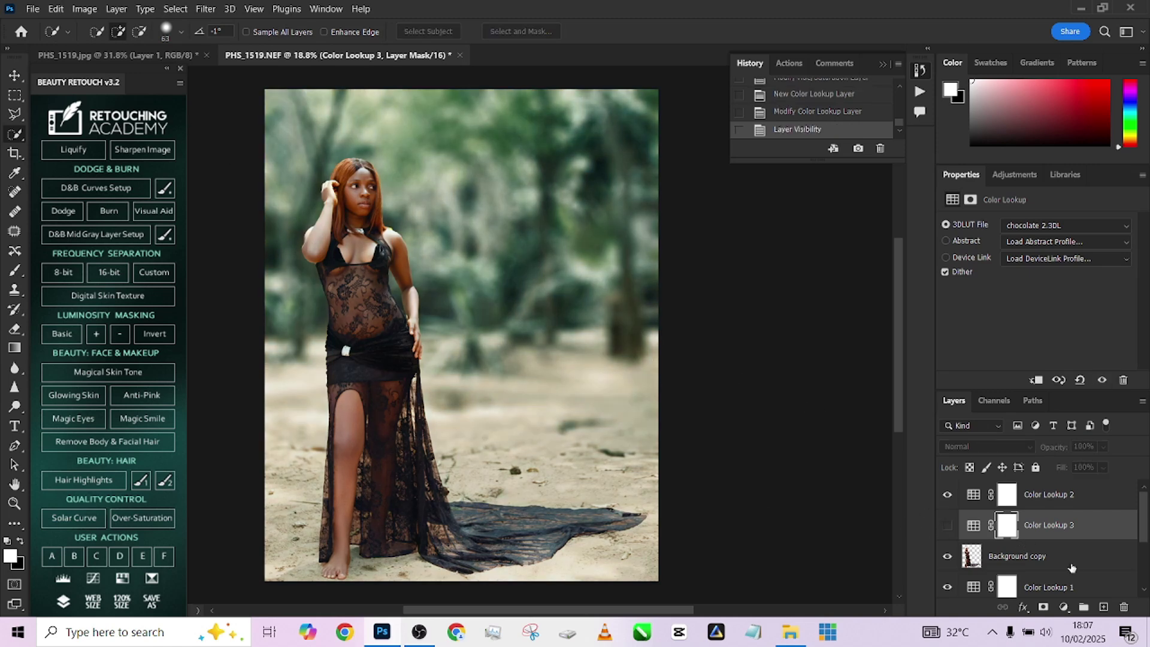
pyautogui.moveTo(1079, 558); pyautogui.dragTo(1020, 601)
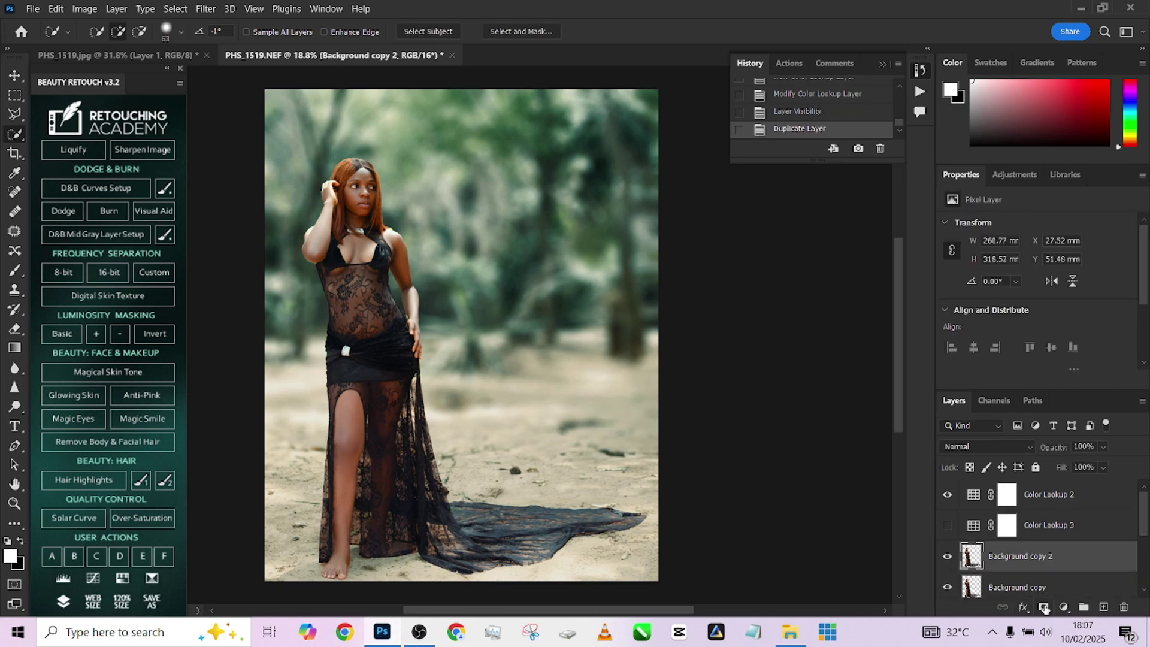
pyautogui.click(1042, 607)
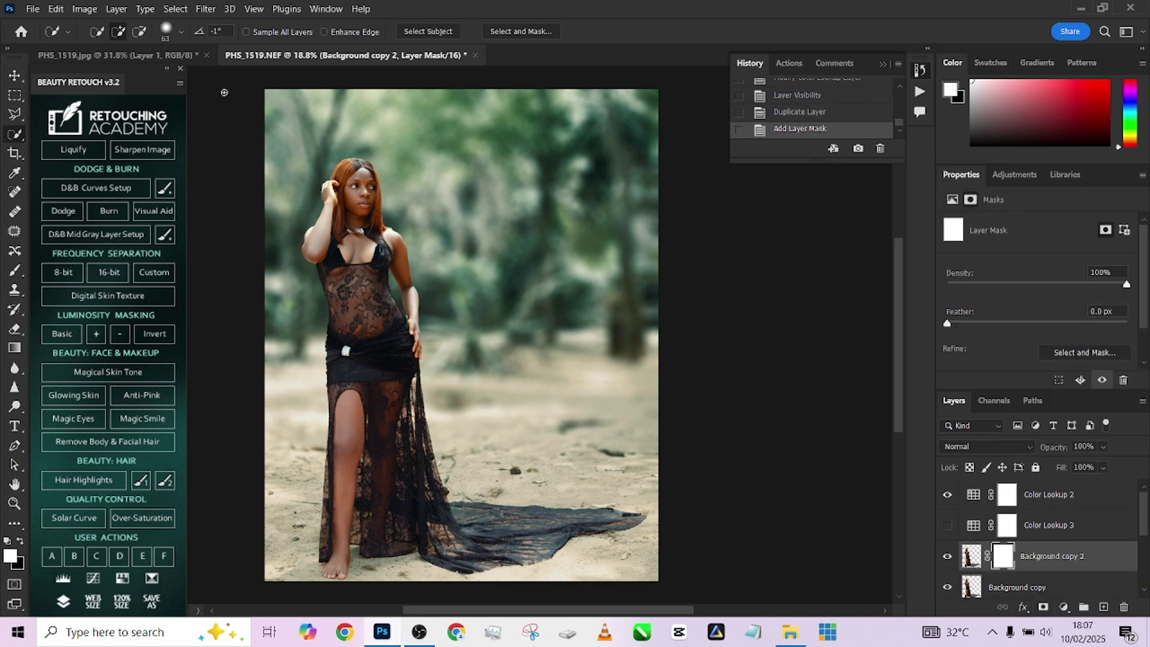
# Use Color Range with Fuzziness 26 and added skin samples on the leg to refine the Background copy 2 mask.
pyautogui.click(175, 9)
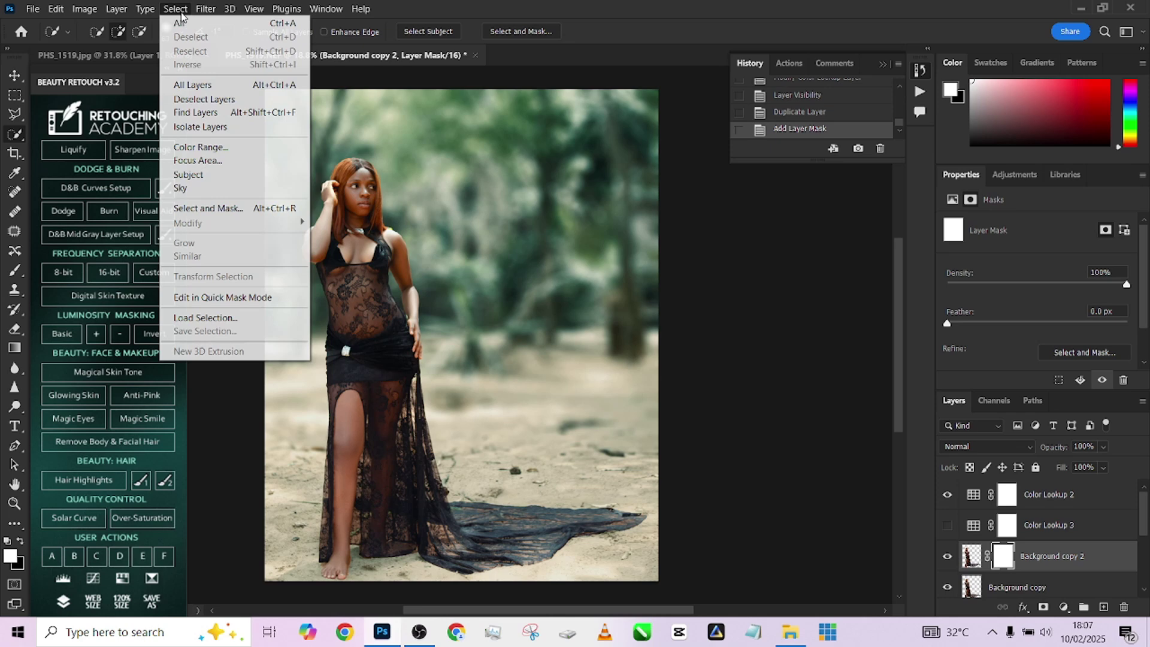
pyautogui.click(204, 145)
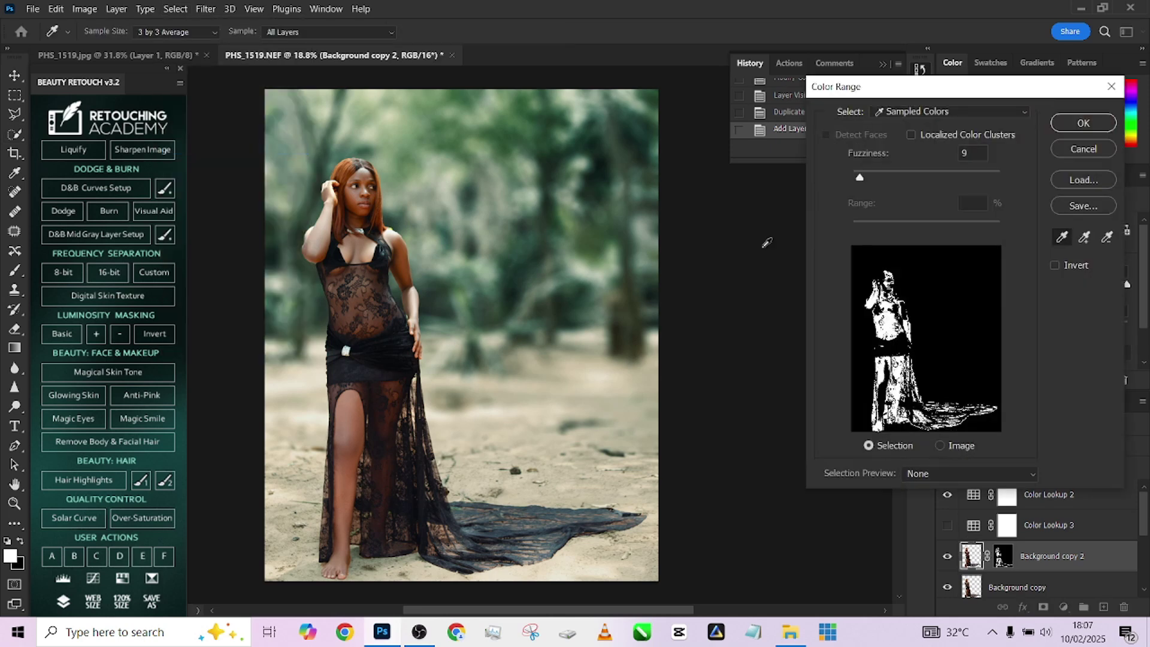
pyautogui.moveTo(861, 178); pyautogui.dragTo(872, 181)
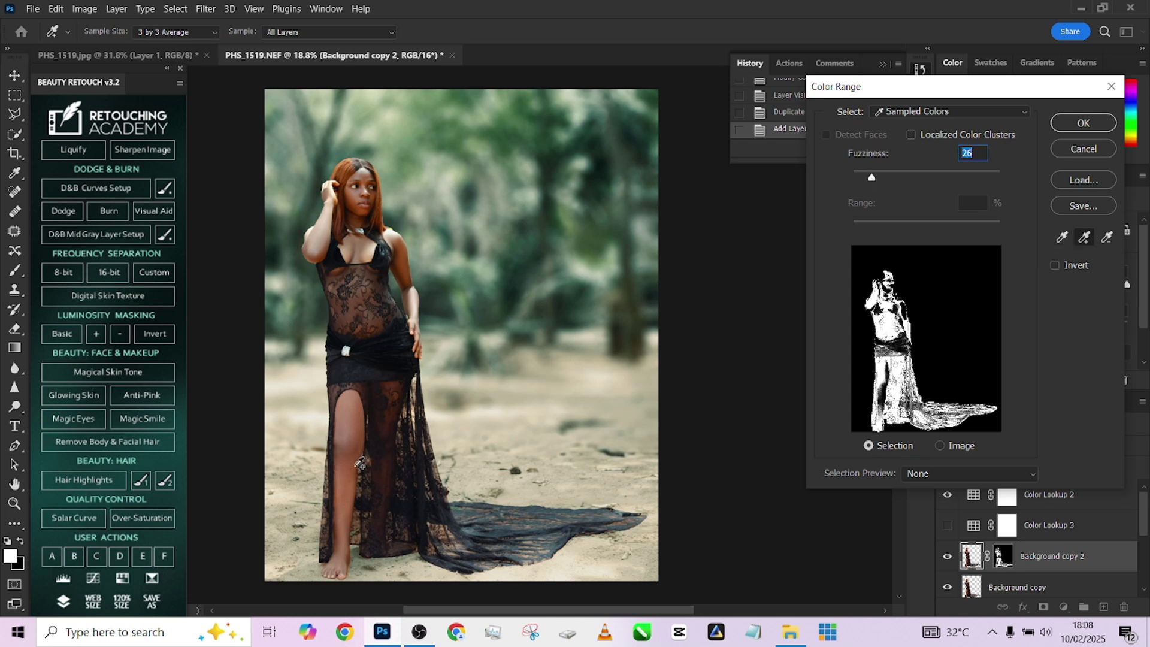
pyautogui.click(355, 479)
pyautogui.click(353, 473)
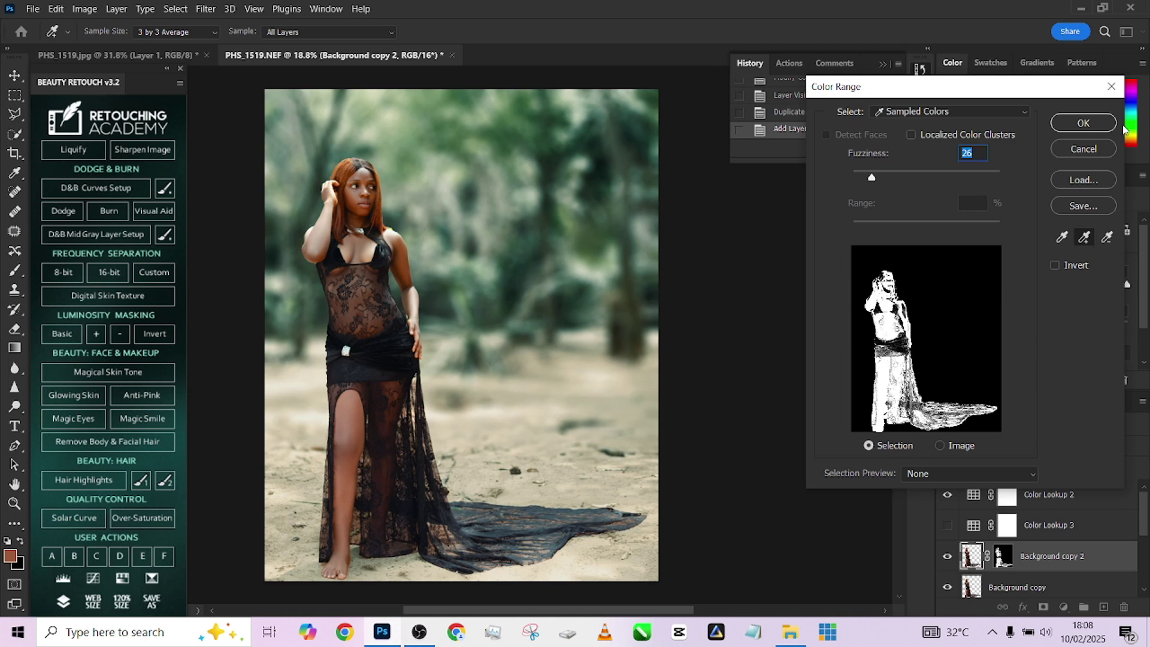
pyautogui.click(1082, 123)
# Transfer the Background copy 2 mask to Color Lookup 3 and delete the Background copy 2 layer.
pyautogui.click(1011, 558)
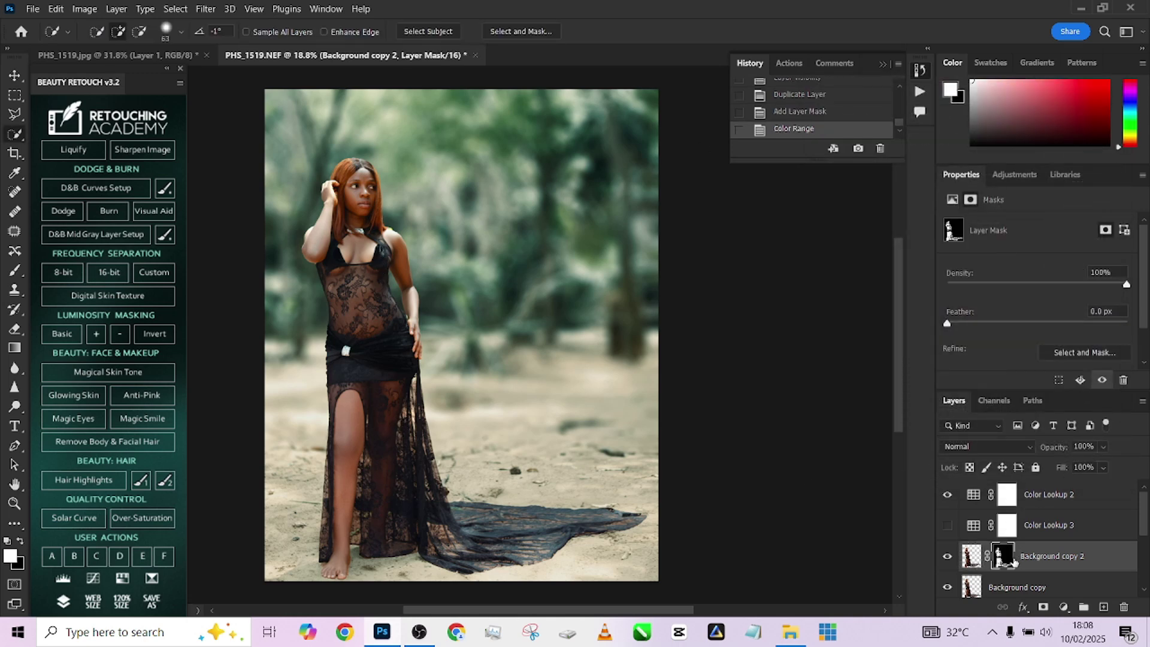
pyautogui.moveTo(1003, 559); pyautogui.dragTo(1125, 606)
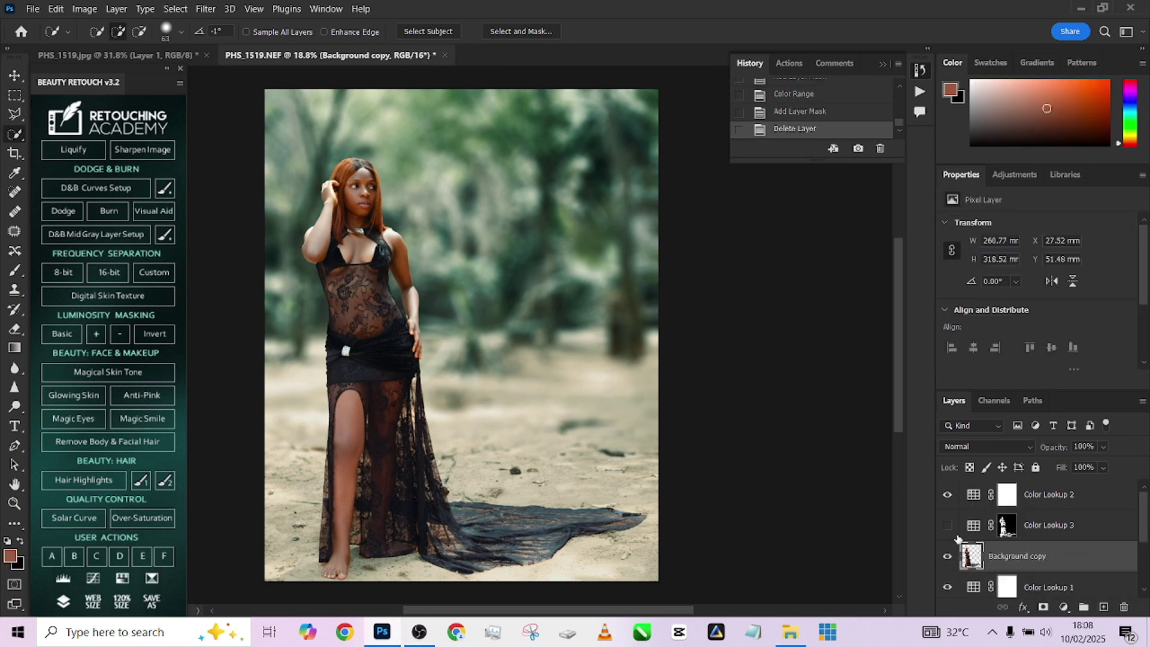
# Show Color Lookup 3, compare the look by toggling it, and lower its fill opacity slightly.
pyautogui.click(947, 525)
pyautogui.click(1096, 526)
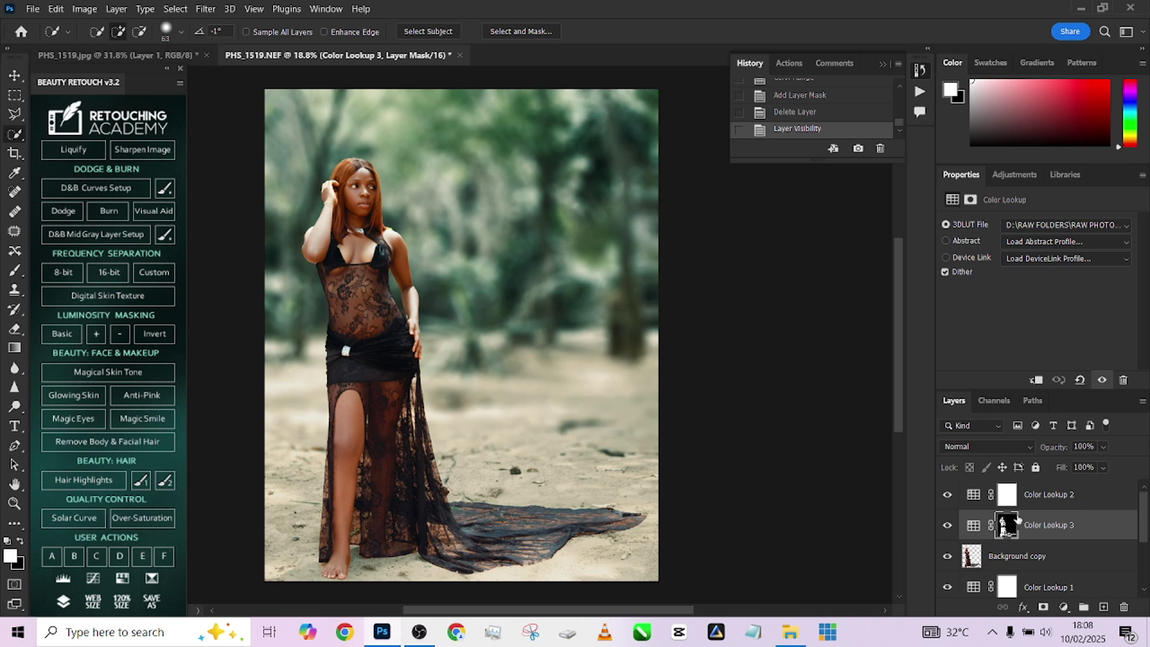
pyautogui.click(948, 526)
pyautogui.click(947, 526)
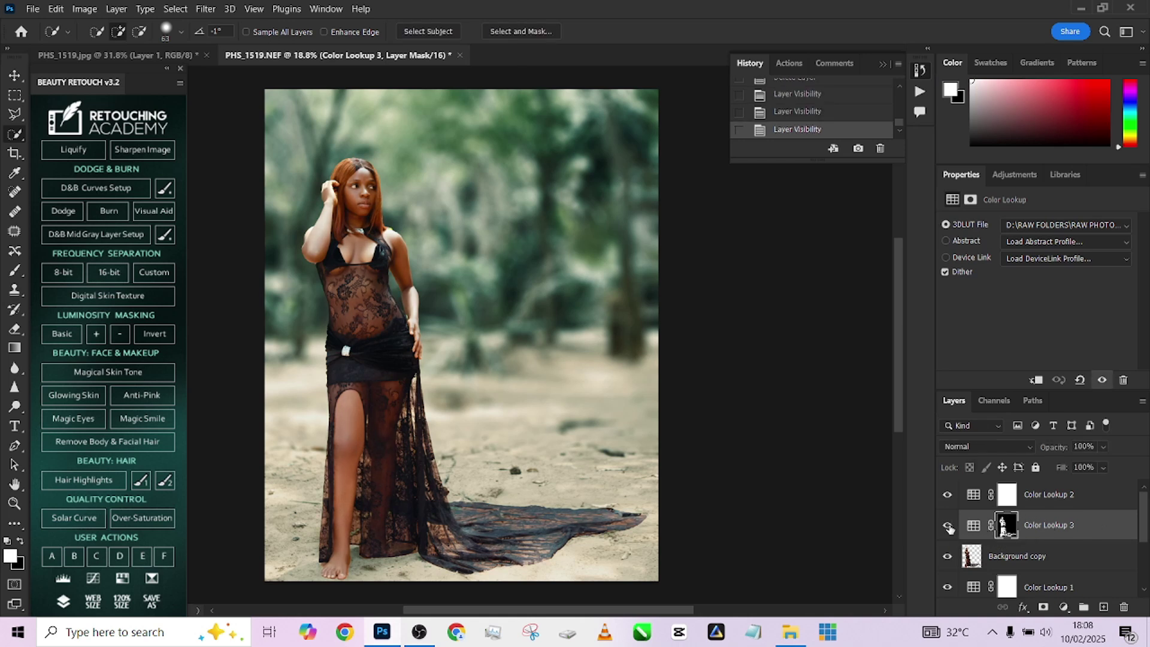
pyautogui.moveTo(1108, 482); pyautogui.dragTo(1101, 485)
# Add a Photo Filter above Color Lookup 2 using Cooling Filter (80) and lower the layer to 55% opacity.
pyautogui.click(1076, 508)
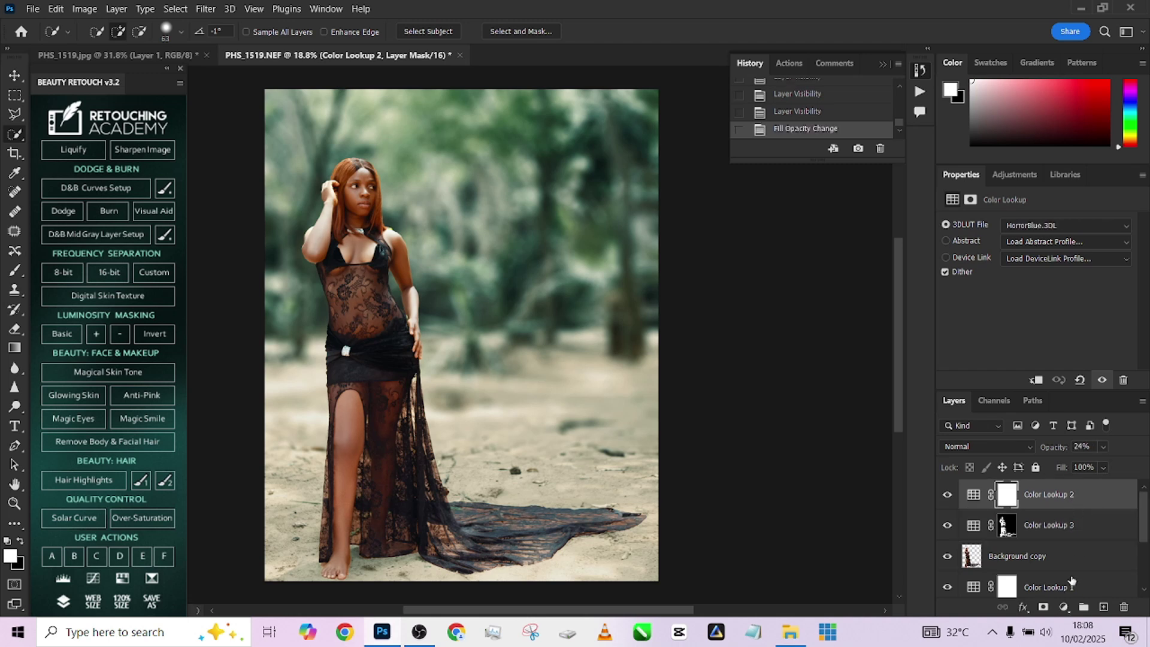
pyautogui.click(1065, 609)
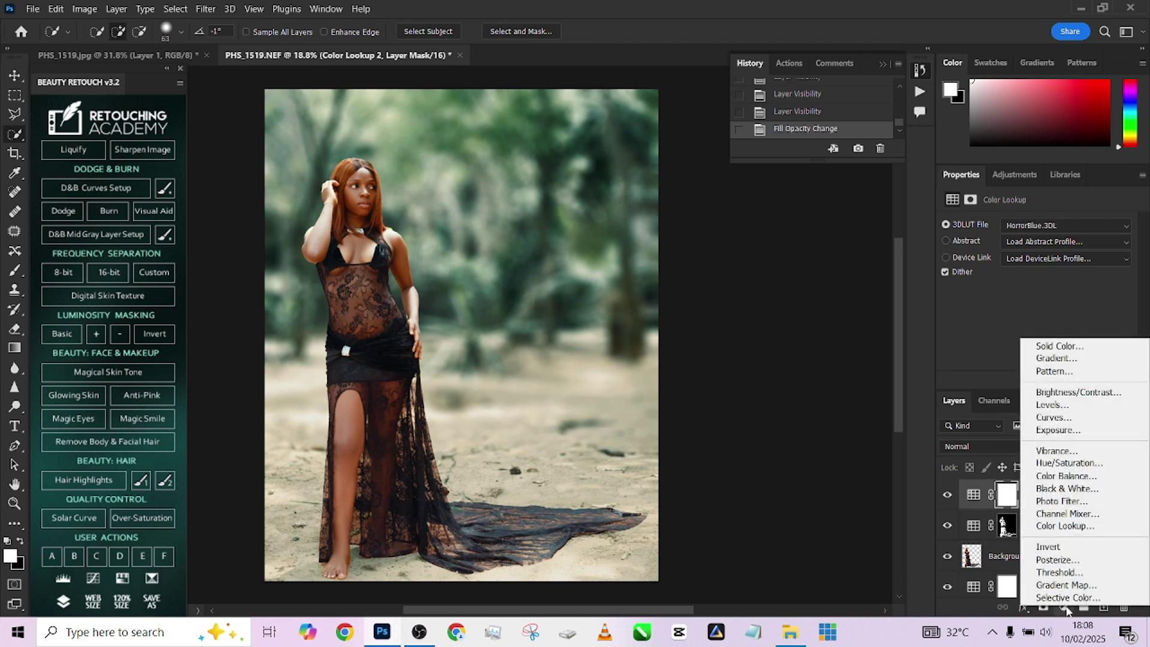
pyautogui.click(1060, 505)
pyautogui.click(1016, 224)
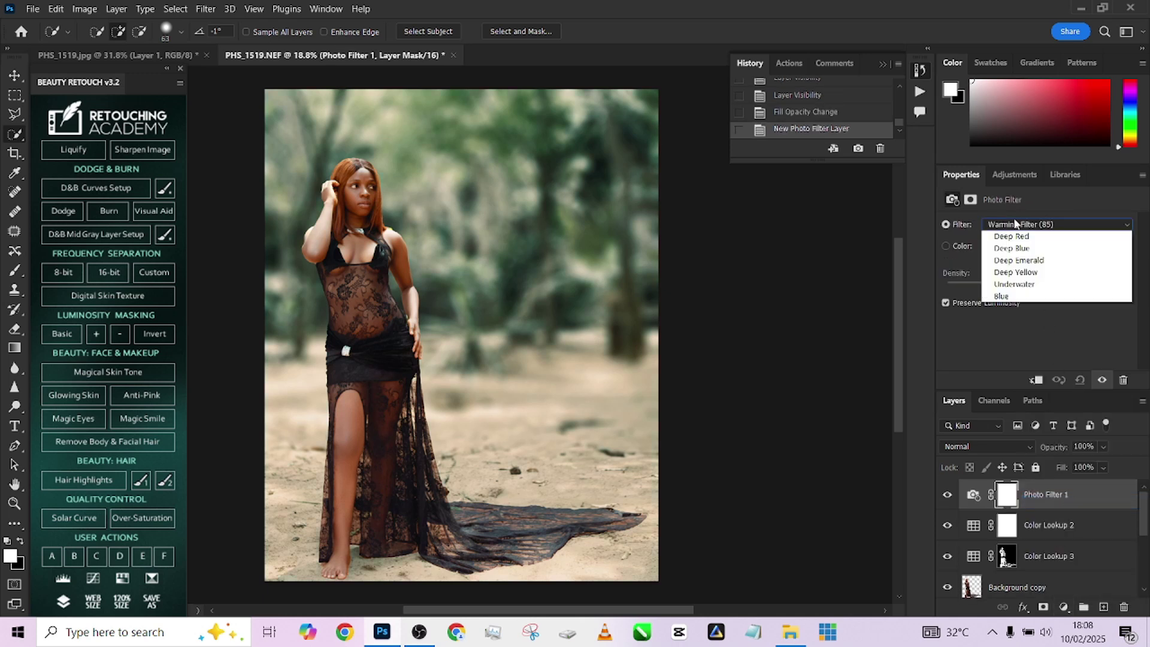
pyautogui.click(1019, 271)
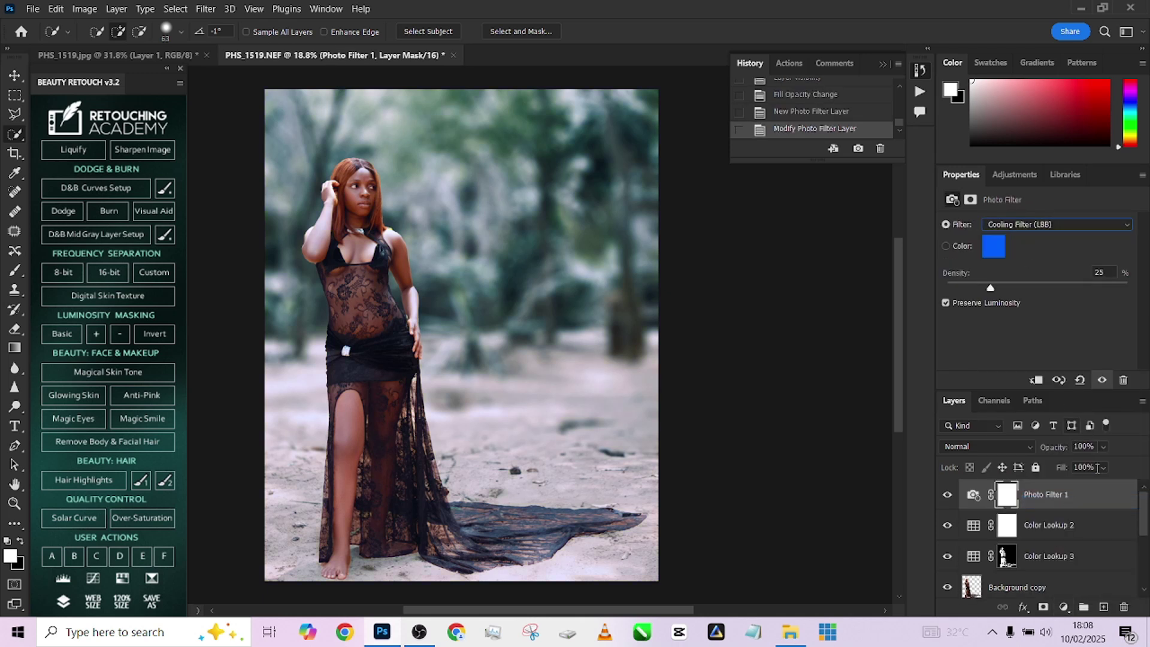
pyautogui.click(1022, 232)
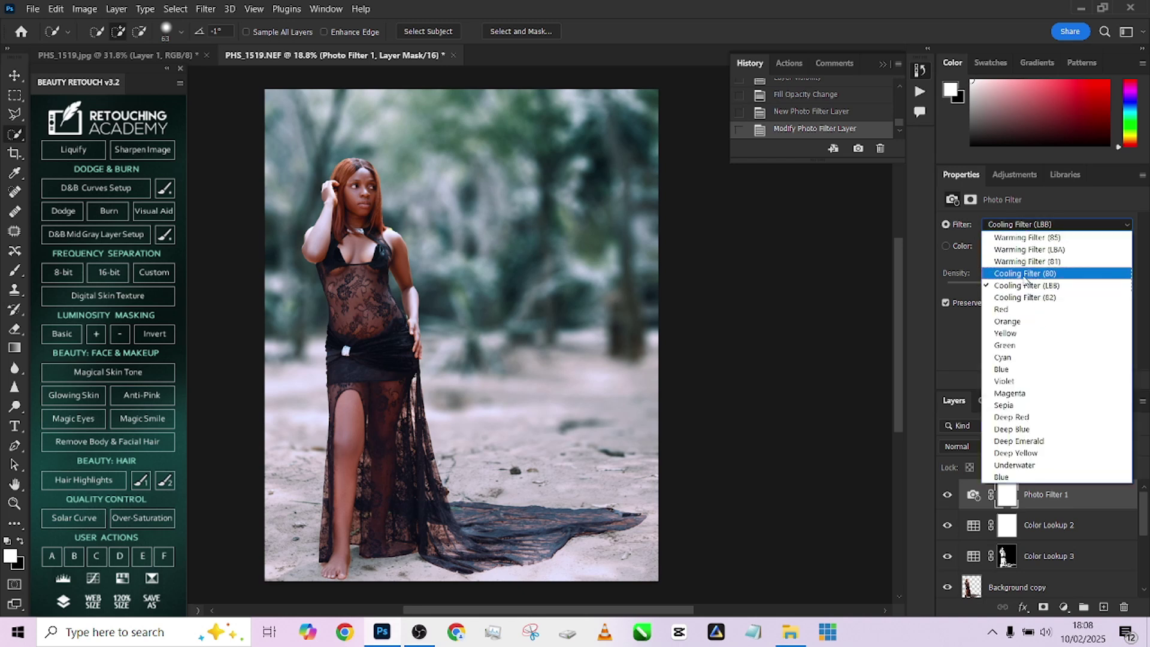
pyautogui.click(1025, 275)
pyautogui.click(1103, 447)
pyautogui.moveTo(1098, 465); pyautogui.dragTo(1089, 471)
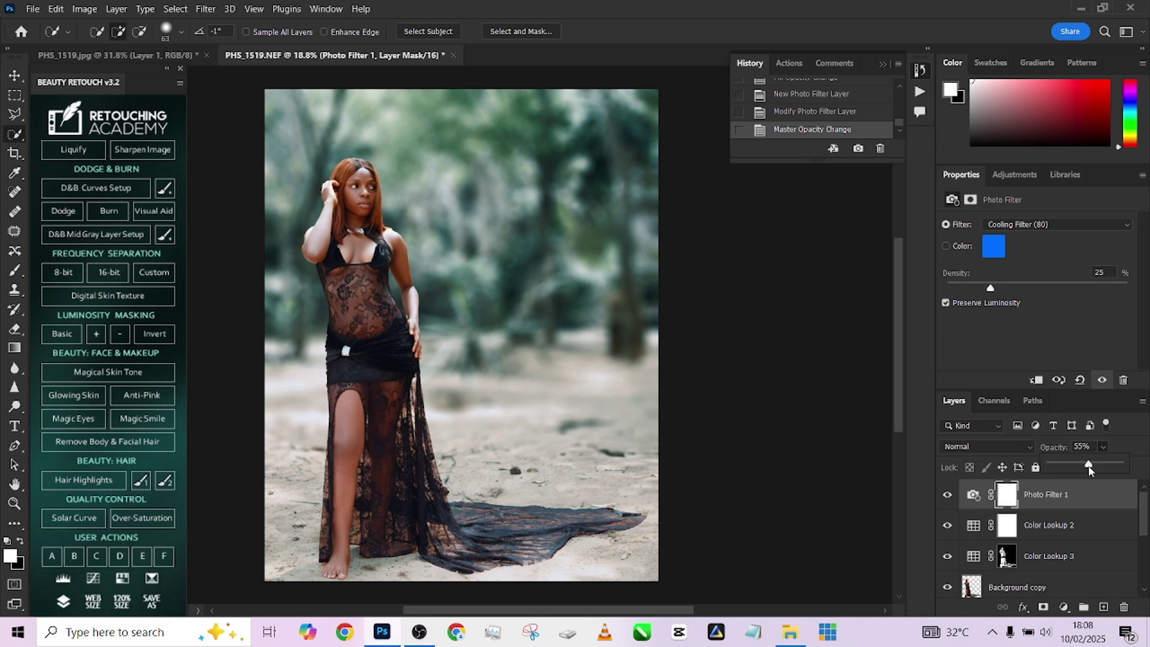
# Flatten the image and add a Curves adjustment with slightly raised midtones and an inverted black mask.
pyautogui.rightClick(1050, 587)
pyautogui.click(1058, 553)
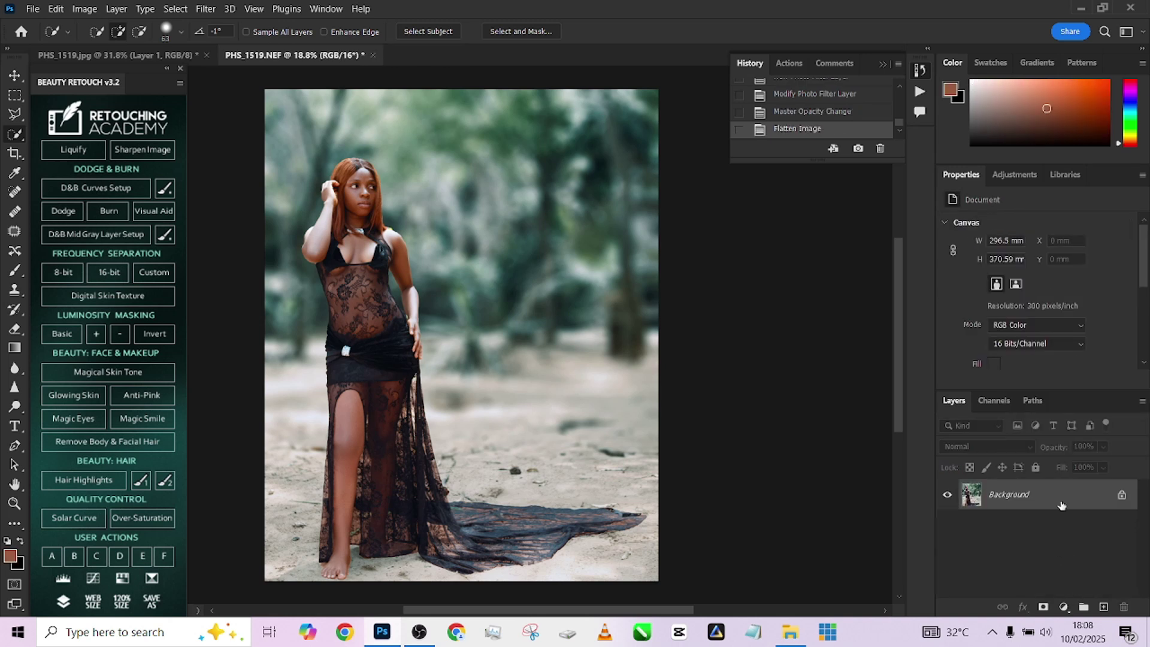
pyautogui.click(1062, 605)
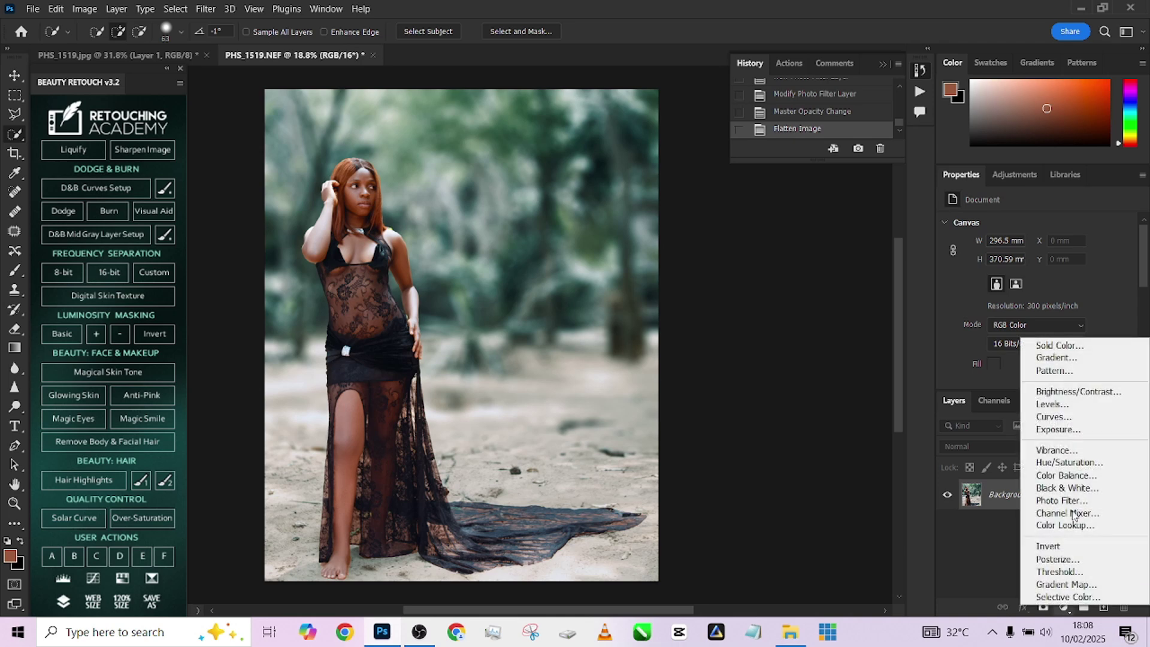
pyautogui.click(1071, 415)
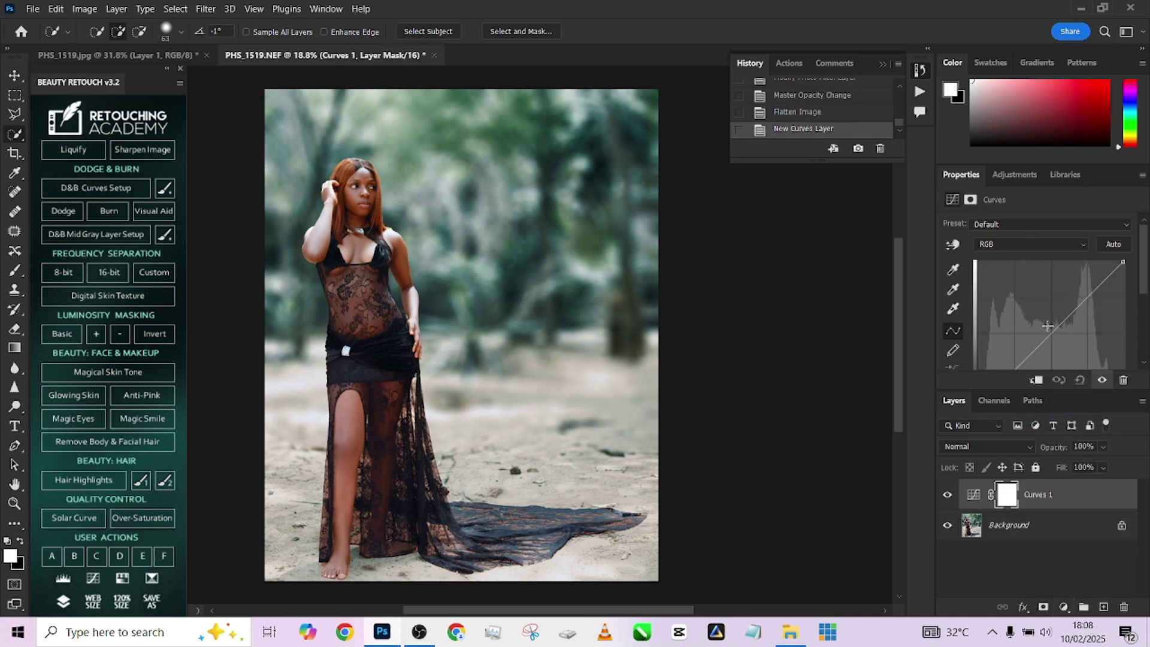
pyautogui.moveTo(1045, 334); pyautogui.dragTo(1044, 328)
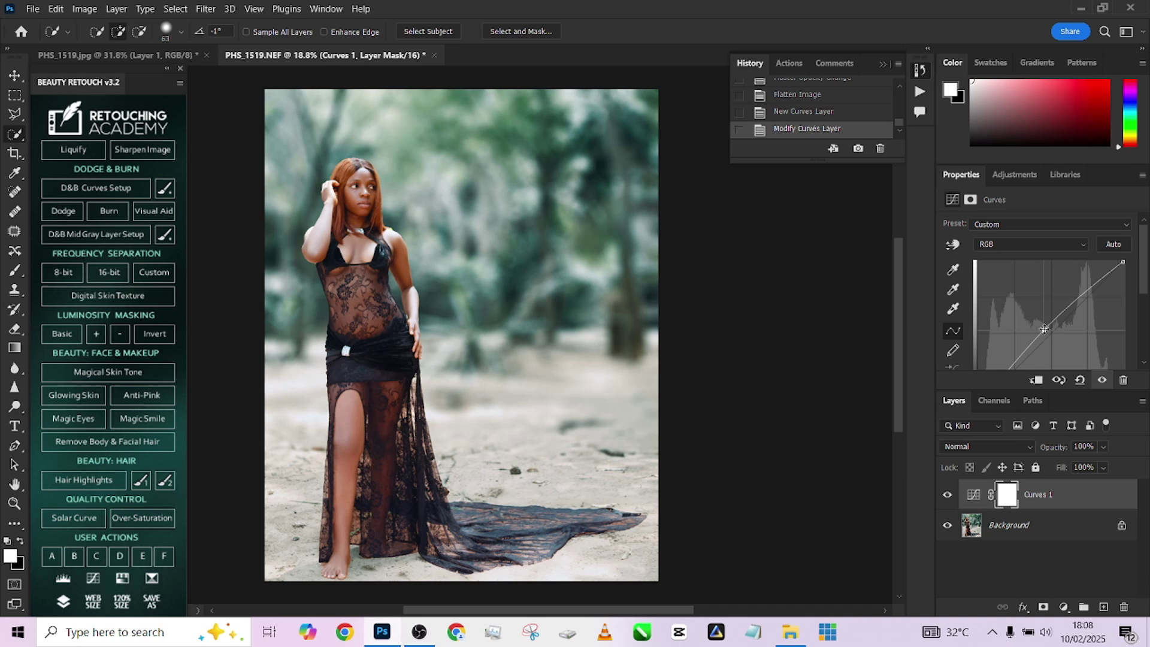
pyautogui.hotkey('ctrl', 'i')
# Paint white on the Curves 1 mask over the subject's face and body with a soft brush of about 359 px.
pyautogui.press('b')
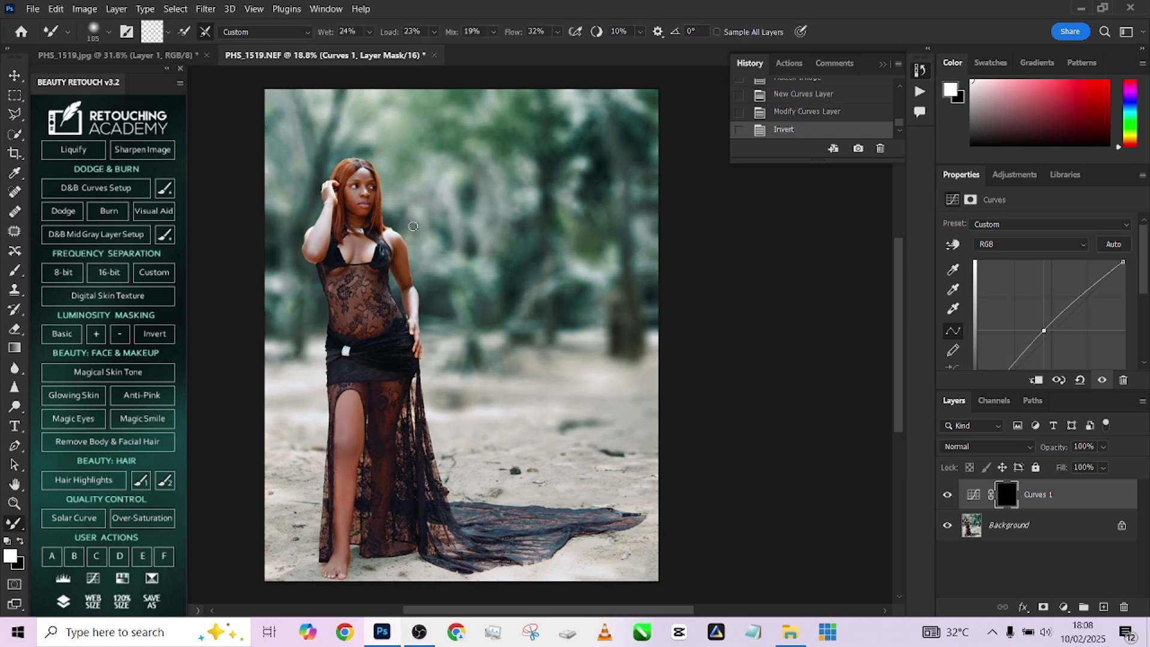
pyautogui.scroll(4, 379, 206)
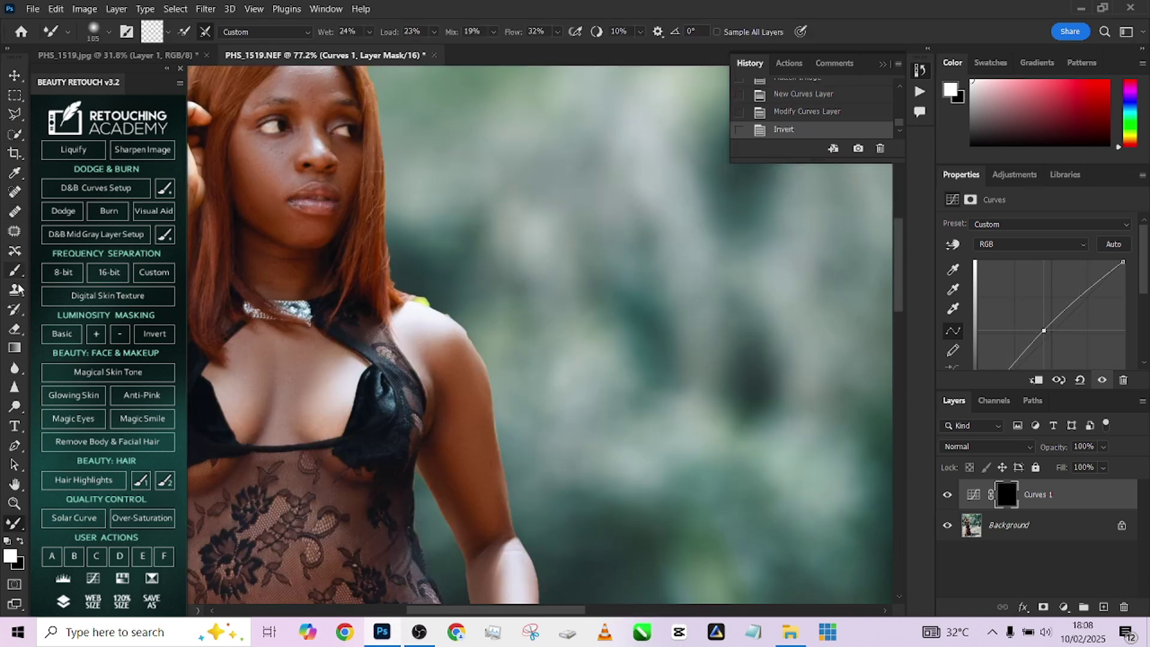
pyautogui.click(14, 271)
pyautogui.scroll(-3, 461, 240)
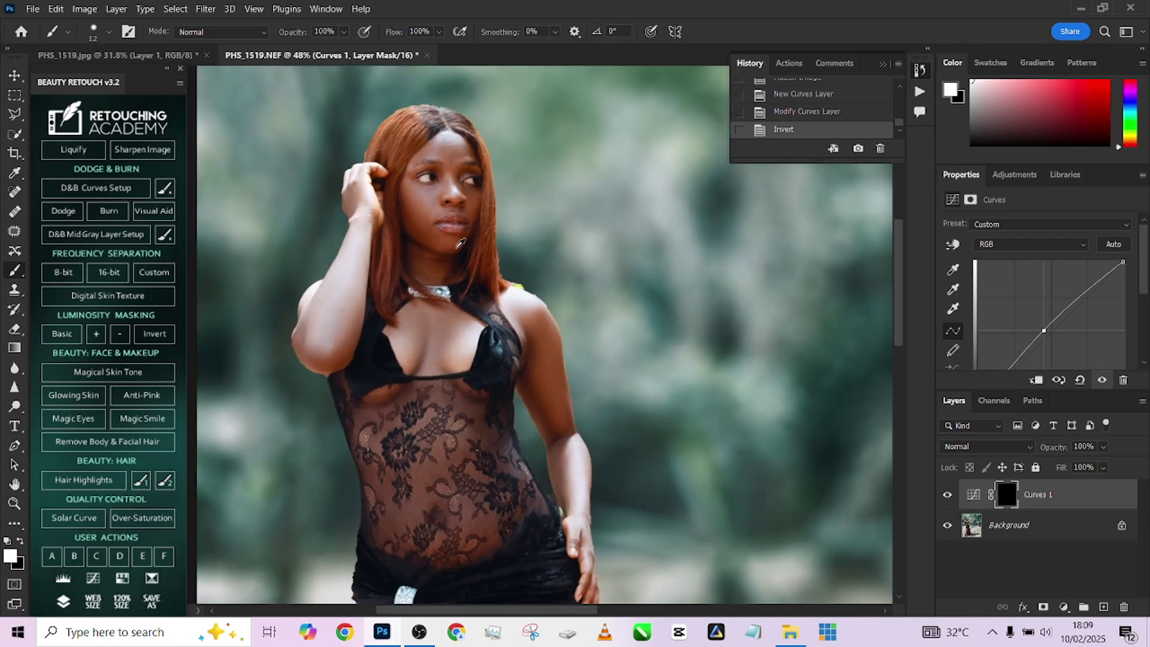
pyautogui.moveTo(428, 218); pyautogui.dragTo(446, 218)
pyautogui.scroll(-3, 473, 300)
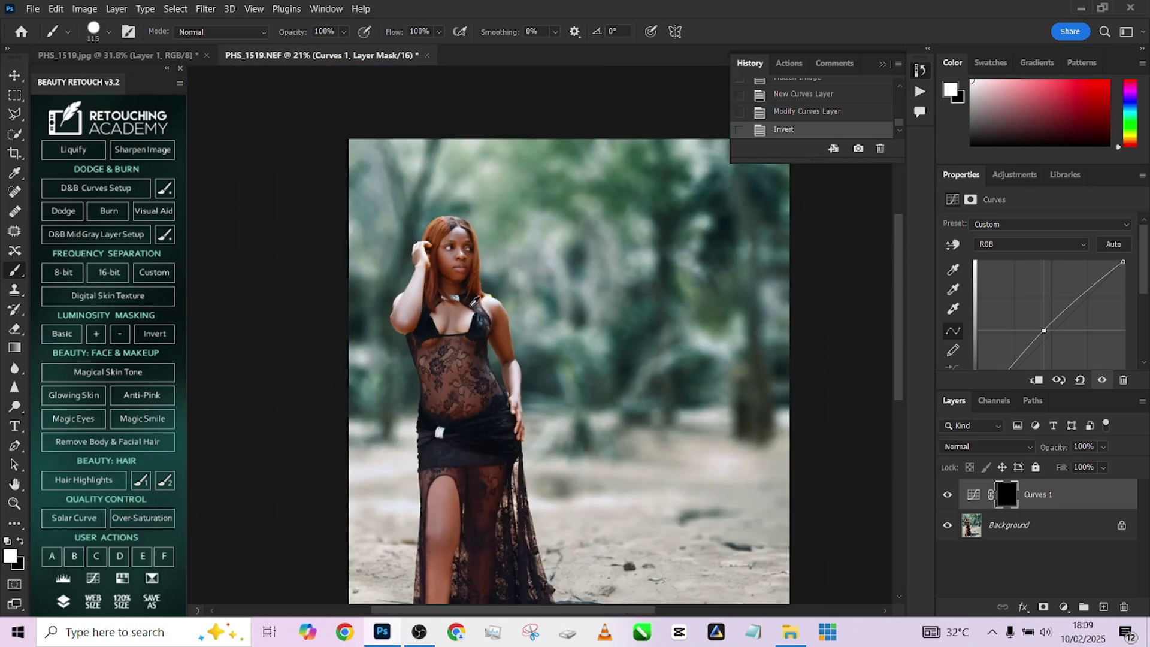
pyautogui.moveTo(443, 303); pyautogui.dragTo(461, 303)
pyautogui.click(449, 297)
pyautogui.click(434, 262)
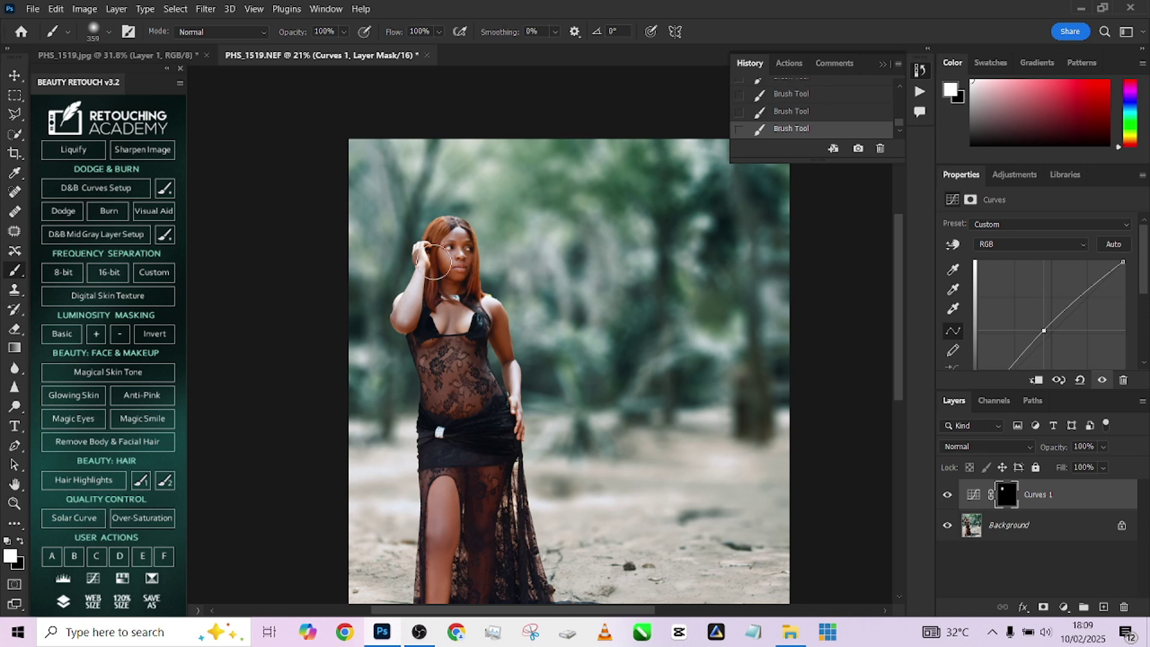
pyautogui.scroll(-3, 443, 299)
pyautogui.scroll(-4, 461, 359)
pyautogui.scroll(3, 461, 359)
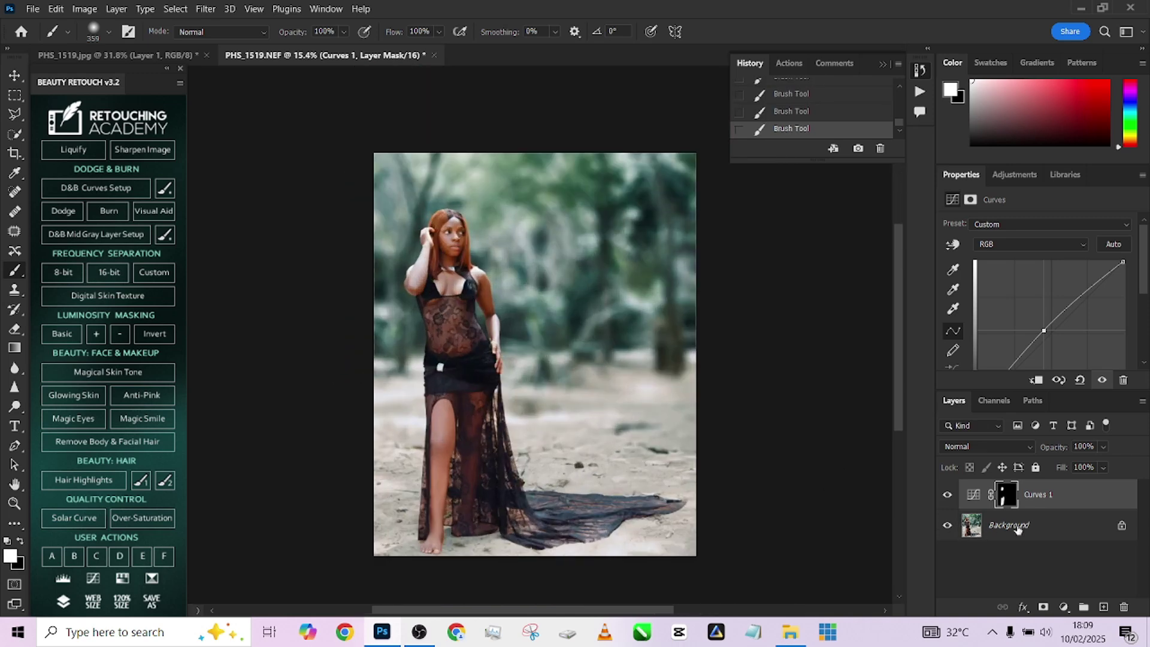
# Flatten the image and open a duplicate of the Background layer in Liquify.
pyautogui.rightClick(1016, 529)
pyautogui.click(1034, 492)
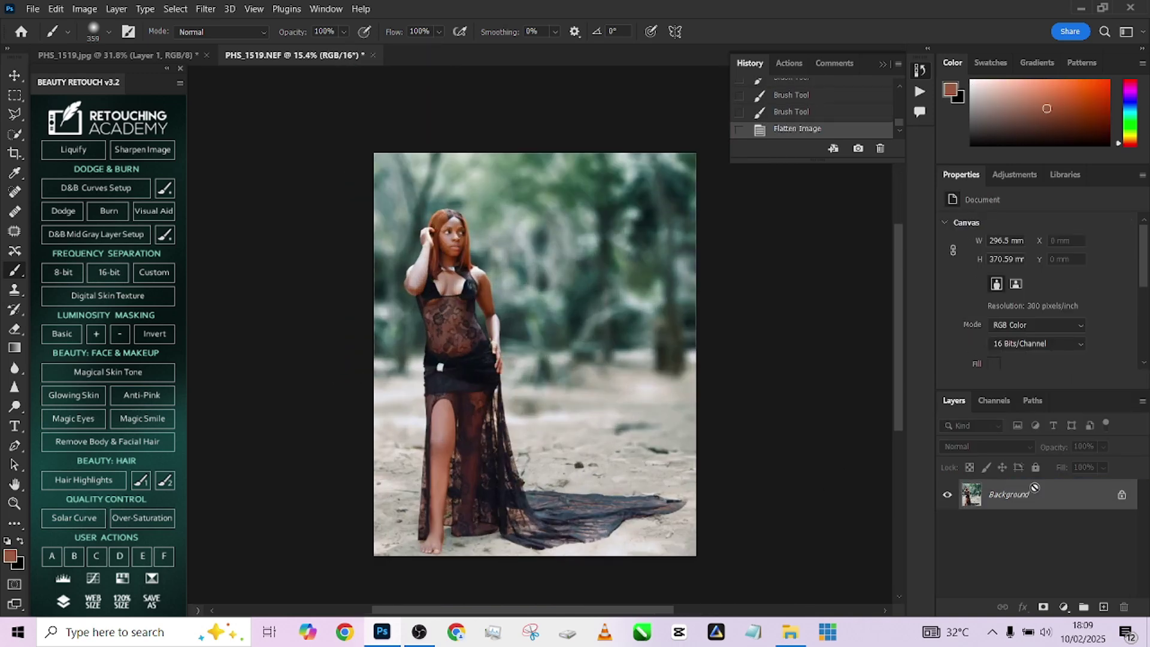
pyautogui.hotkey('ctrl', 'j')
pyautogui.click(205, 11)
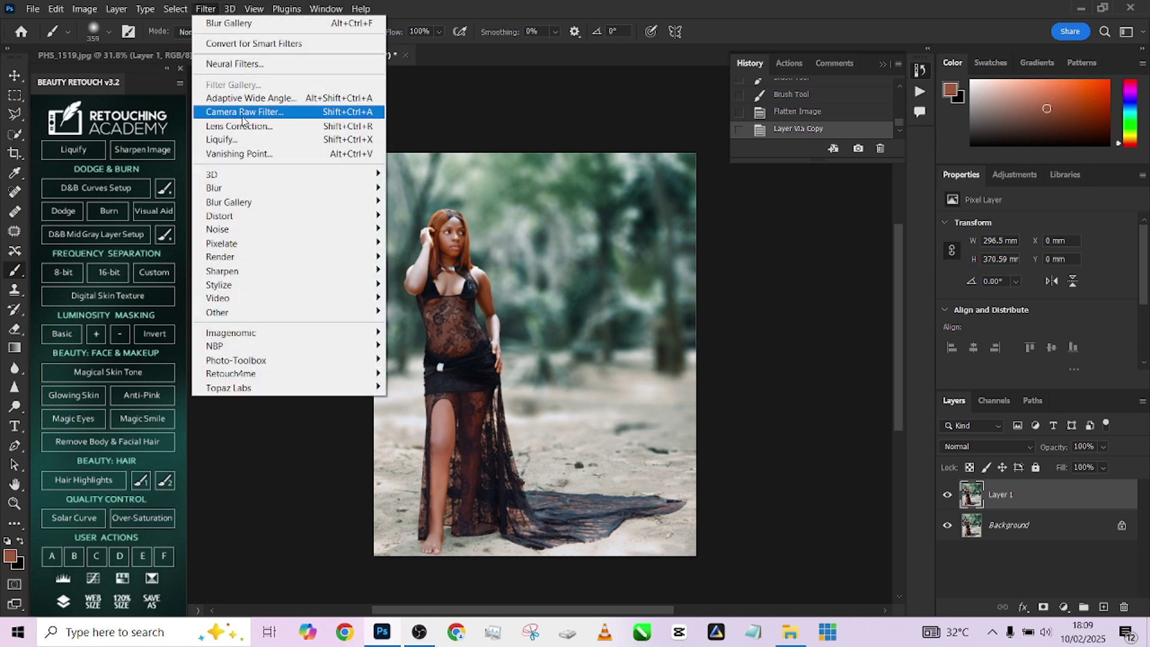
pyautogui.click(252, 143)
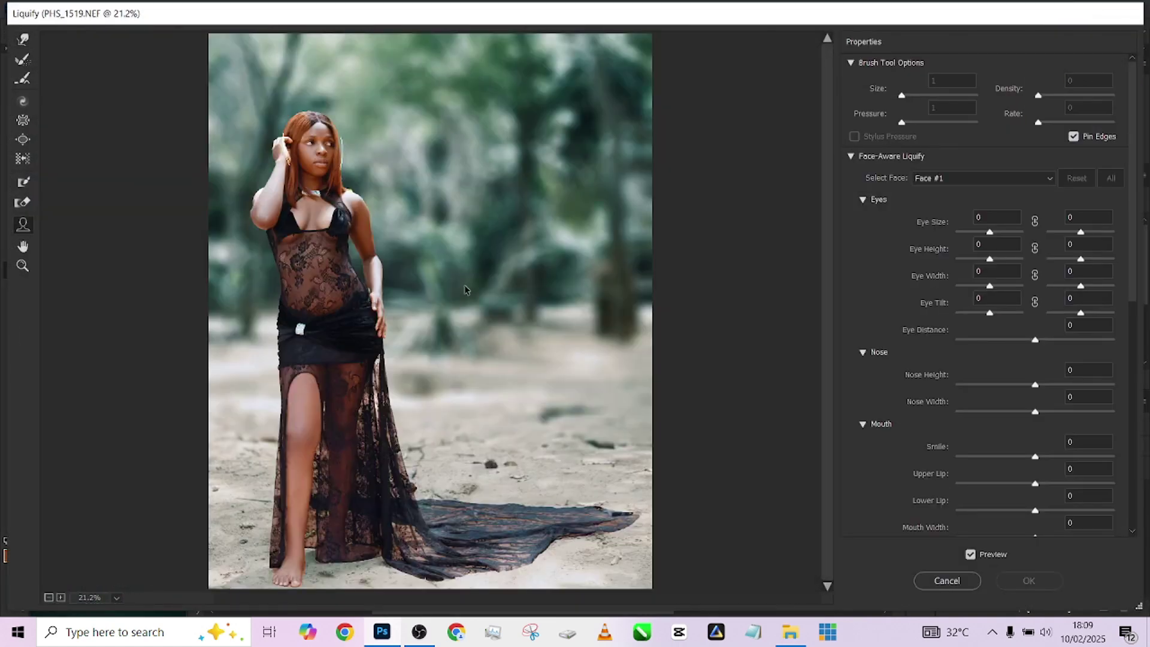
# Push the hip on the buckle side outward with the Push Left tool, starting at brush size 175.
pyautogui.scroll(6, 419, 335)
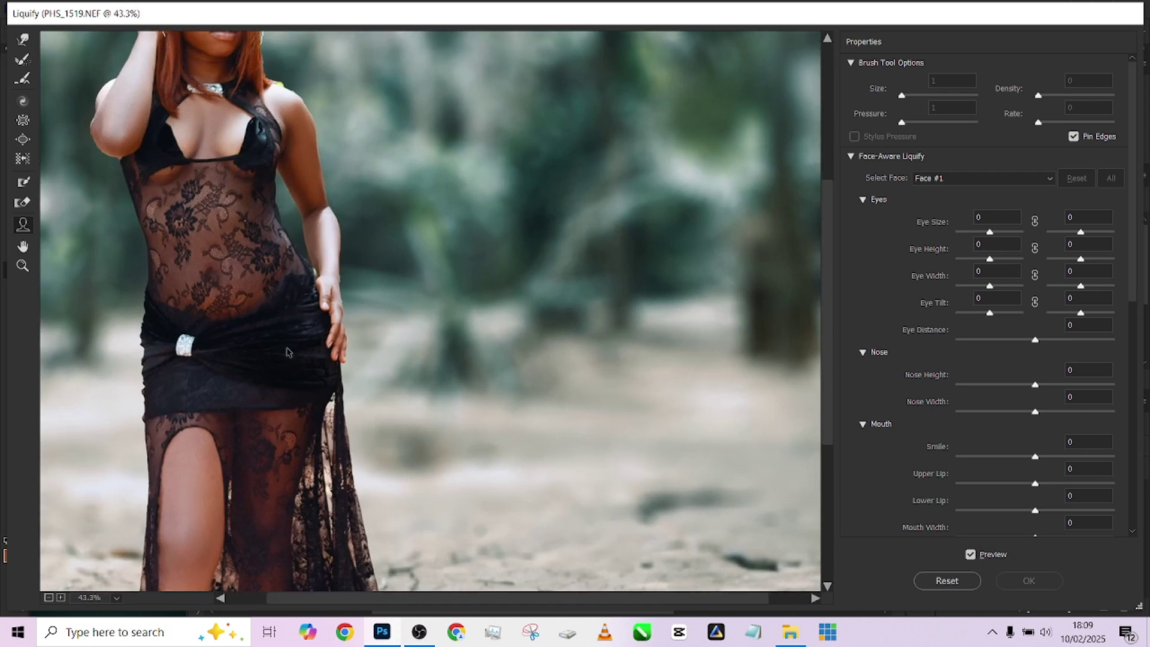
pyautogui.scroll(-2, 371, 323)
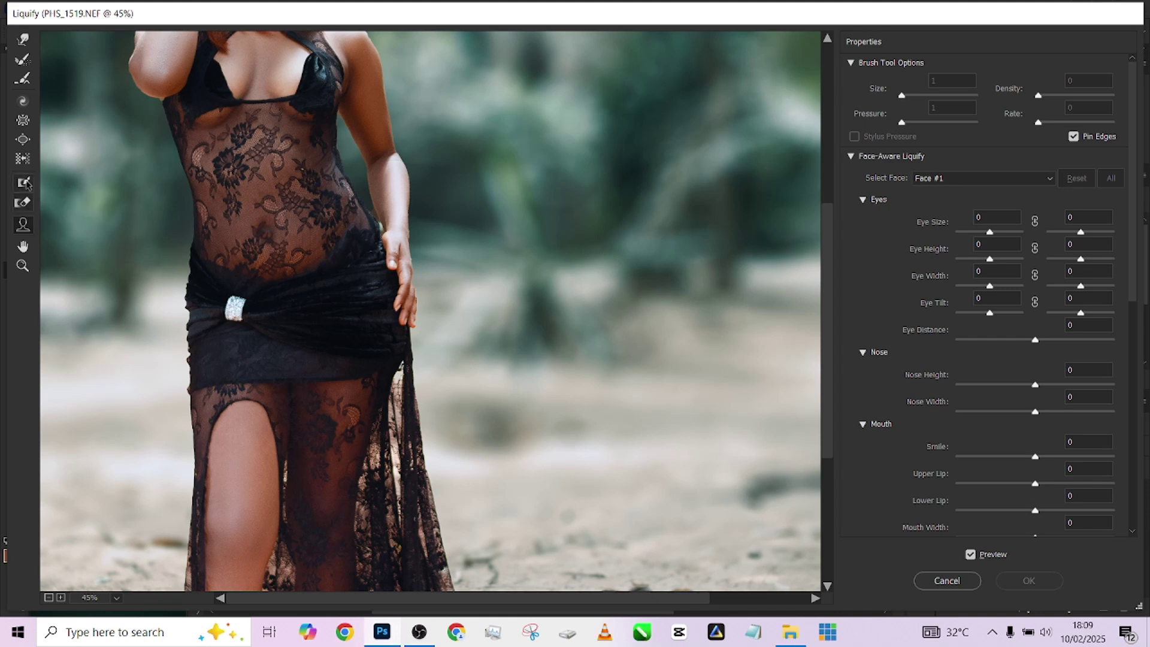
pyautogui.click(23, 159)
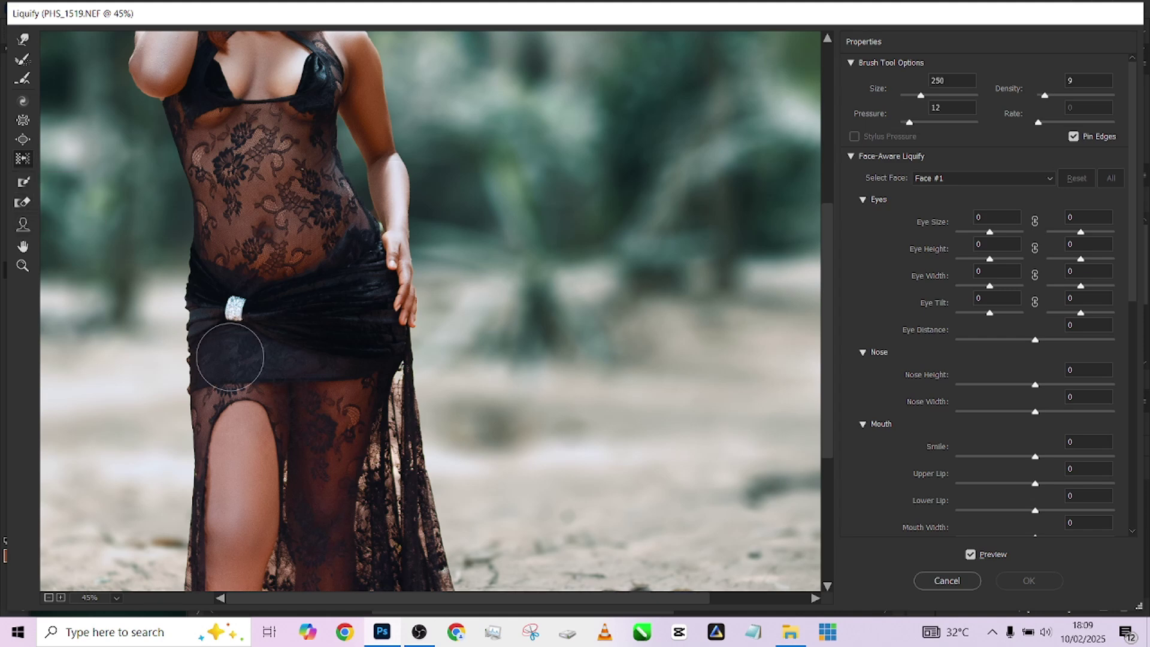
pyautogui.press('[')
pyautogui.press('[')
pyautogui.press('[')
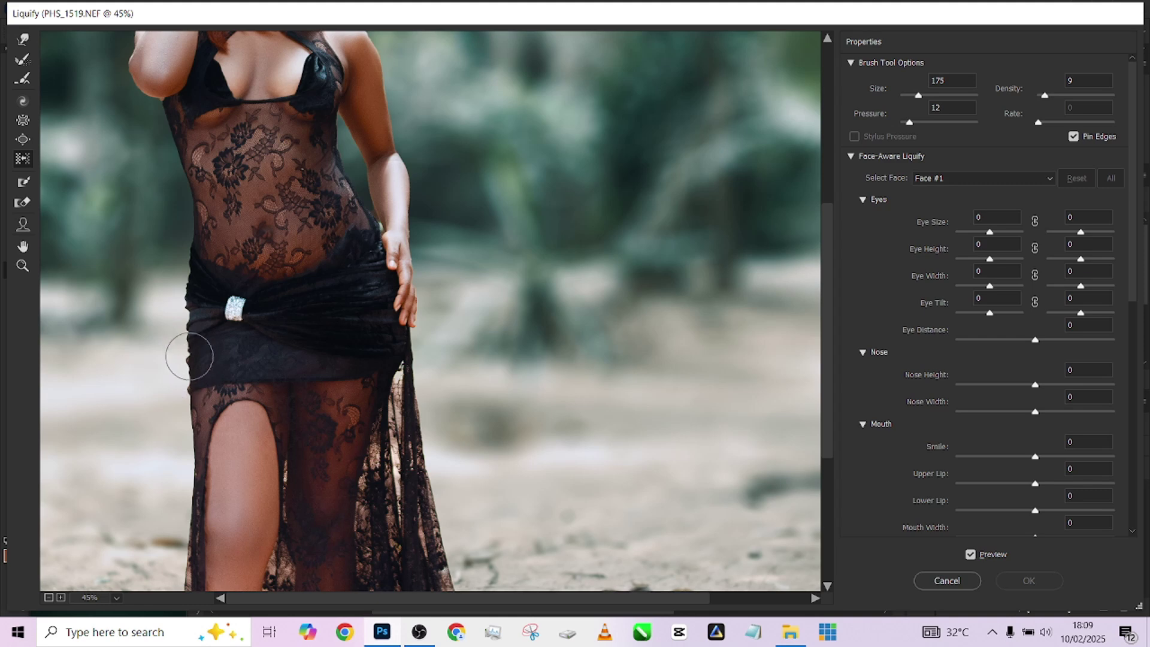
pyautogui.moveTo(180, 358)
pyautogui.mouseDown()
pyautogui.moveTo(181, 295)
pyautogui.moveTo(194, 376)
pyautogui.moveTo(185, 266)
pyautogui.moveTo(193, 372)
pyautogui.moveTo(174, 294)
pyautogui.moveTo(195, 380)
pyautogui.moveTo(172, 259)
pyautogui.moveTo(189, 331)
pyautogui.moveTo(204, 336)
pyautogui.moveTo(201, 397)
pyautogui.moveTo(159, 300)
pyautogui.moveTo(170, 325)
pyautogui.moveTo(173, 271)
pyautogui.moveTo(192, 393)
pyautogui.moveTo(166, 282)
pyautogui.moveTo(186, 368)
pyautogui.moveTo(155, 289)
pyautogui.moveTo(196, 407)
pyautogui.moveTo(200, 367)
pyautogui.moveTo(175, 283)
pyautogui.moveTo(192, 361)
pyautogui.moveTo(178, 294)
pyautogui.moveTo(189, 306)
pyautogui.moveTo(179, 276)
pyautogui.moveTo(187, 374)
pyautogui.moveTo(190, 305)
pyautogui.moveTo(232, 280)
pyautogui.mouseUp()
pyautogui.press(']')
pyautogui.press('[')
pyautogui.press(']')
pyautogui.press(']')
pyautogui.press(']')
pyautogui.press('[')
pyautogui.press('[')
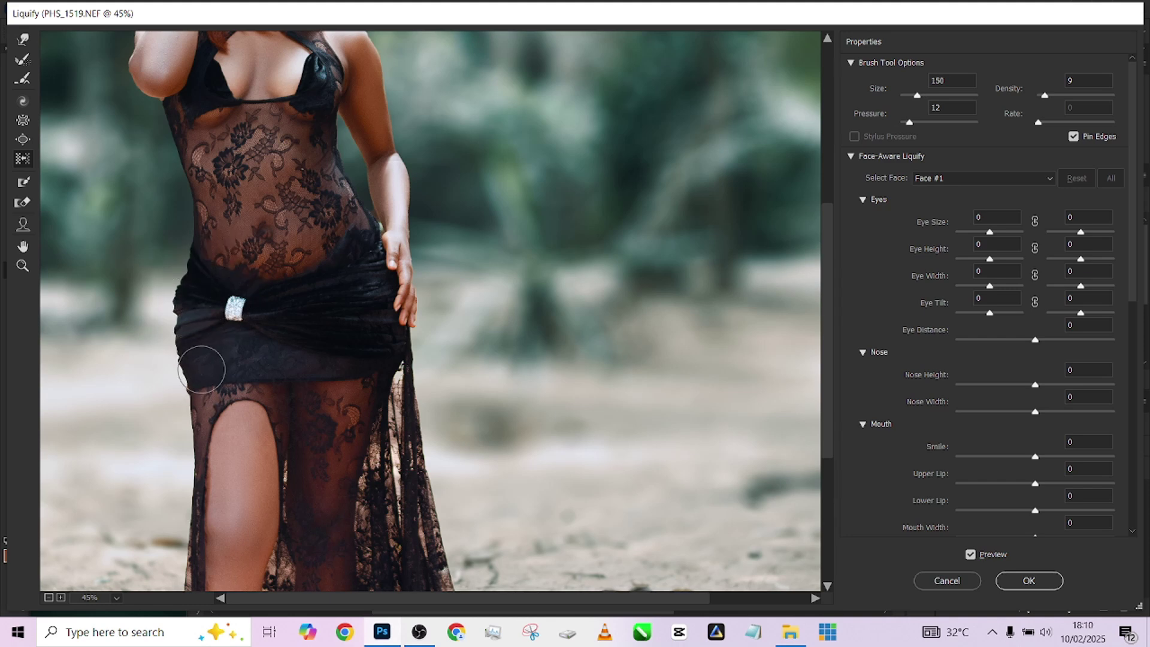
# Enlarge the brush and smooth the skirt outline below the buckle-side hip, pushing it slightly outward.
pyautogui.press(']')
pyautogui.press(']')
pyautogui.press(']')
pyautogui.press(']')
pyautogui.press(']')
pyautogui.press(']')
pyautogui.press(']')
pyautogui.press(']')
pyautogui.moveTo(188, 359)
pyautogui.mouseDown()
pyautogui.moveTo(180, 311)
pyautogui.moveTo(202, 417)
pyautogui.moveTo(179, 367)
pyautogui.mouseUp()
# Slim both sides of the subject's waist with the Push Left tool at brush size 250.
pyautogui.press('[')
pyautogui.press('[')
pyautogui.press('[')
pyautogui.press('[')
pyautogui.press('[')
pyautogui.press('[')
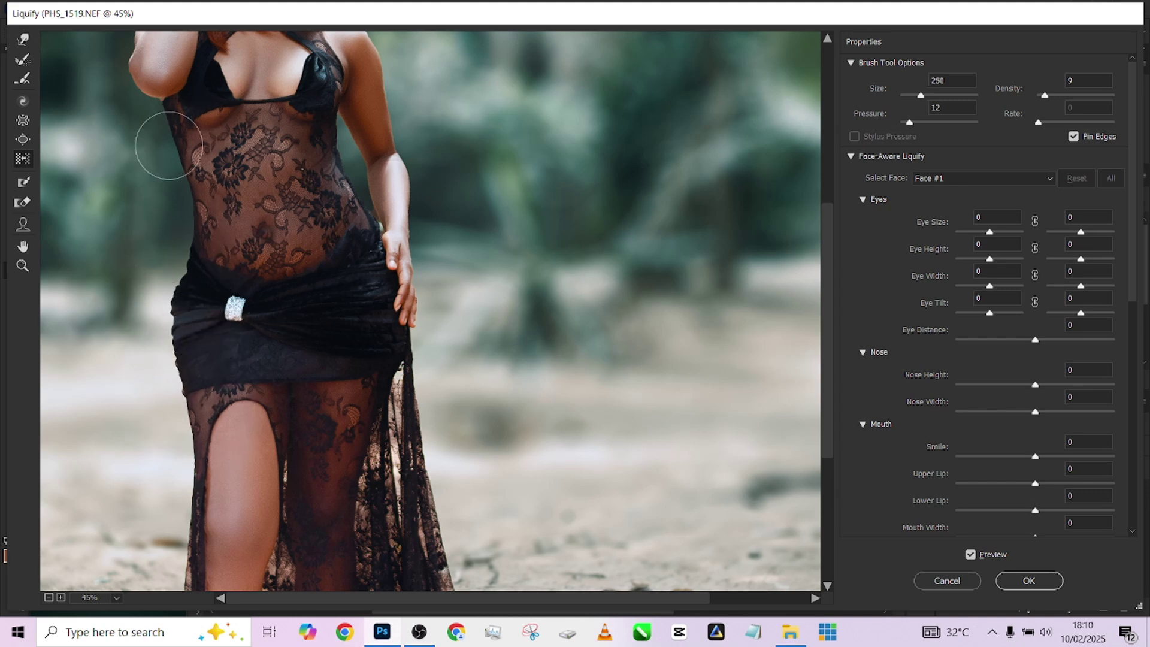
pyautogui.moveTo(183, 171); pyautogui.dragTo(187, 218)
pyautogui.moveTo(360, 136)
pyautogui.mouseDown()
pyautogui.moveTo(341, 178)
pyautogui.moveTo(324, 157)
pyautogui.moveTo(317, 165)
pyautogui.moveTo(314, 191)
pyautogui.moveTo(323, 177)
pyautogui.moveTo(329, 207)
pyautogui.mouseUp()
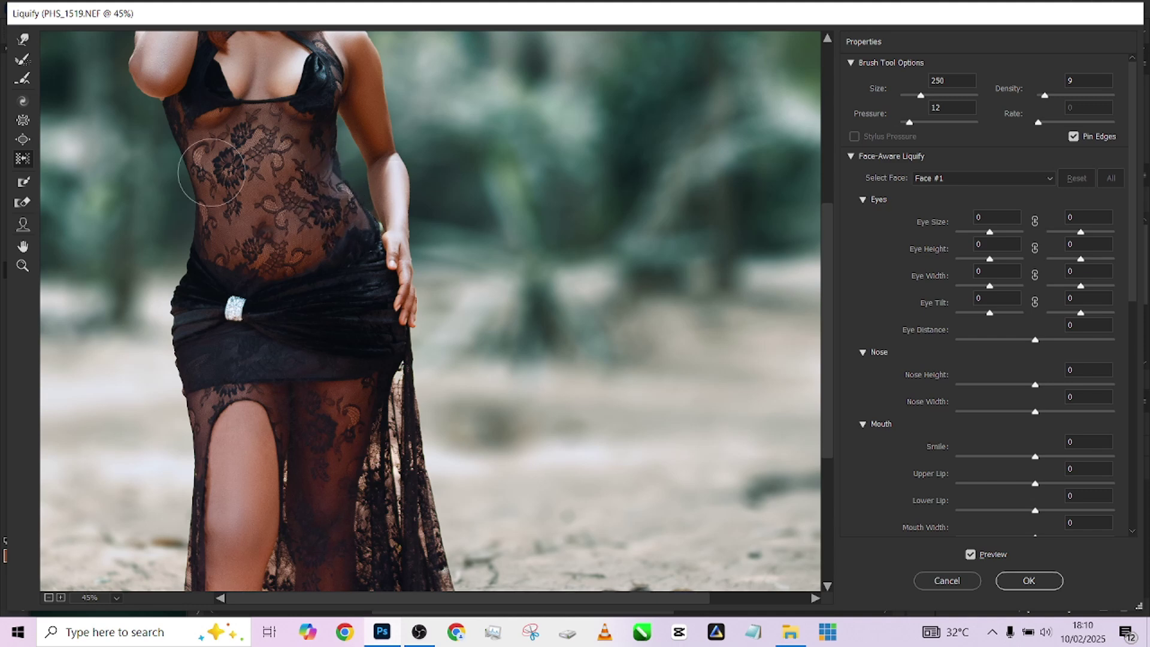
pyautogui.moveTo(372, 249)
pyautogui.mouseDown()
pyautogui.moveTo(342, 234)
pyautogui.moveTo(317, 172)
pyautogui.moveTo(341, 122)
pyautogui.moveTo(334, 180)
pyautogui.moveTo(347, 206)
pyautogui.moveTo(330, 184)
pyautogui.moveTo(354, 201)
pyautogui.moveTo(334, 178)
pyautogui.moveTo(349, 190)
pyautogui.moveTo(329, 155)
pyautogui.mouseUp()
# Reduce the Push Left brush size to 100.
pyautogui.press('[')
pyautogui.press('[')
pyautogui.press('[')
pyautogui.press('[')
pyautogui.press('[')
pyautogui.scroll(-3, 366, 363)
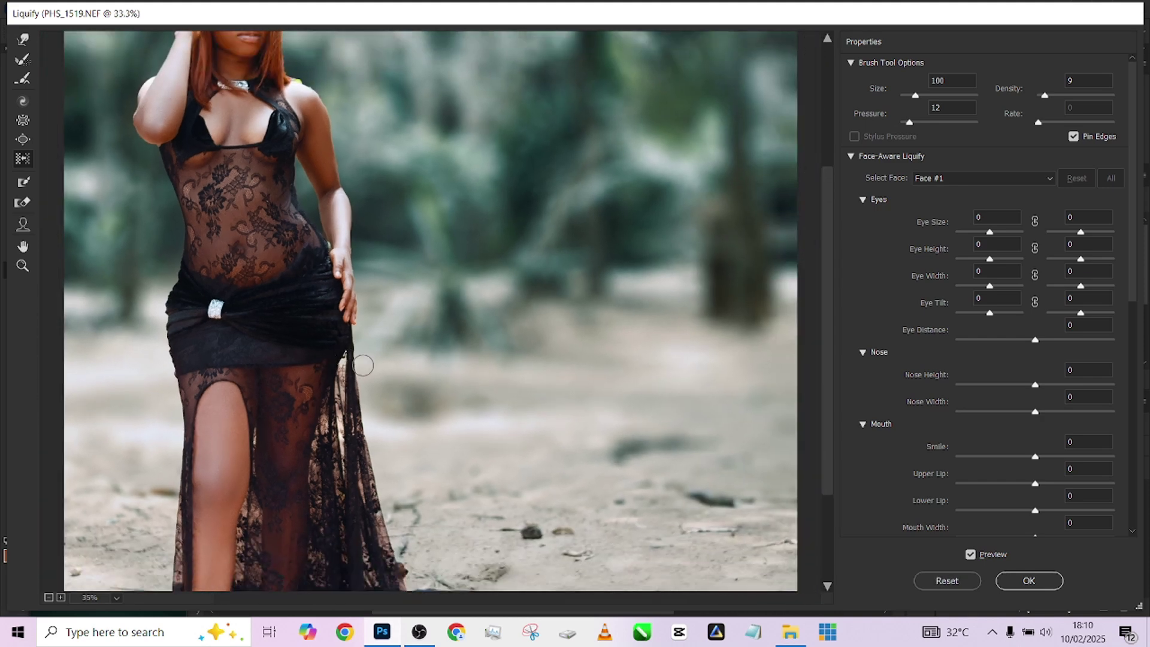
pyautogui.scroll(-2, 366, 363)
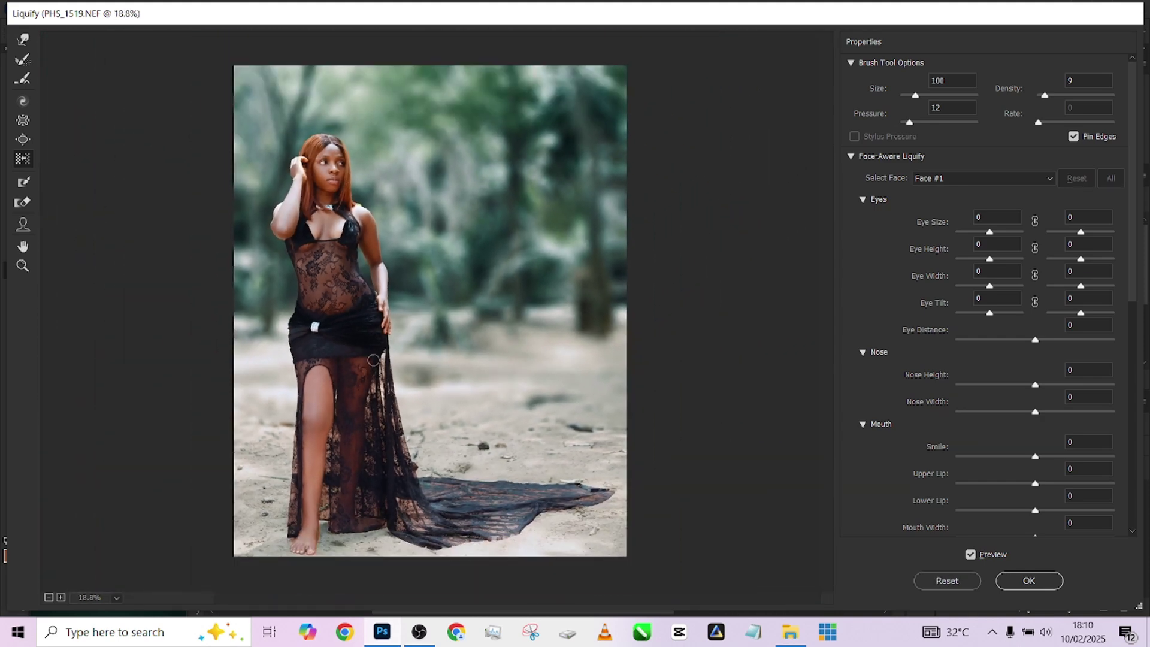
# Compare the reshaped body with the original in the preview and apply the Liquify changes.
pyautogui.click(987, 555)
pyautogui.click(987, 555)
pyautogui.click(987, 555)
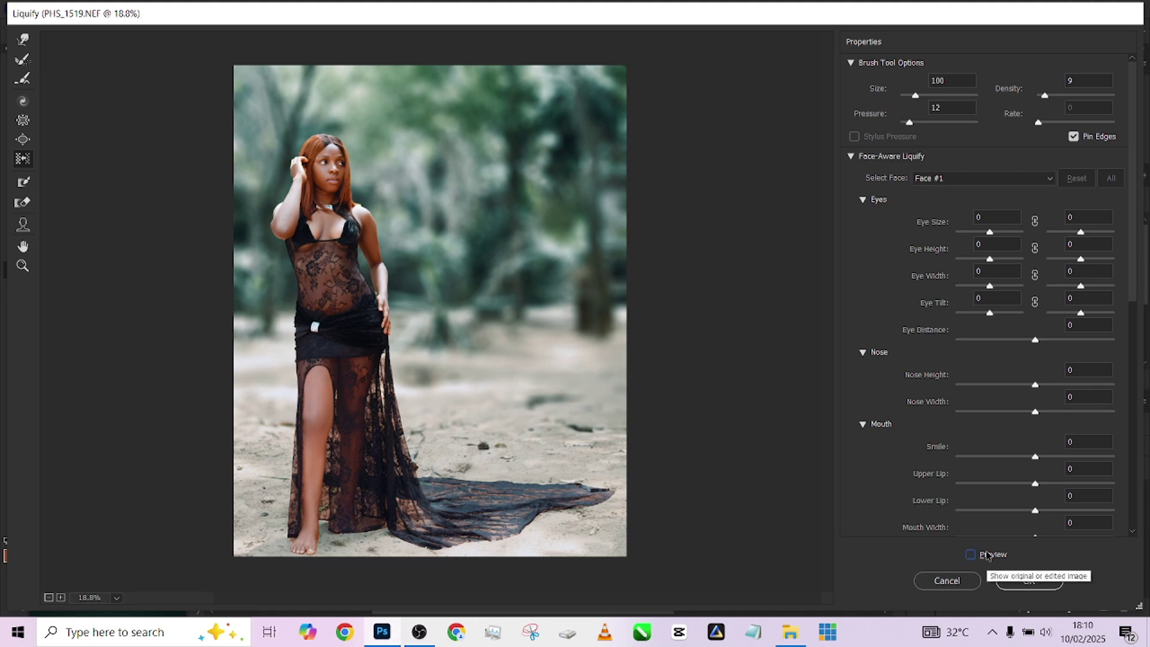
pyautogui.click(987, 556)
pyautogui.click(1030, 580)
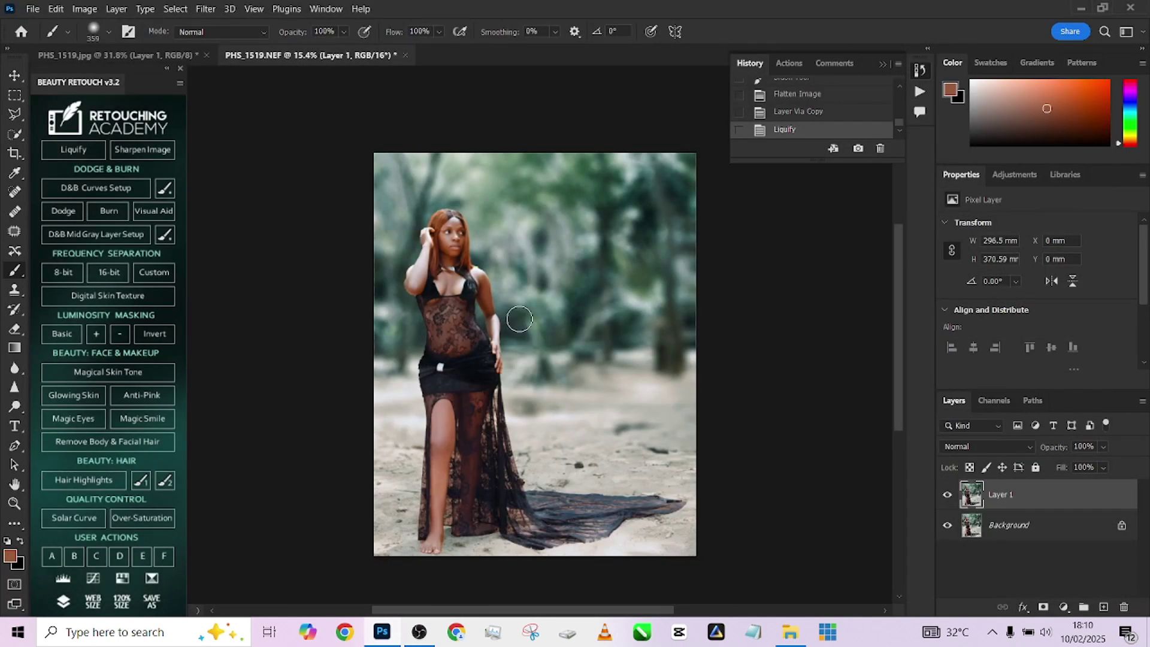
# Run the Done4U Retouch action on the liquified layer with a Gaussian Blur radius of 2 pixels.
pyautogui.click(796, 64)
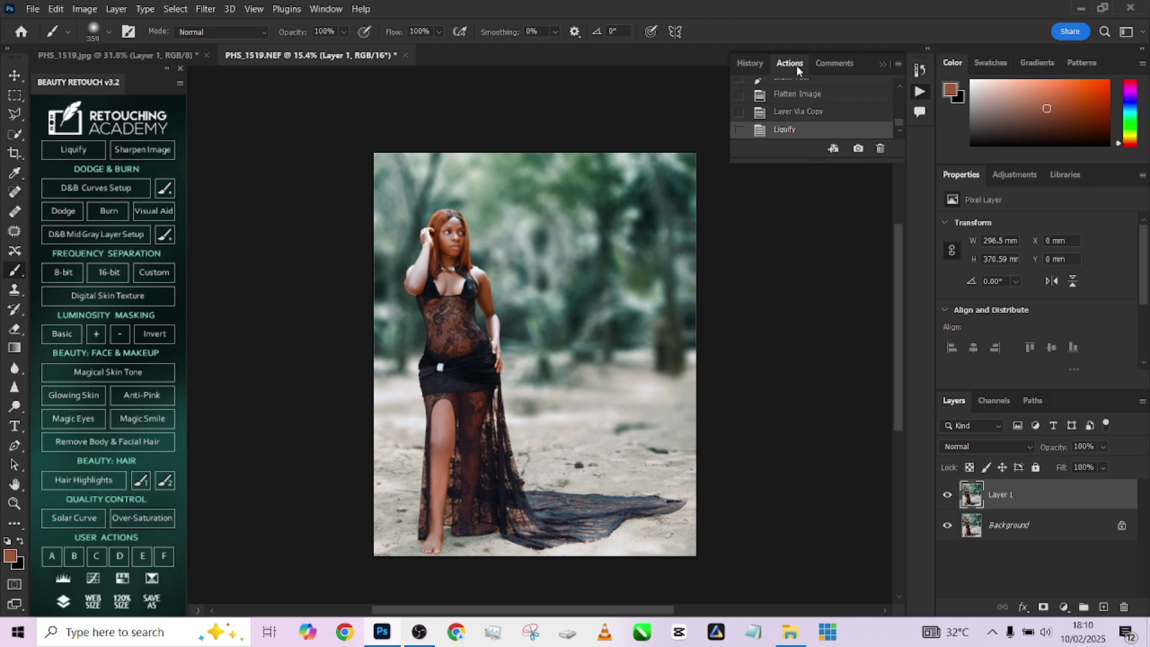
pyautogui.moveTo(811, 160); pyautogui.dragTo(832, 319)
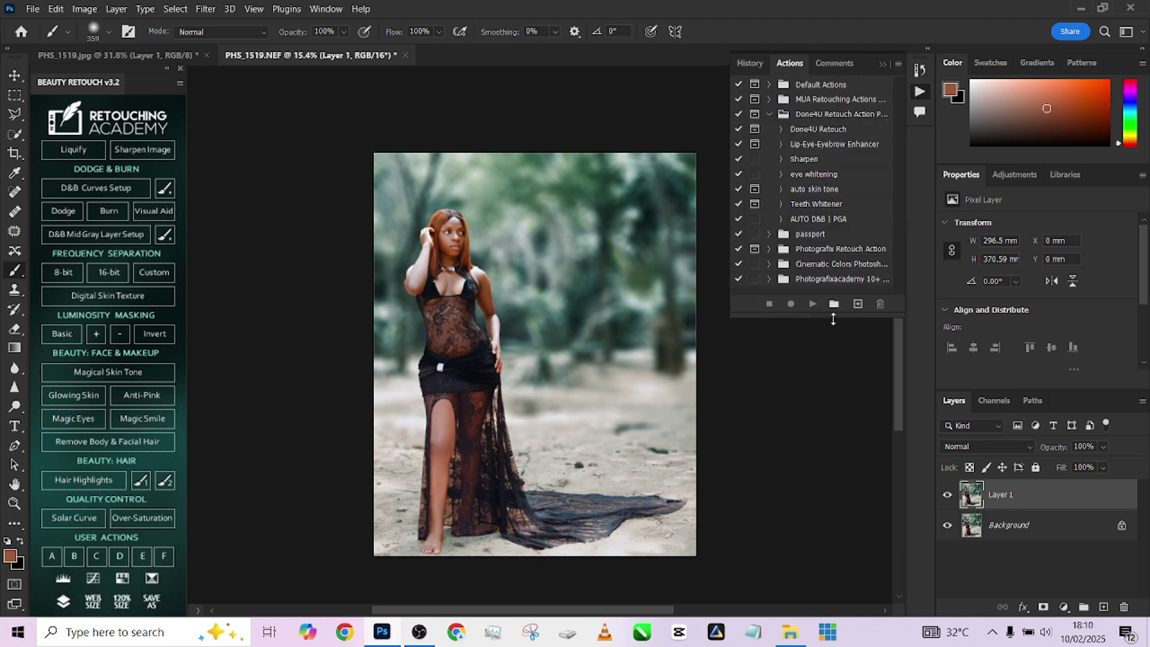
pyautogui.scroll(3, 596, 314)
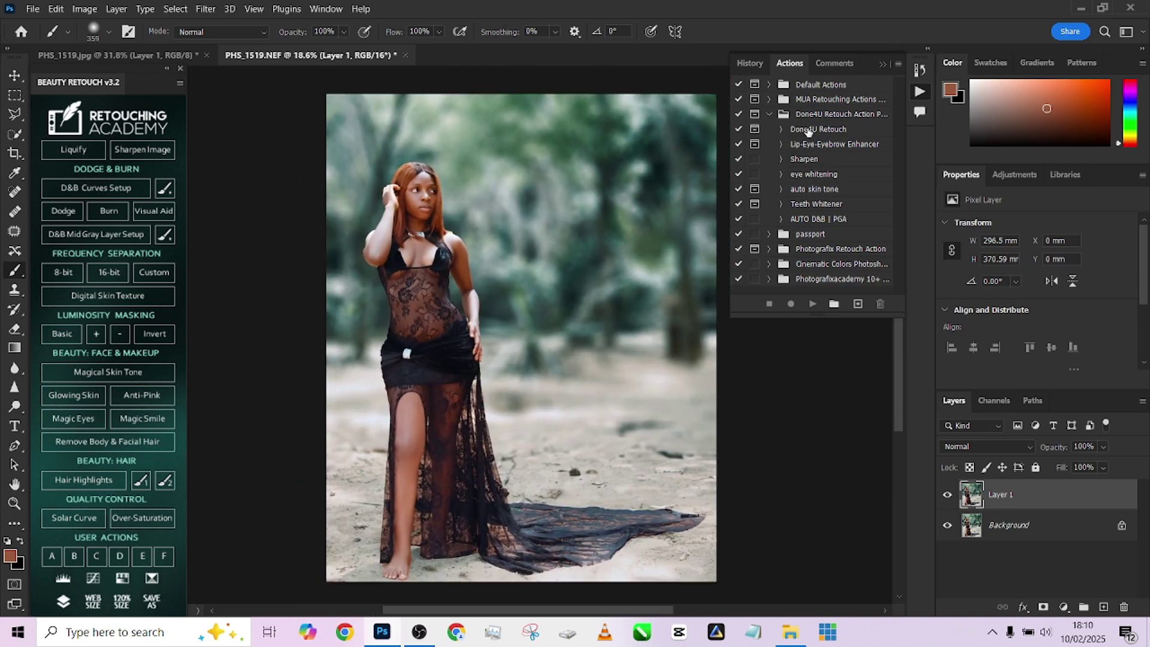
pyautogui.click(810, 133)
pyautogui.click(812, 304)
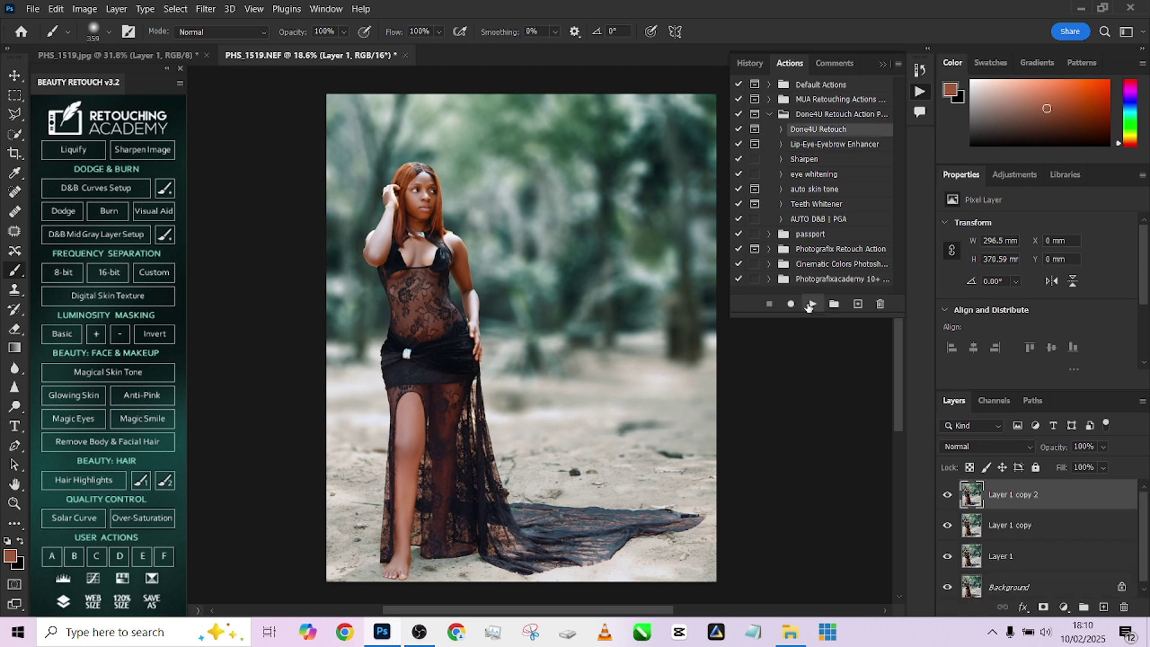
pyautogui.write('2')
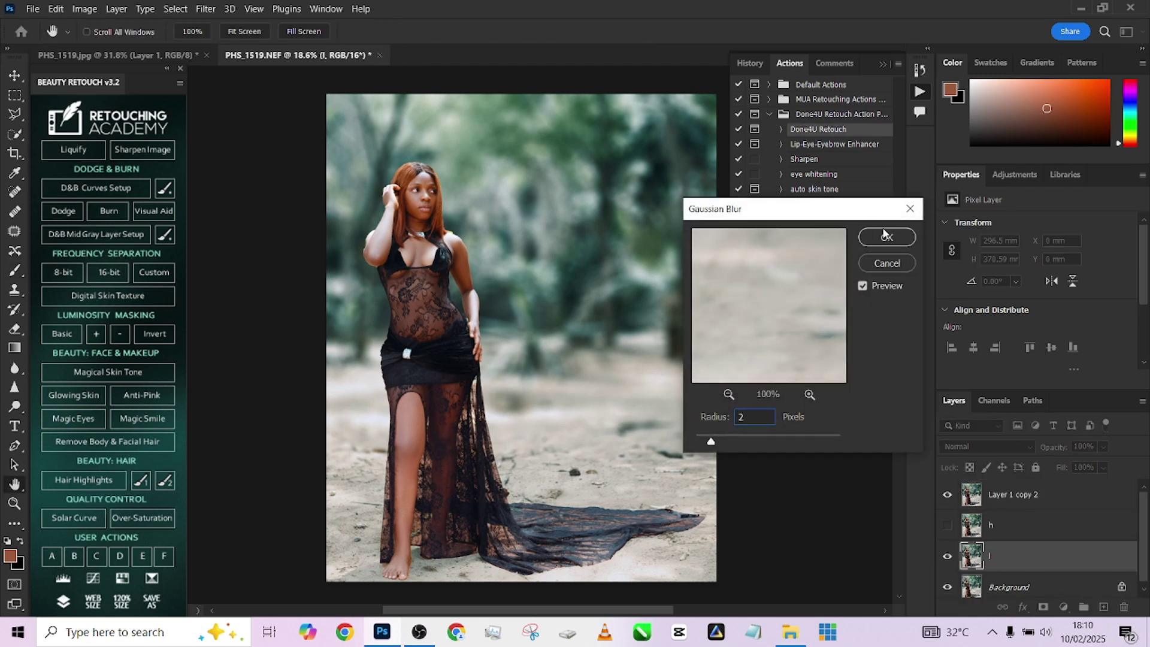
pyautogui.click(885, 238)
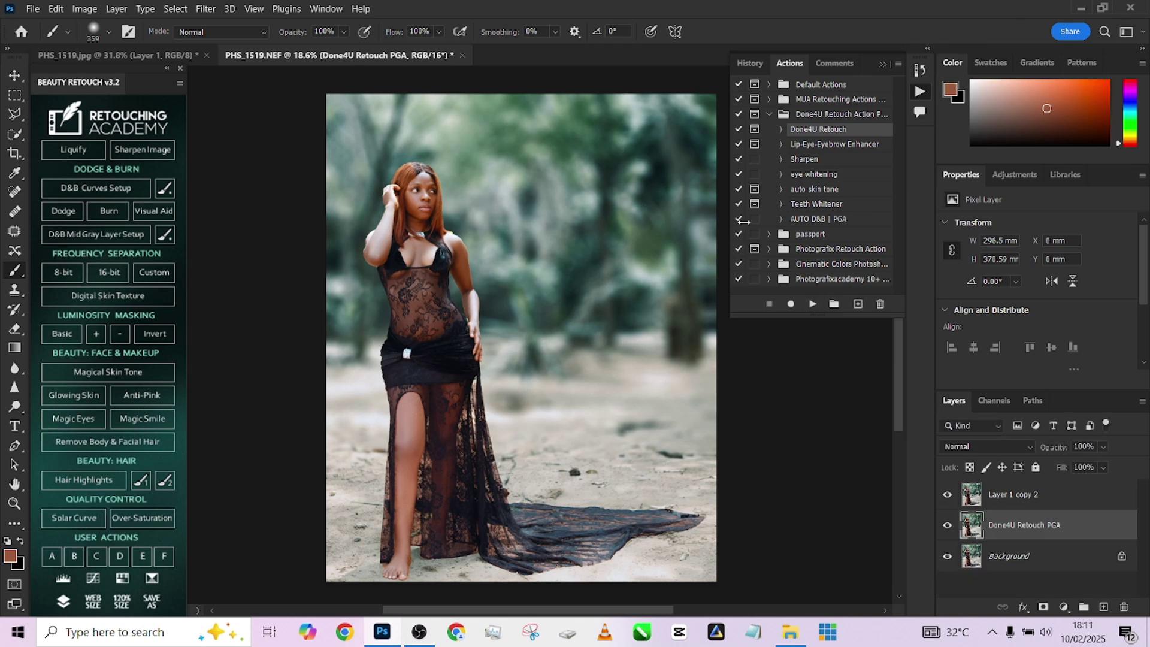
# Compare the image with and without the Layer 1 copy 2 and Done4U Retouch PGA layers.
pyautogui.scroll(-1, 598, 382)
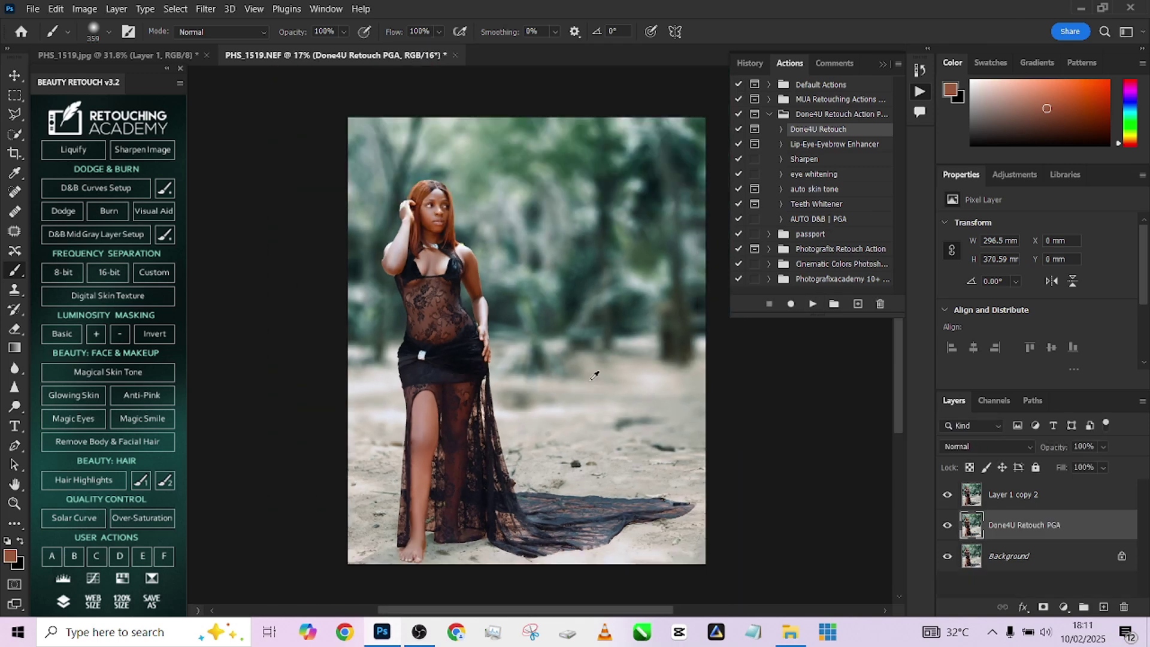
pyautogui.scroll(1, 595, 375)
pyautogui.click(946, 496)
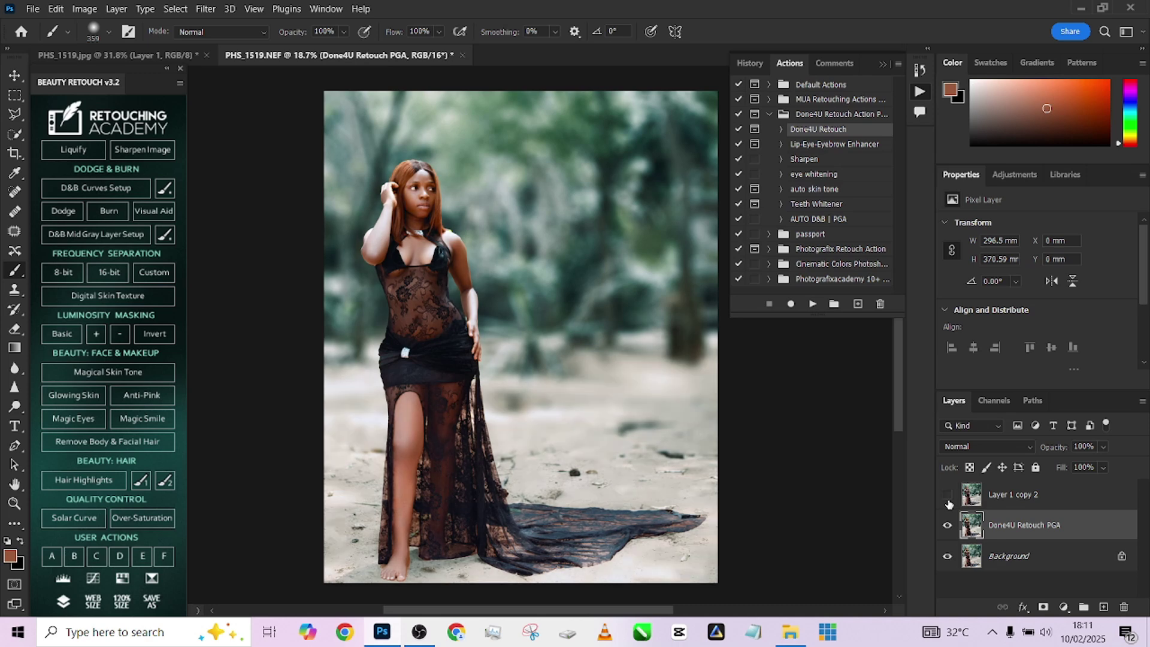
pyautogui.click(947, 495)
pyautogui.click(947, 496)
pyautogui.click(948, 495)
pyautogui.click(948, 496)
pyautogui.click(948, 496)
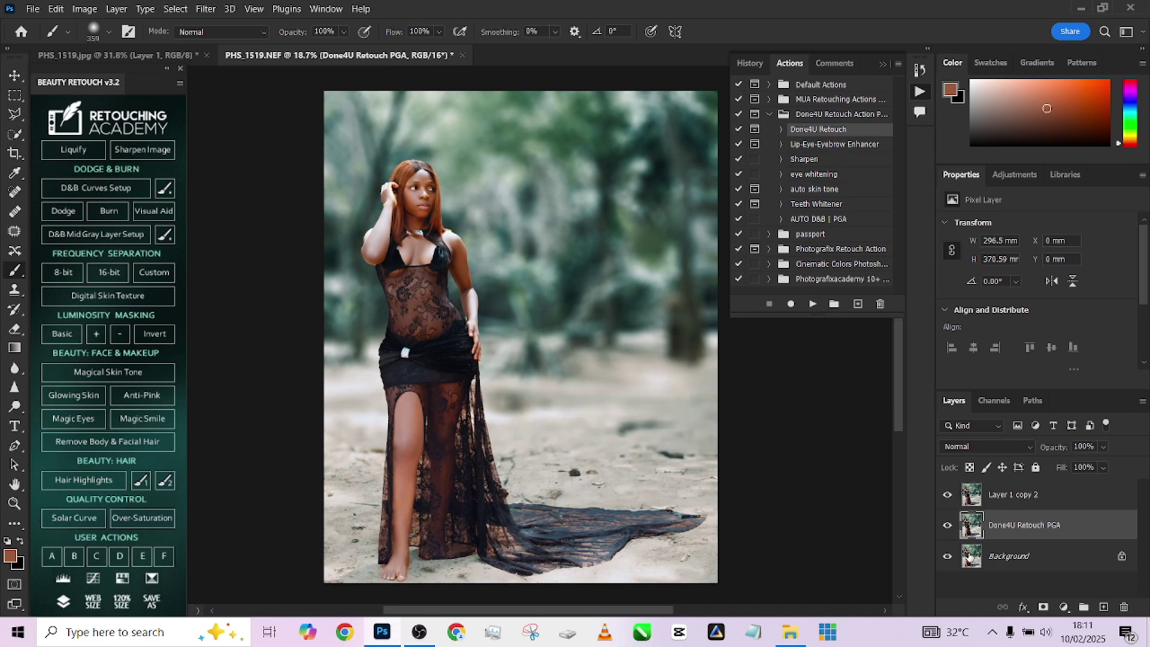
pyautogui.click(947, 527)
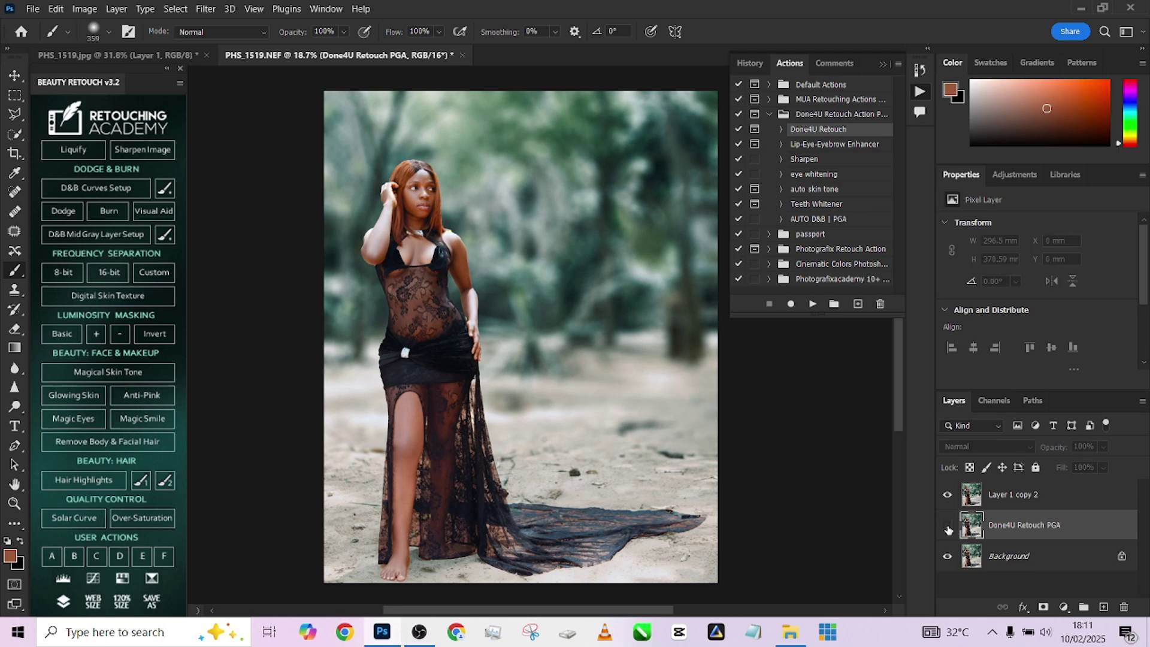
pyautogui.click(947, 526)
# Check the image once more with Layer 1 copy 2 hidden and shown, and flatten all layers.
pyautogui.click(947, 497)
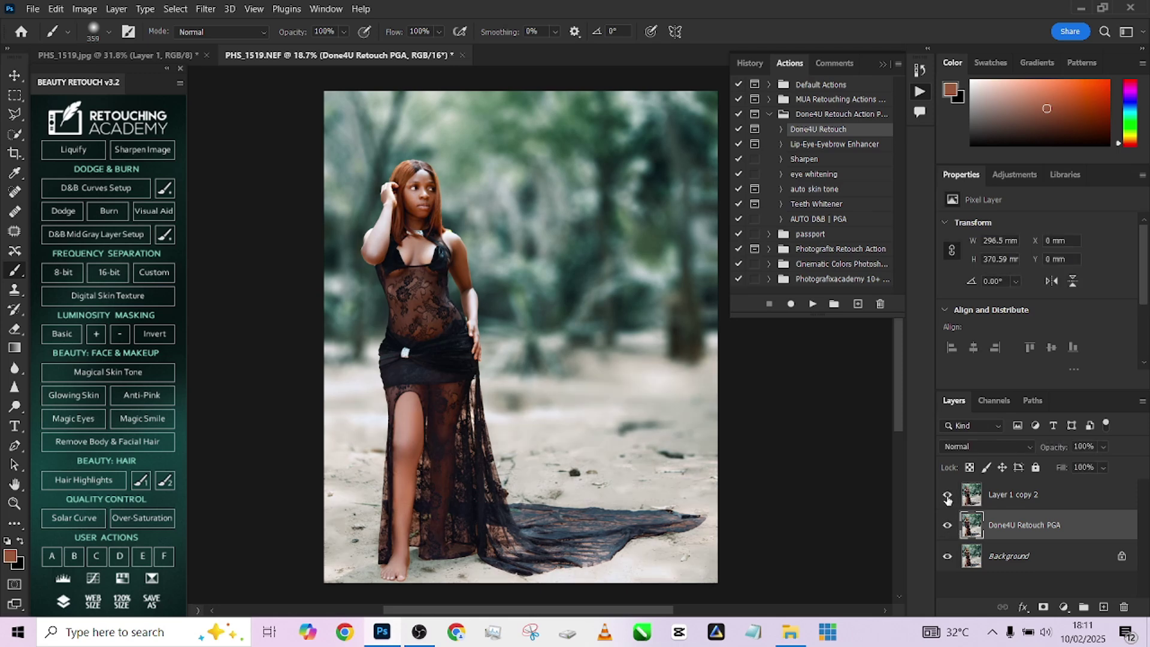
pyautogui.click(948, 497)
pyautogui.click(947, 497)
pyautogui.click(948, 497)
pyautogui.rightClick(1007, 563)
pyautogui.click(1024, 520)
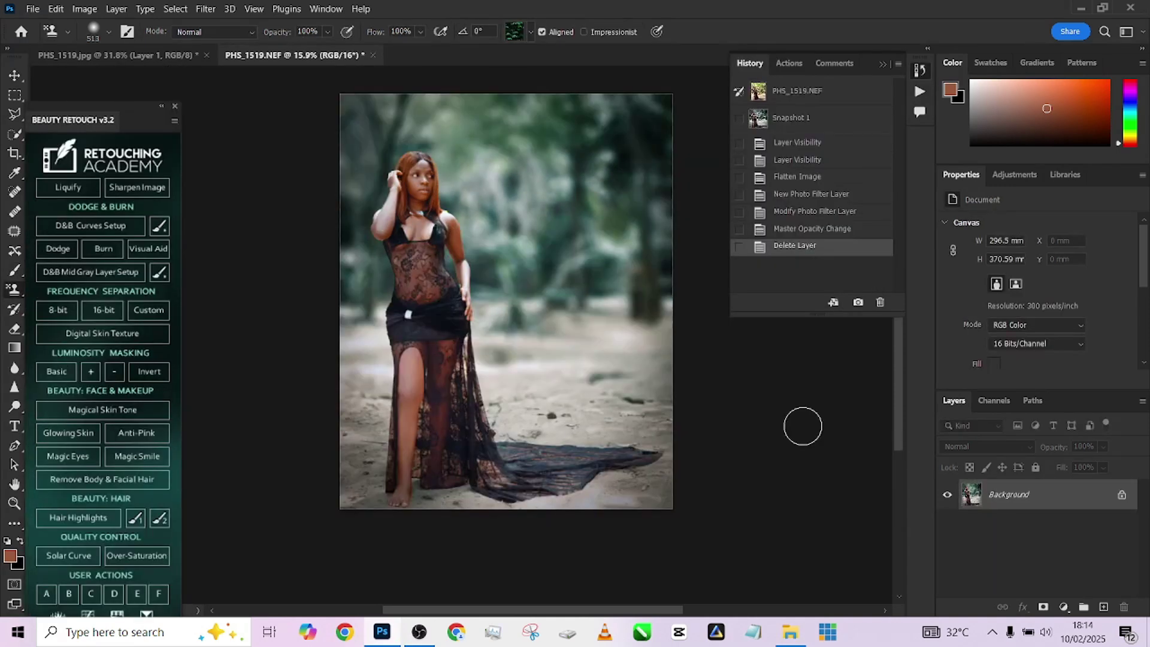
# Darken the image edges in the Camera Raw Filter with Vignetting at -41.
pyautogui.click(205, 9)
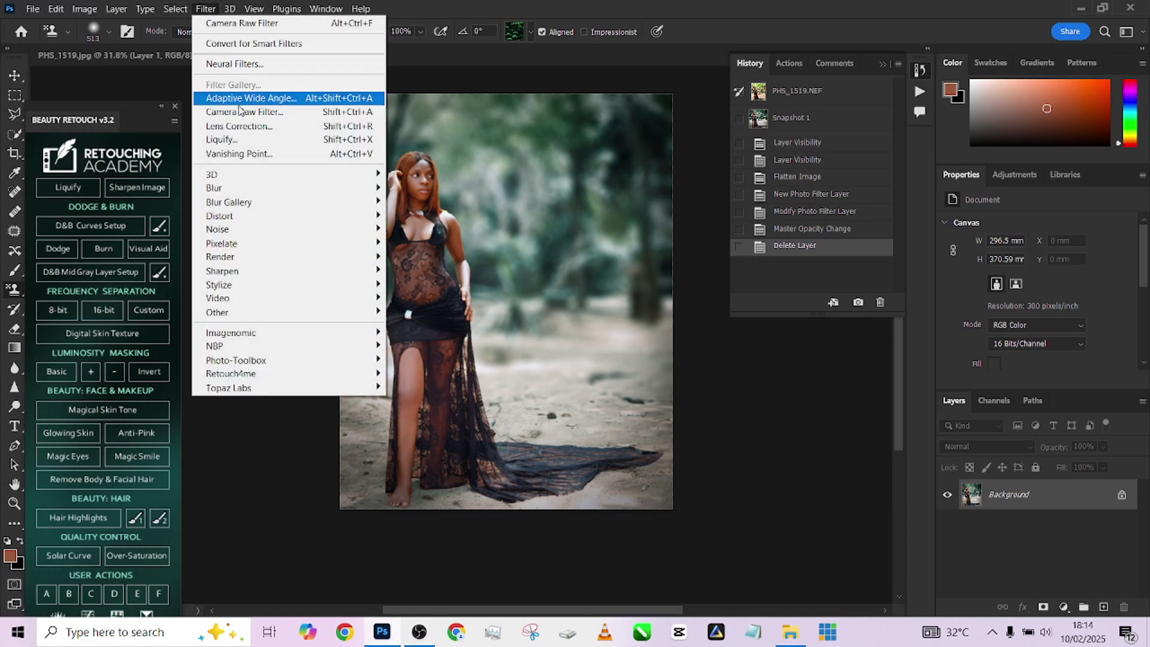
pyautogui.click(239, 112)
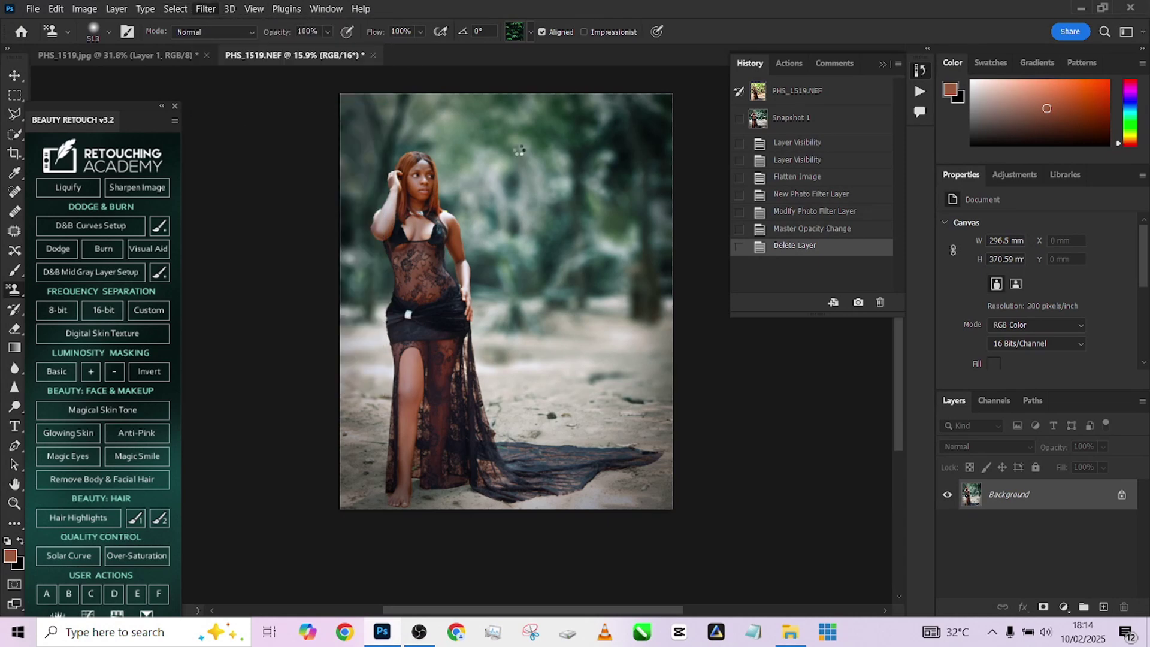
pyautogui.scroll(-5, 967, 466)
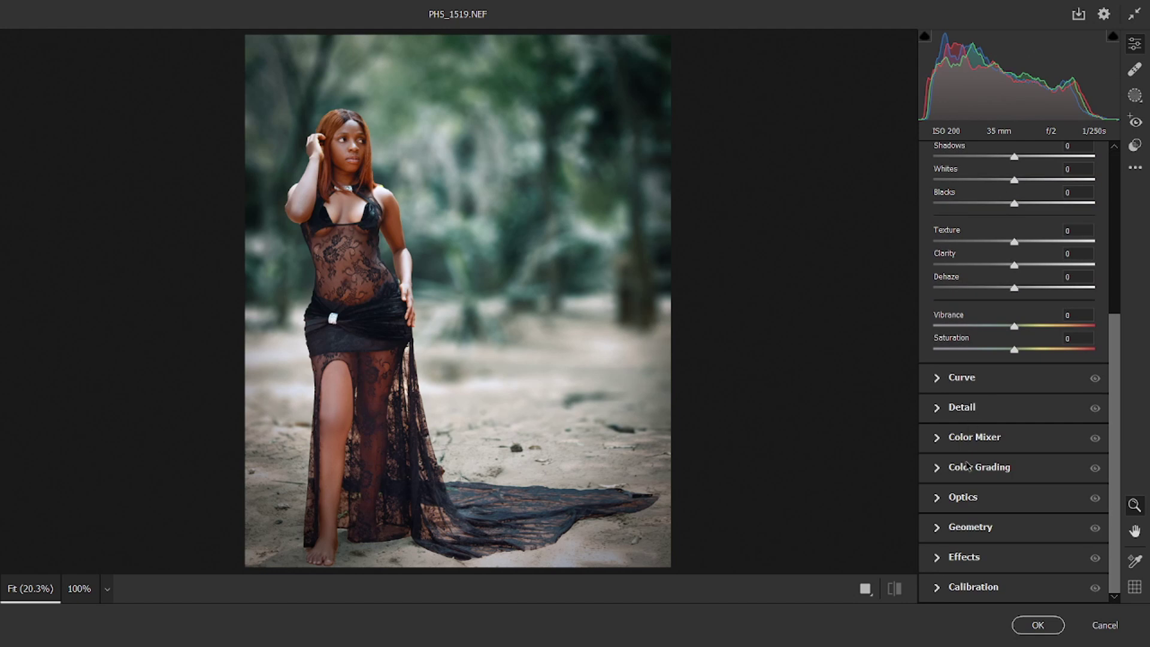
pyautogui.click(939, 558)
pyautogui.moveTo(1013, 434); pyautogui.dragTo(982, 437)
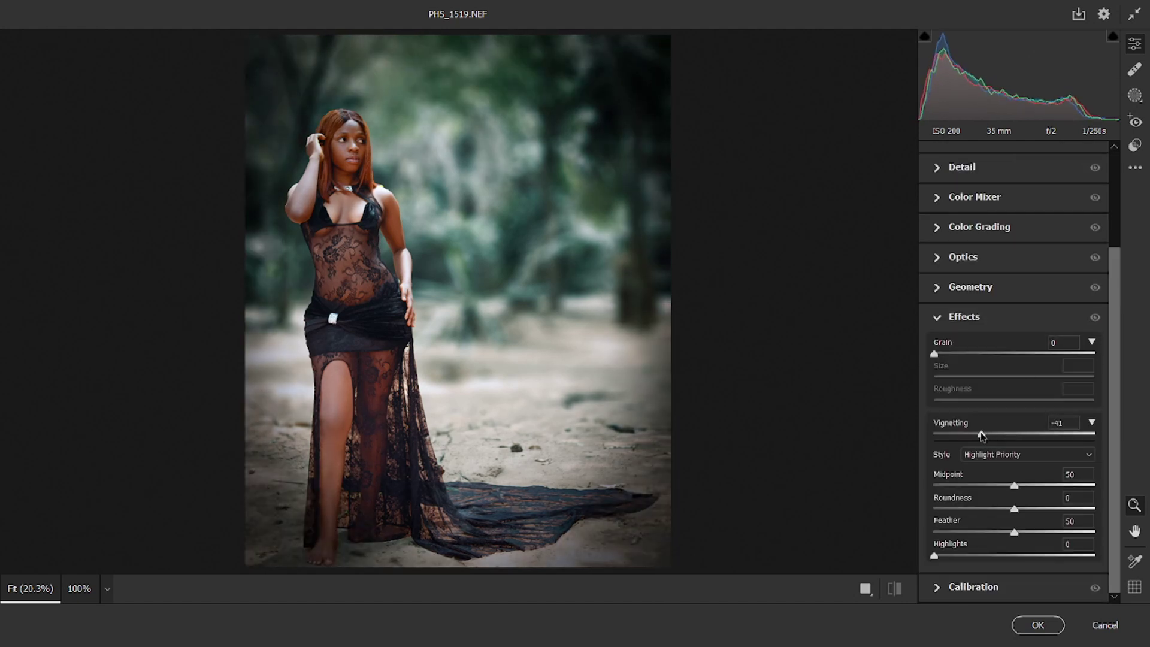
# Set Shadows to +21, Highlights to +10 and Exposure to +0.25, and apply the Camera Raw Filter.
pyautogui.scroll(3, 981, 435)
pyautogui.click(985, 229)
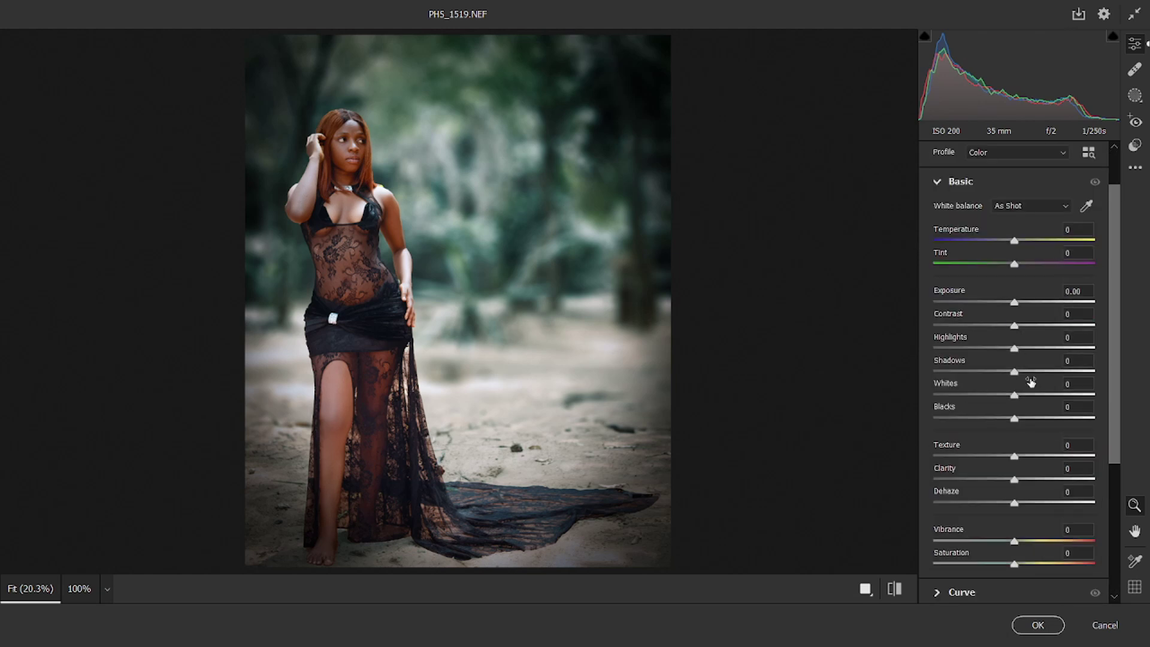
pyautogui.click(1031, 371)
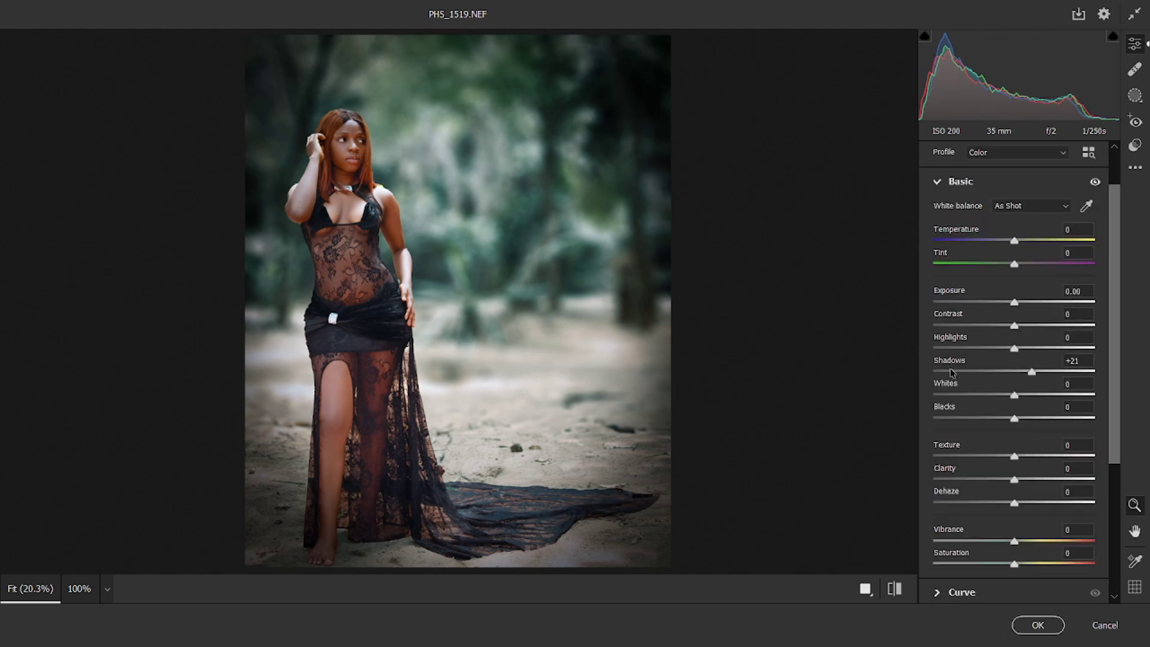
pyautogui.moveTo(1030, 348)
pyautogui.mouseDown()
pyautogui.moveTo(1054, 350)
pyautogui.moveTo(1023, 349)
pyautogui.mouseUp()
pyautogui.click(1018, 302)
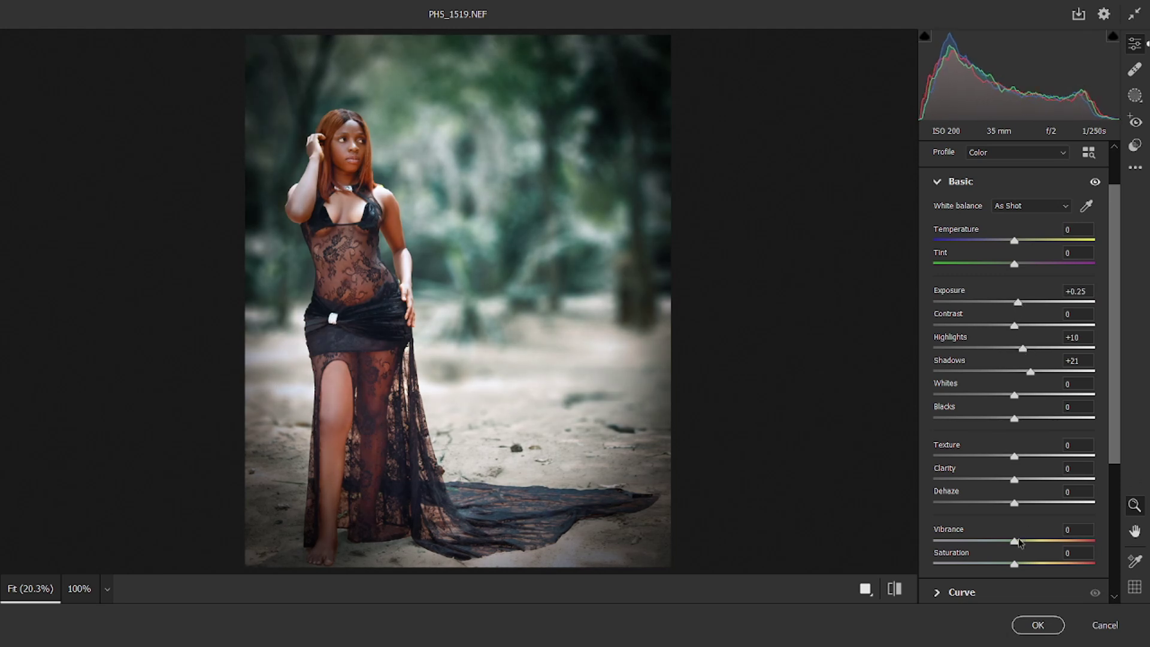
pyautogui.click(1037, 624)
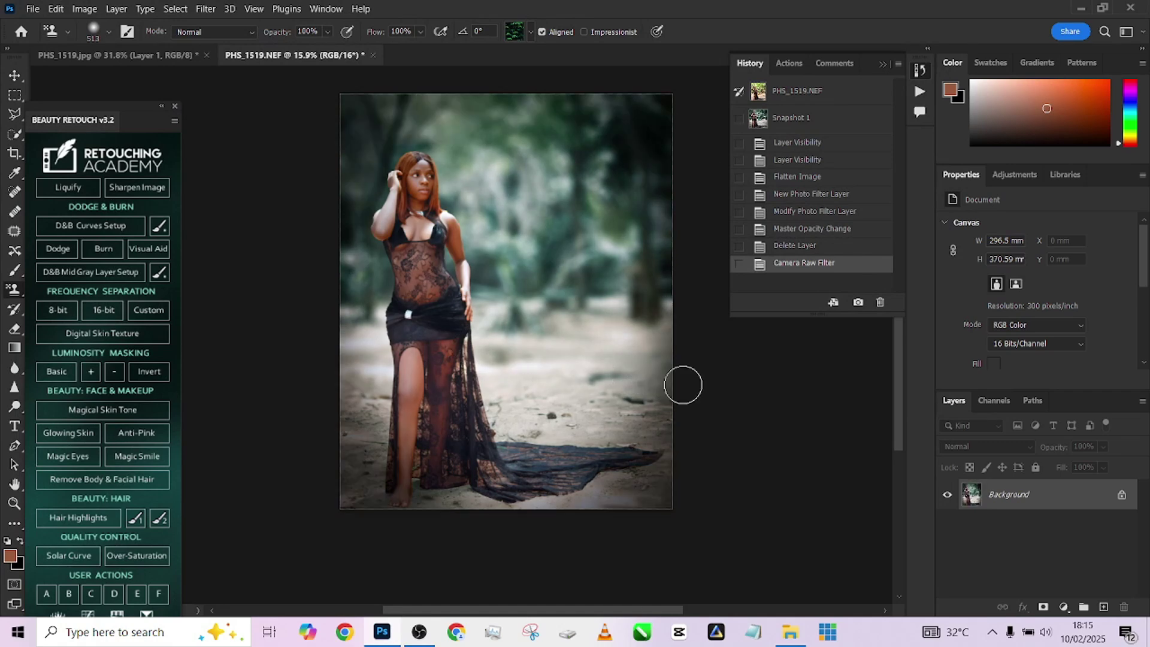
# Add a Photo Filter adjustment layer using Cooling Filter (80) and lower the layer's opacity to 73%.
pyautogui.click(1064, 607)
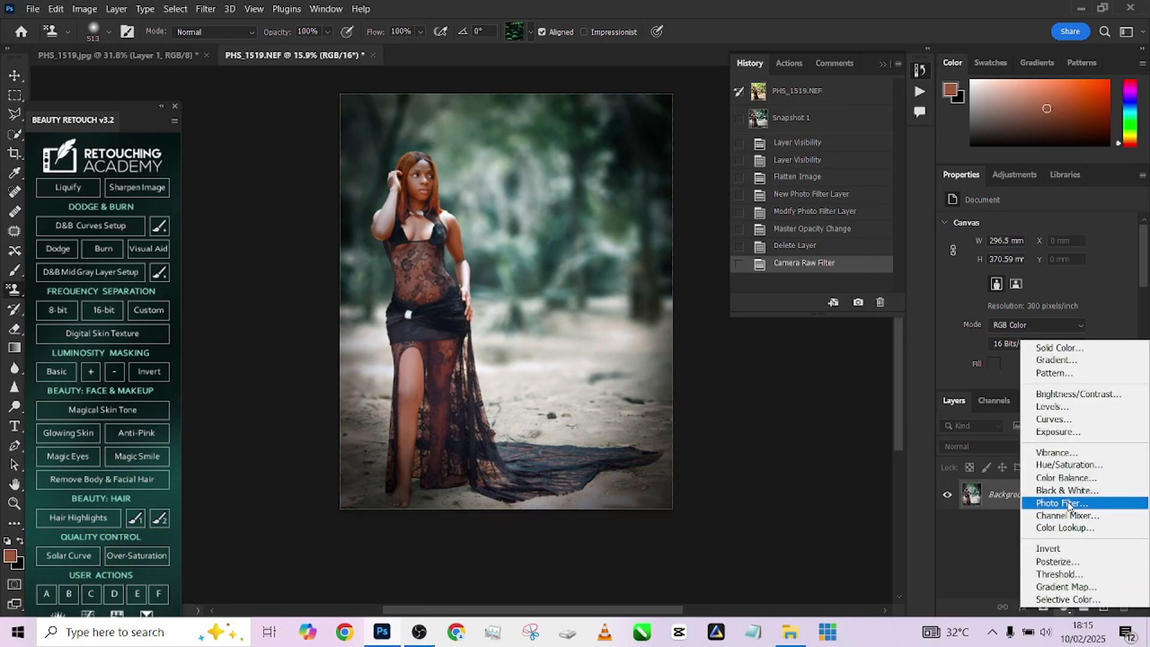
pyautogui.click(1069, 505)
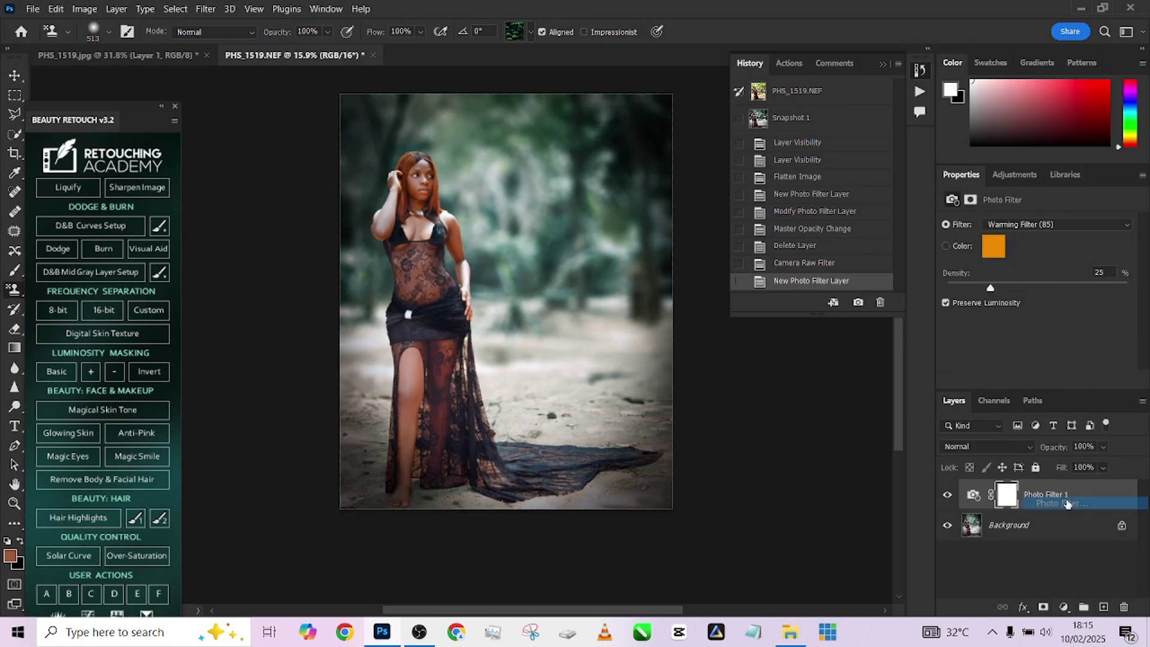
pyautogui.click(1028, 225)
pyautogui.click(1027, 264)
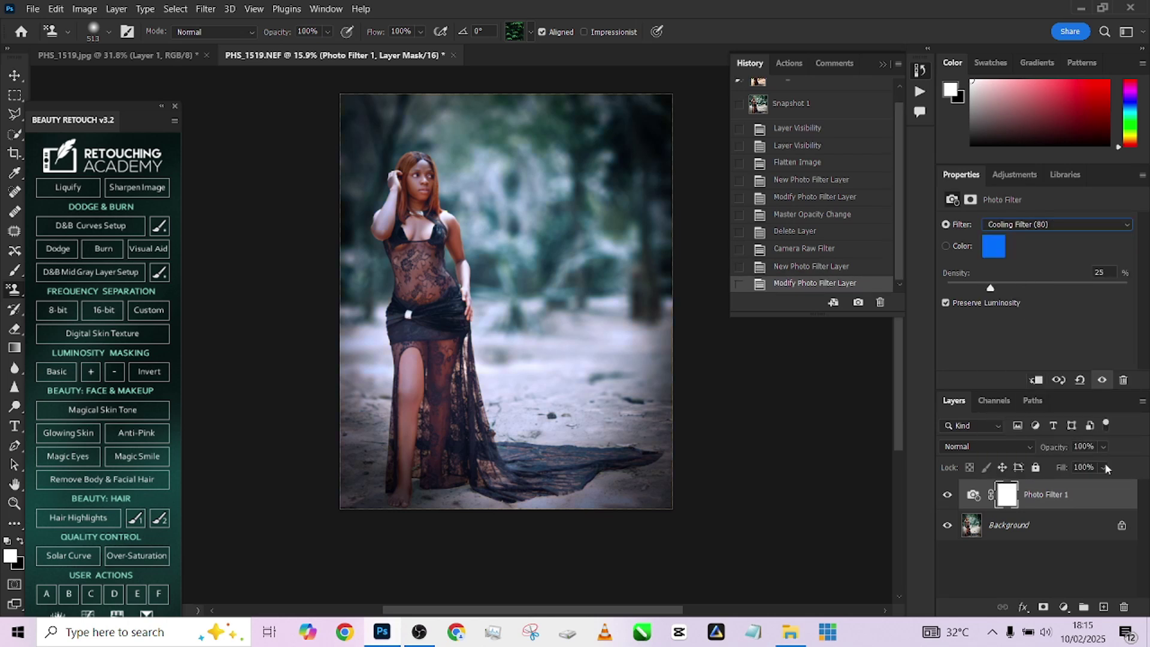
pyautogui.click(1102, 447)
pyautogui.moveTo(1113, 464); pyautogui.dragTo(1100, 464)
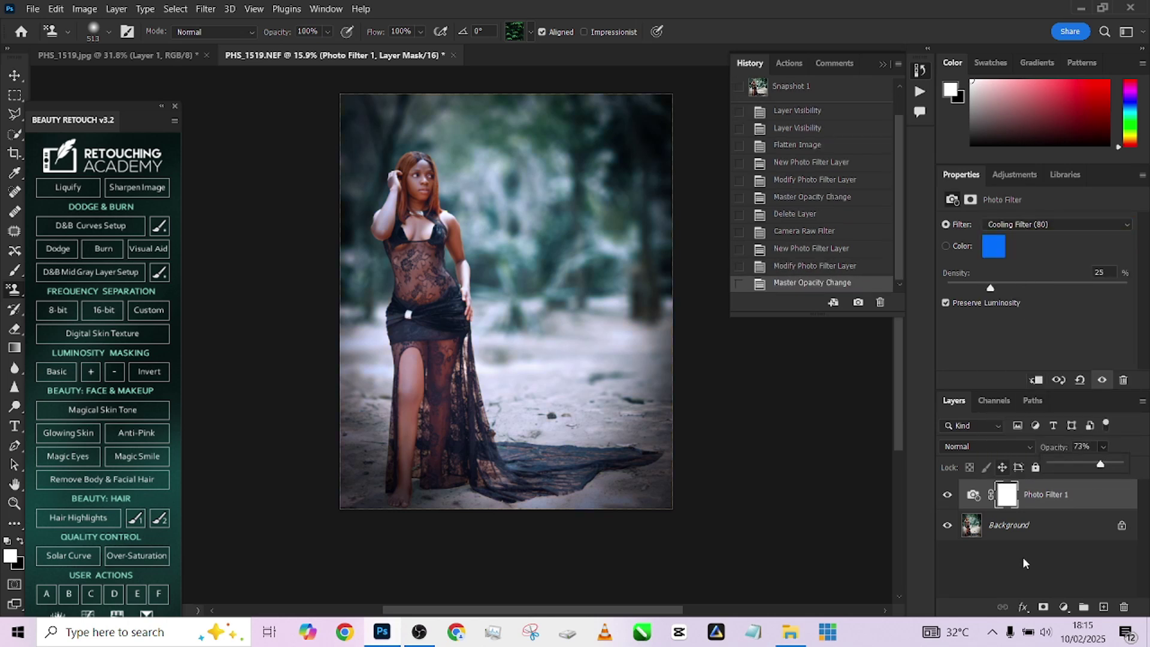
# Add a Curves adjustment layer with slightly raised midtones and invert its mask to black.
pyautogui.click(1063, 607)
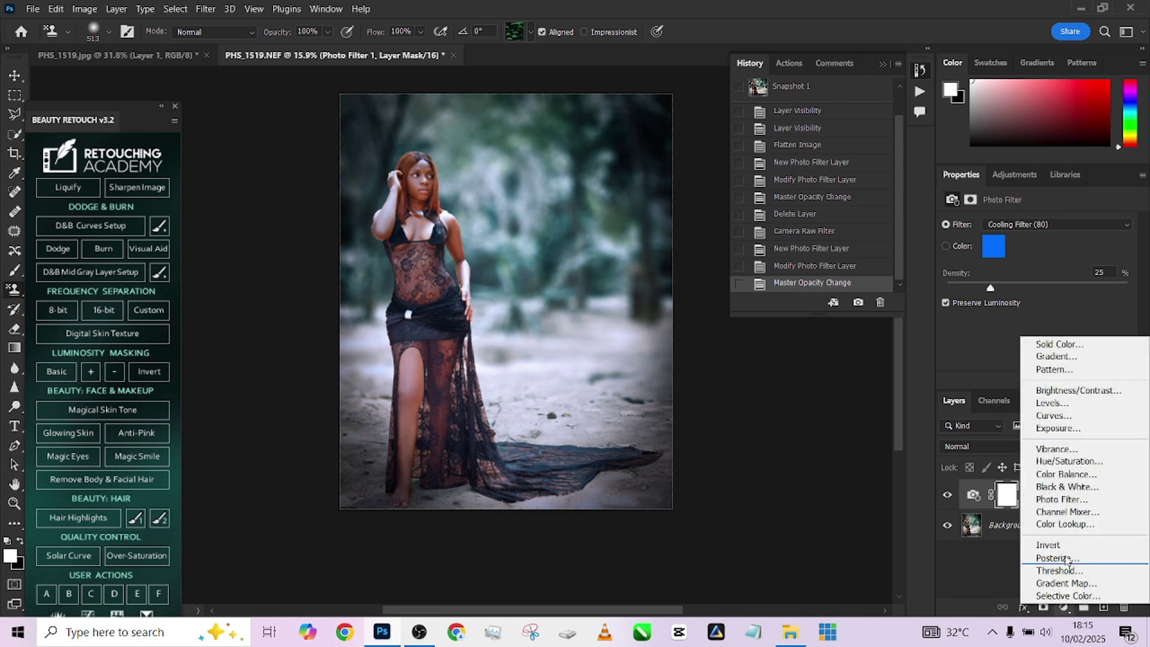
pyautogui.click(1047, 416)
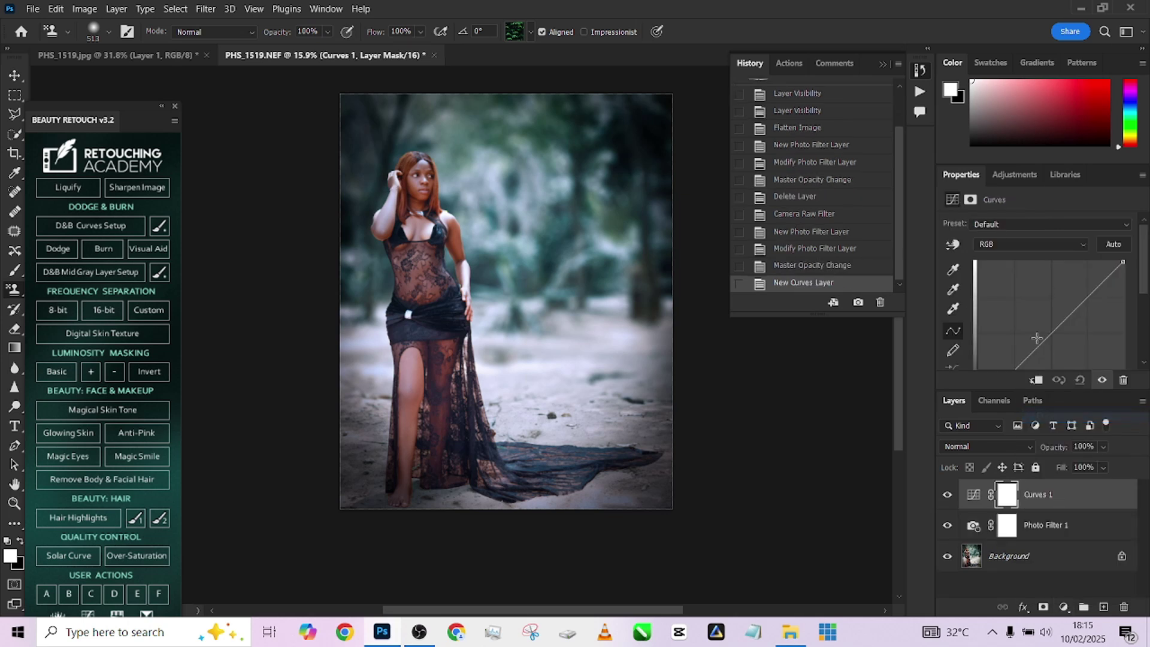
pyautogui.moveTo(1039, 332); pyautogui.dragTo(1038, 339)
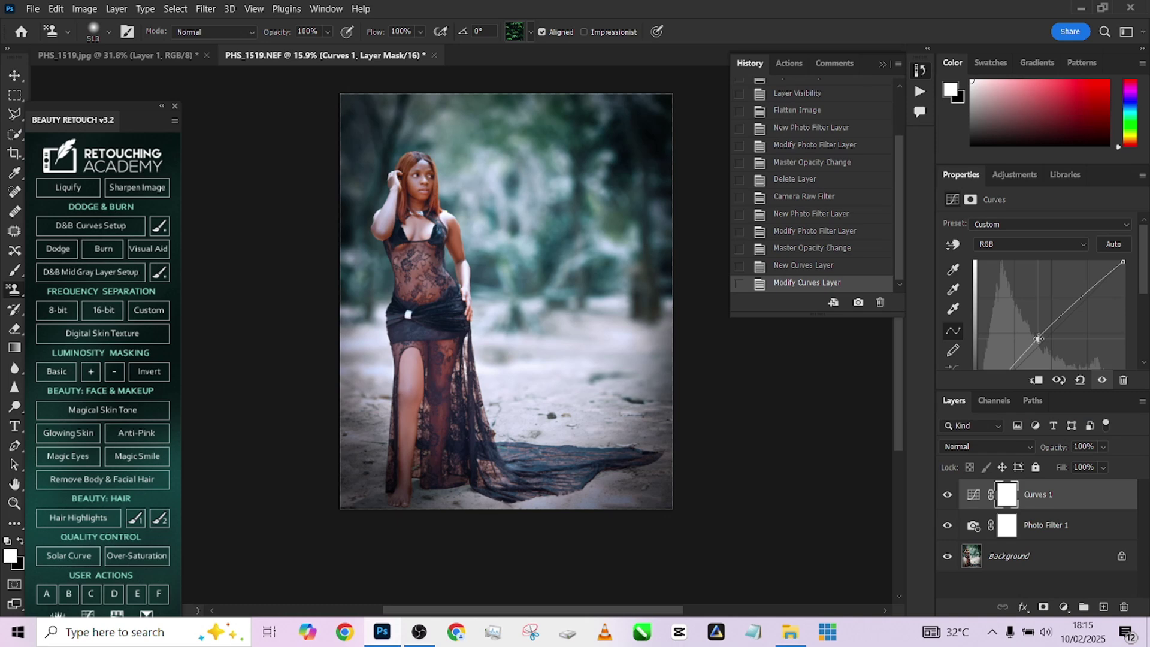
pyautogui.hotkey('ctrl', 'i')
# Paint white on the Curves mask with the Brush tool over the subject's face and raised arm.
pyautogui.press('b')
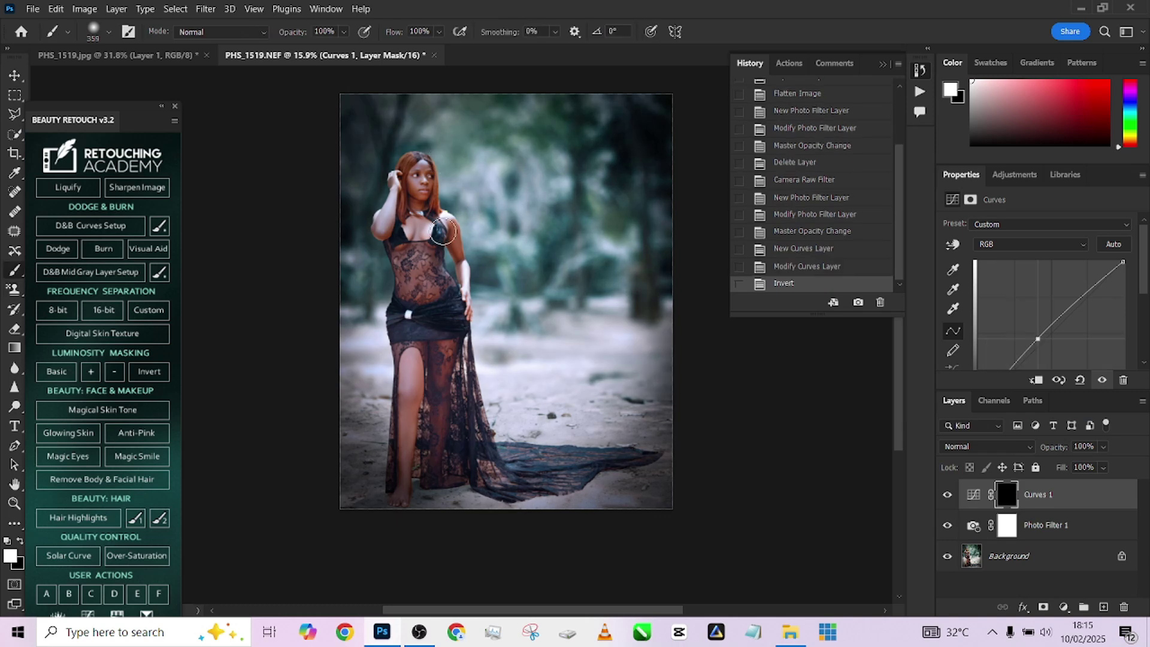
pyautogui.scroll(3, 450, 226)
pyautogui.scroll(1, 449, 227)
pyautogui.moveTo(431, 252)
pyautogui.mouseDown()
pyautogui.moveTo(455, 264)
pyautogui.moveTo(445, 247)
pyautogui.moveTo(452, 273)
pyautogui.moveTo(434, 278)
pyautogui.mouseUp()
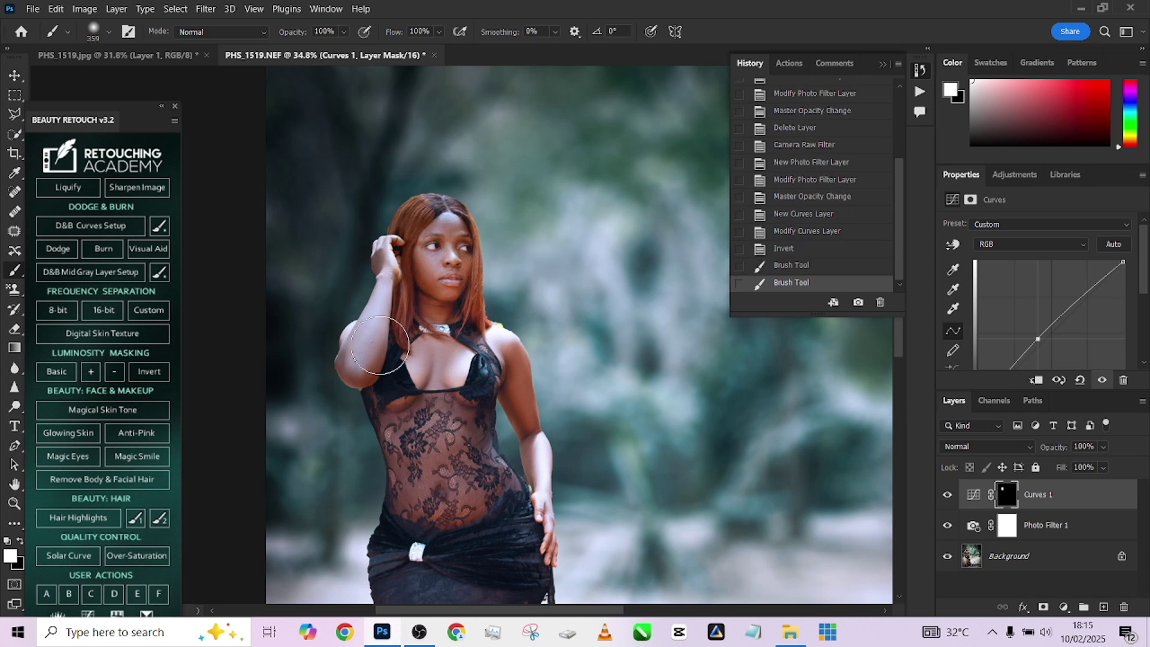
pyautogui.moveTo(392, 333); pyautogui.dragTo(395, 335)
# Flatten the image and compare the result with the PHS_1519.jpg document.
pyautogui.scroll(-5, 395, 336)
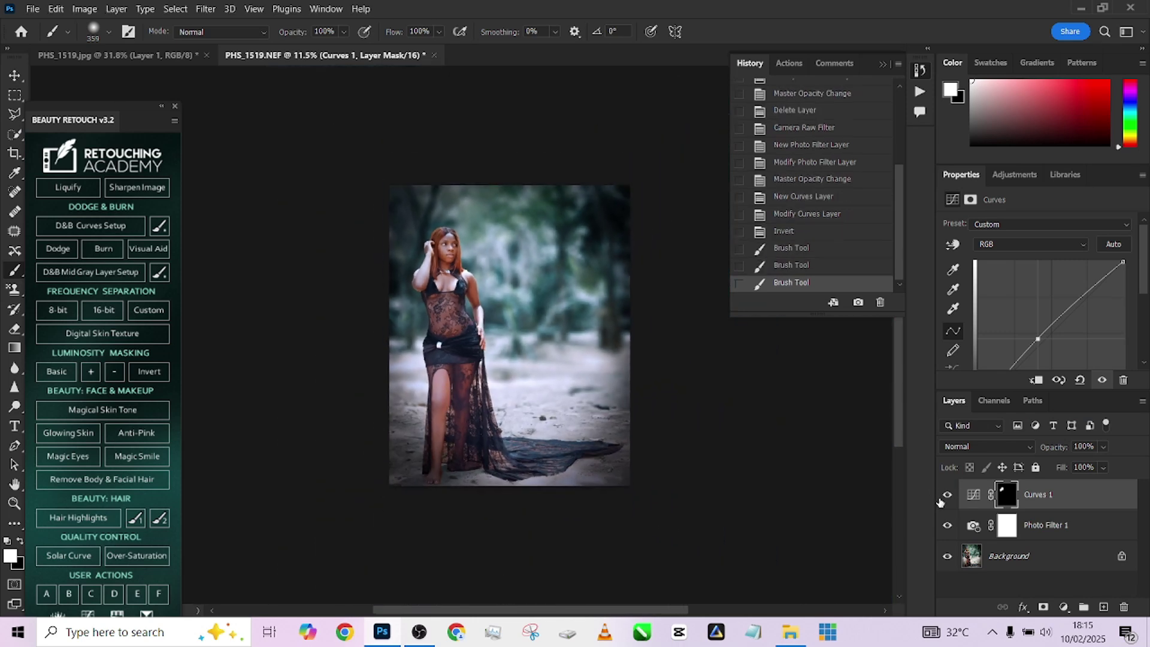
pyautogui.rightClick(1051, 557)
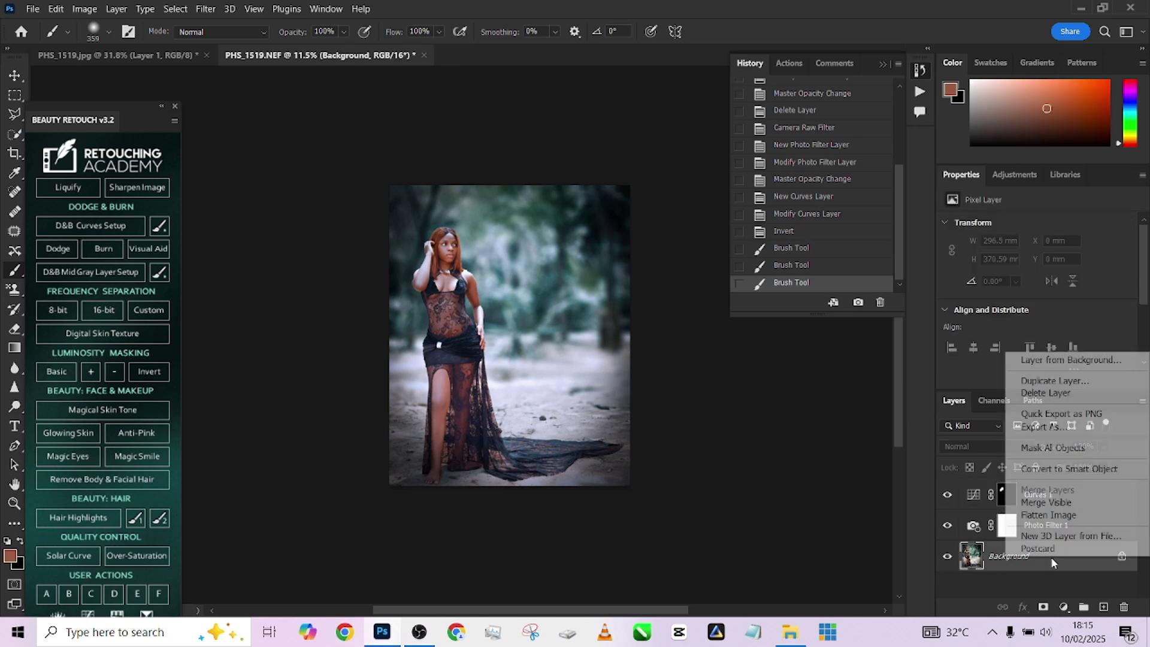
pyautogui.click(1042, 514)
pyautogui.click(137, 56)
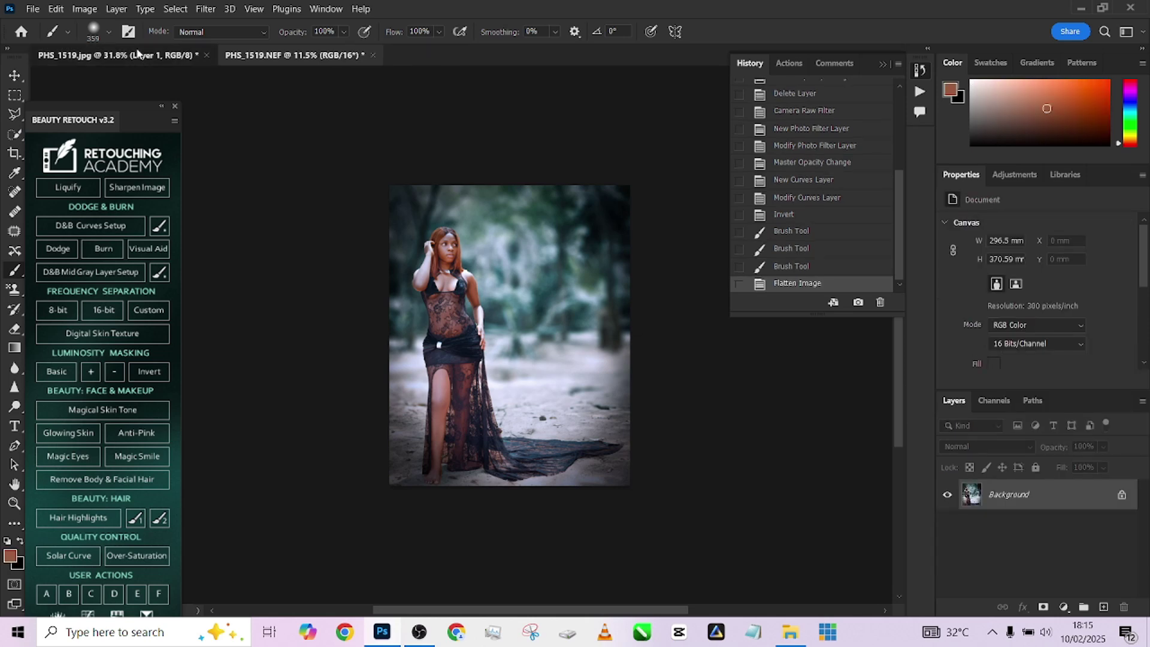
pyautogui.click(268, 54)
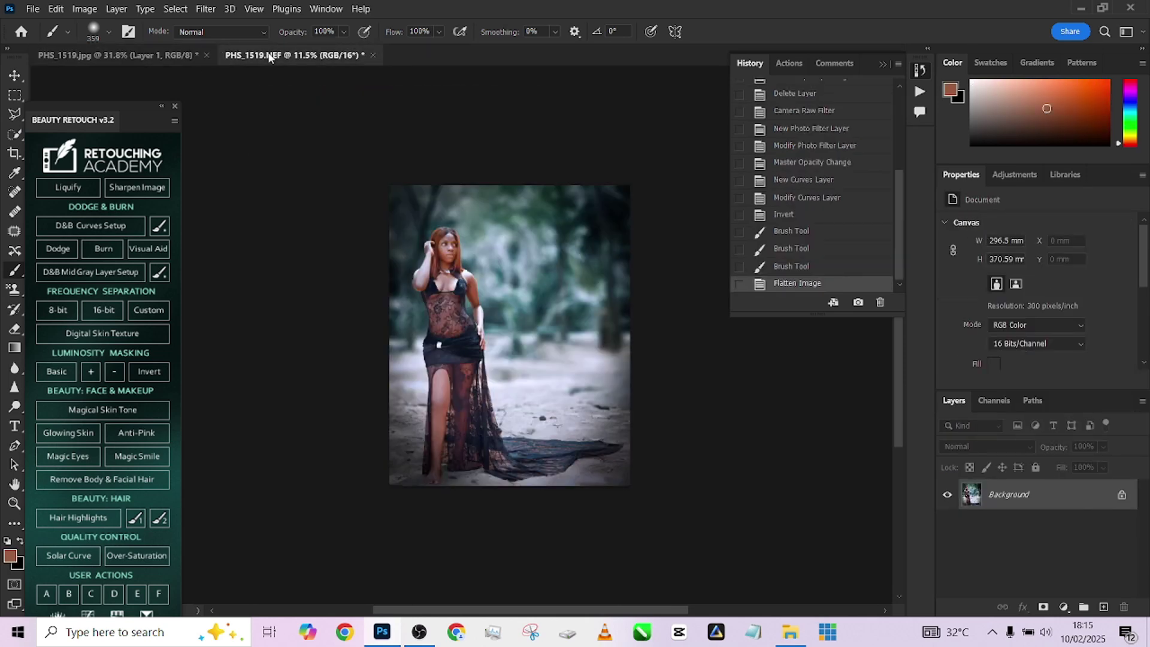
pyautogui.scroll(1, 421, 294)
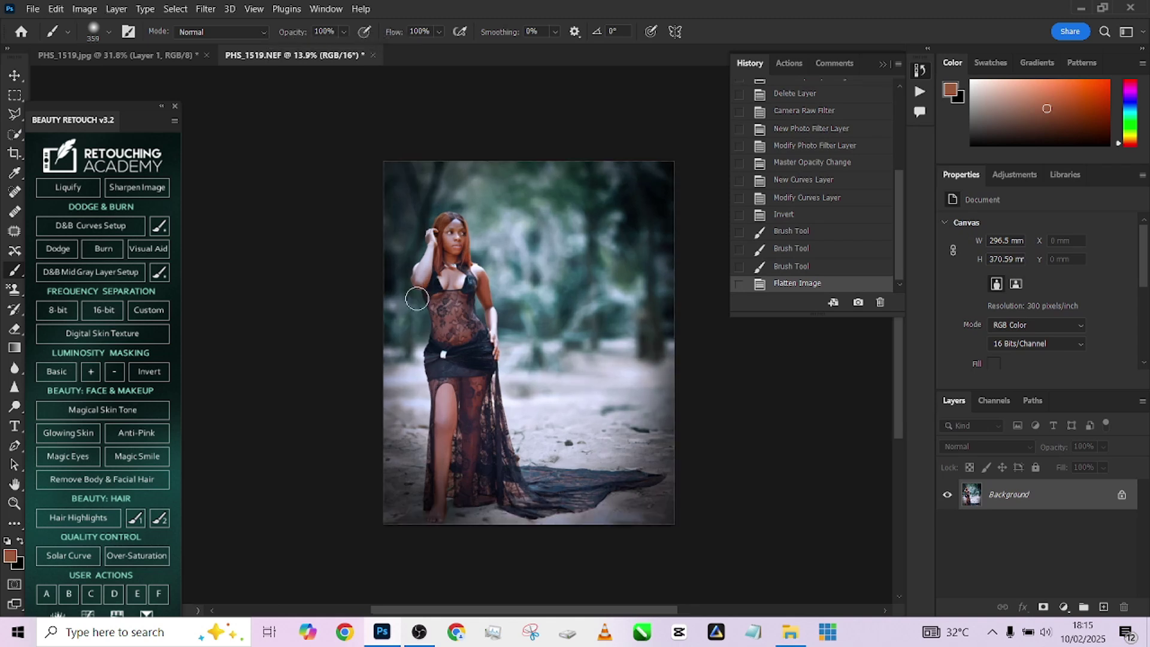